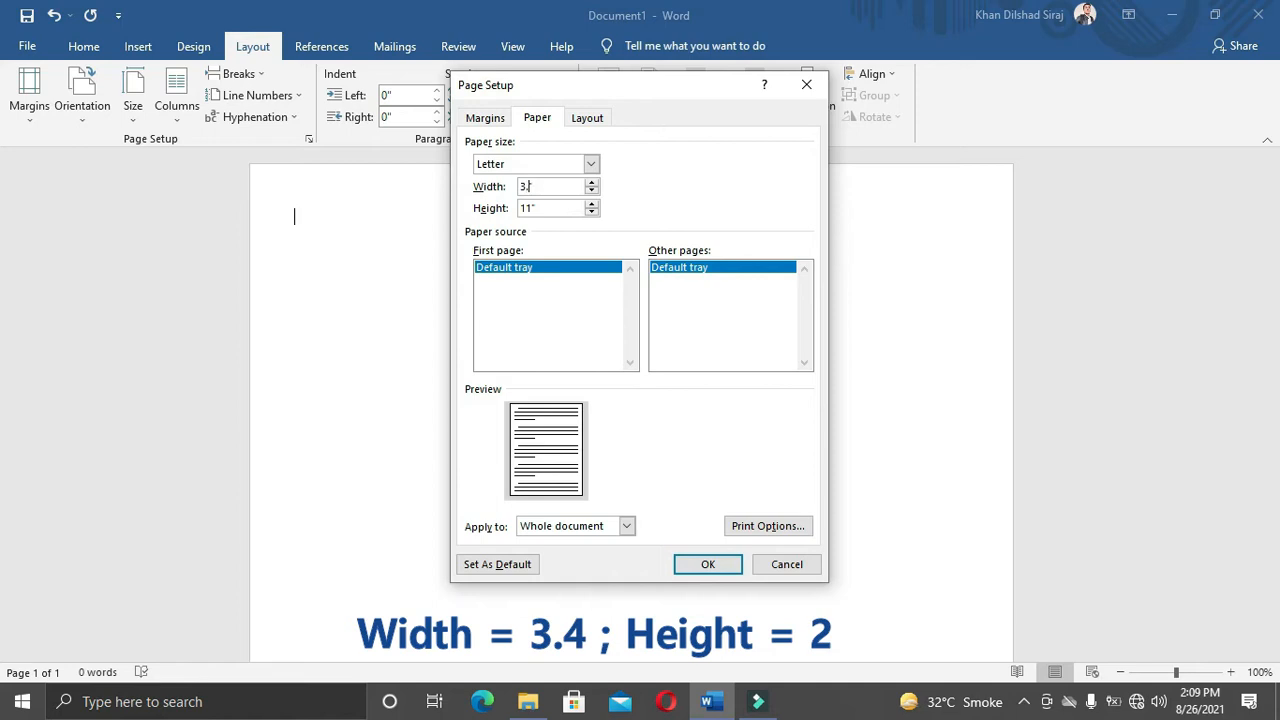
Step: Set the custom page size to 3.4" wide by 2" high in Page Setup
{"action": "left_click", "coordinate": [536, 207]}
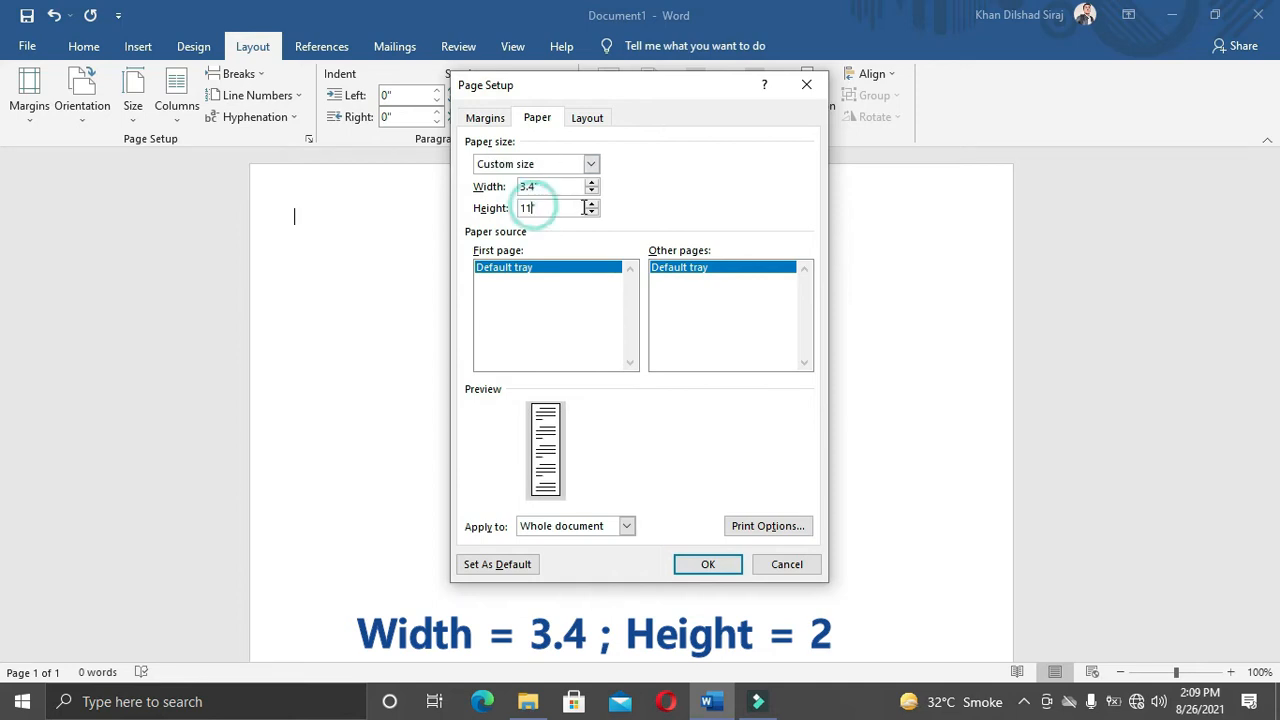
{"action": "key", "text": "BackSpace"}
{"action": "key", "text": "BackSpace"}
{"action": "type", "text": "2"}
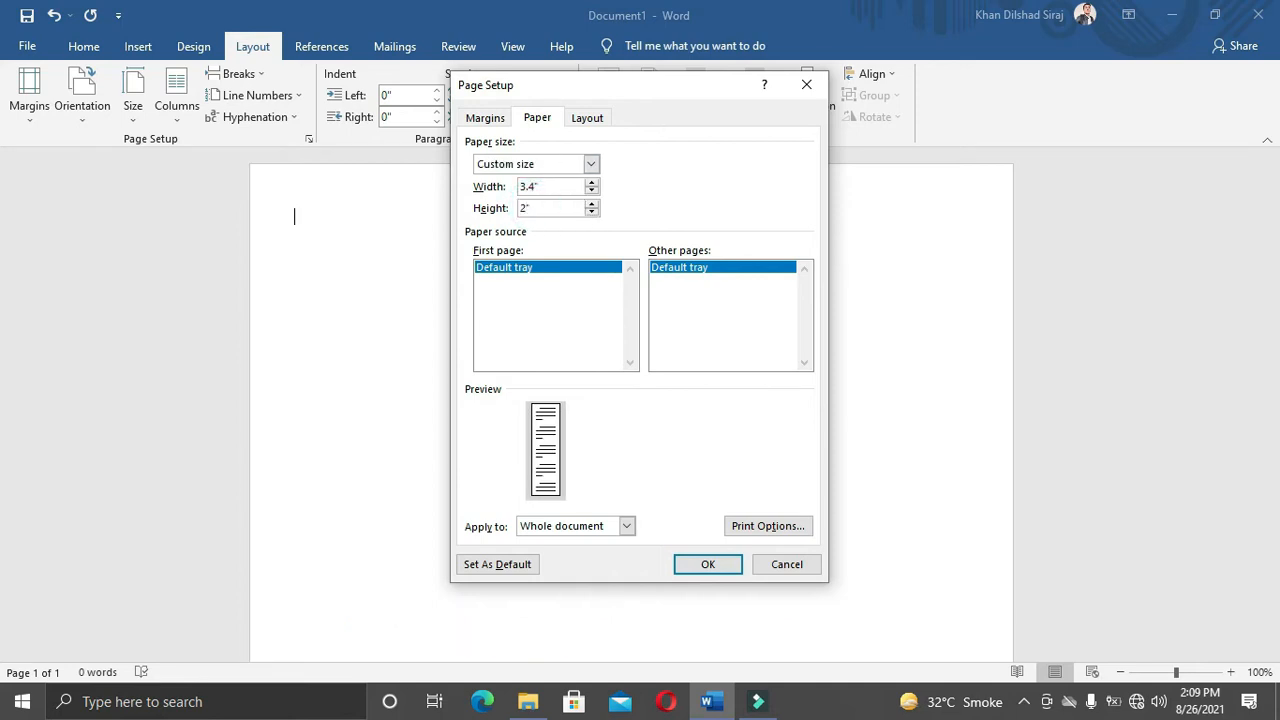
{"action": "left_click", "coordinate": [708, 566]}
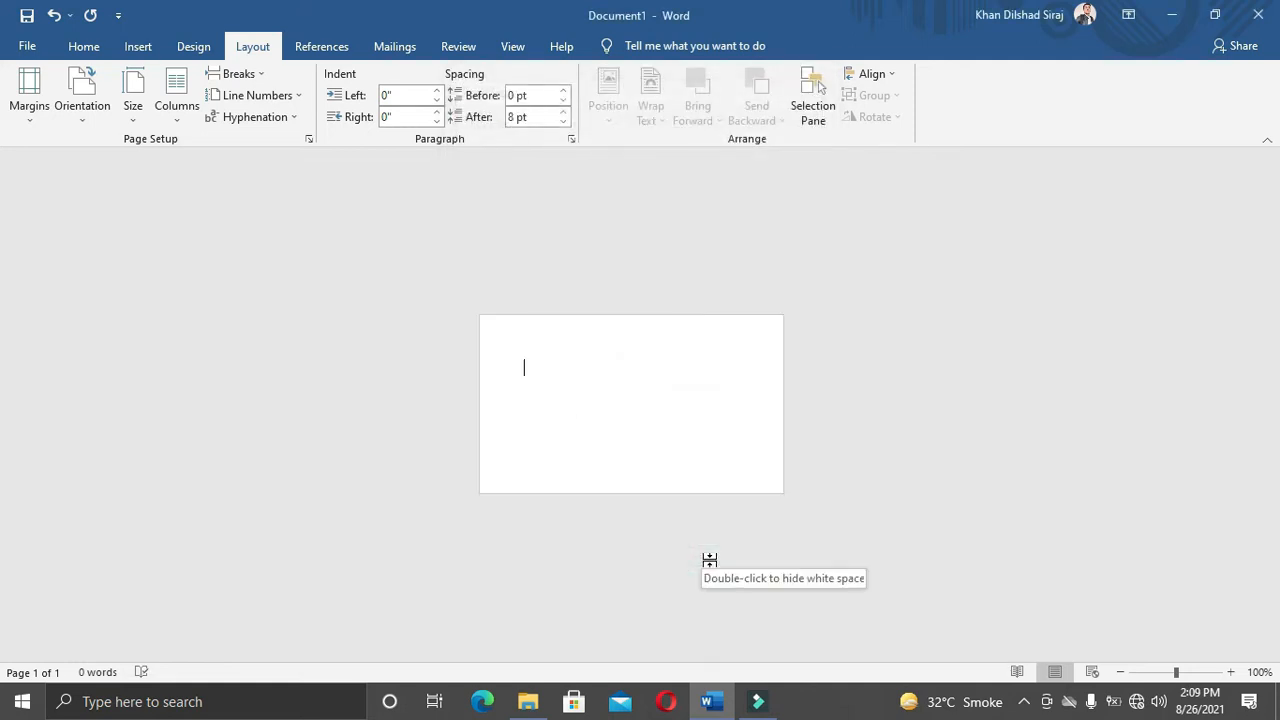
Step: Zoom in on the small card page and bring up the Shapes gallery
{"action": "scroll", "coordinate": [707, 547], "scroll_direction": "up", "scroll_amount": 8, "text": "ctrl"}
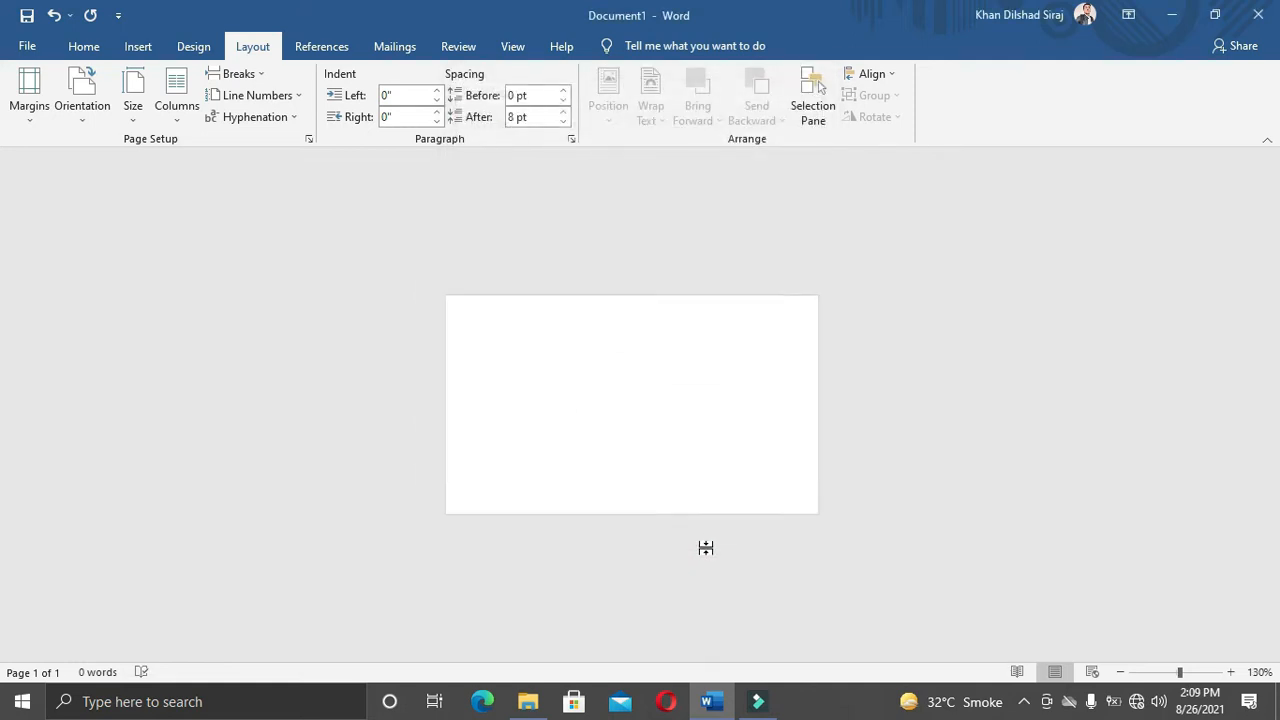
{"action": "left_click", "coordinate": [1232, 674]}
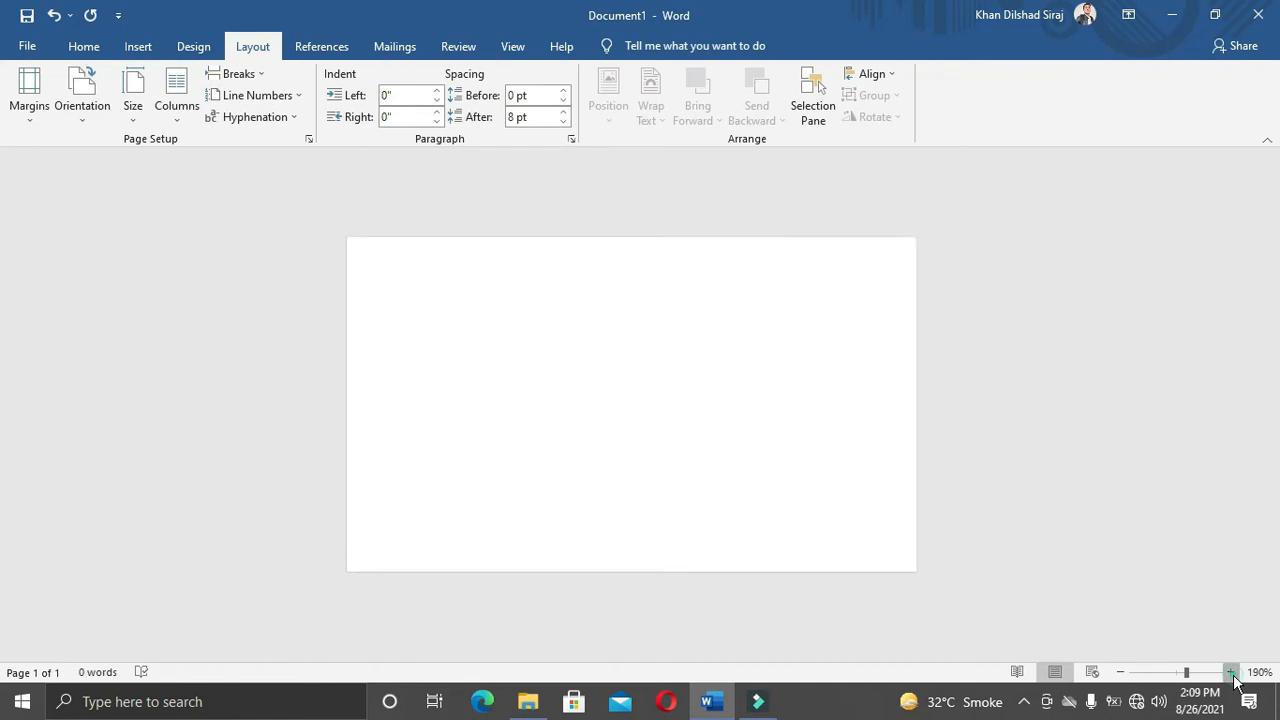
{"action": "left_click", "coordinate": [1232, 674]}
{"action": "left_click", "coordinate": [1232, 674]}
{"action": "left_click", "coordinate": [1232, 674]}
{"action": "left_click", "coordinate": [1232, 674]}
{"action": "left_click", "coordinate": [1232, 674]}
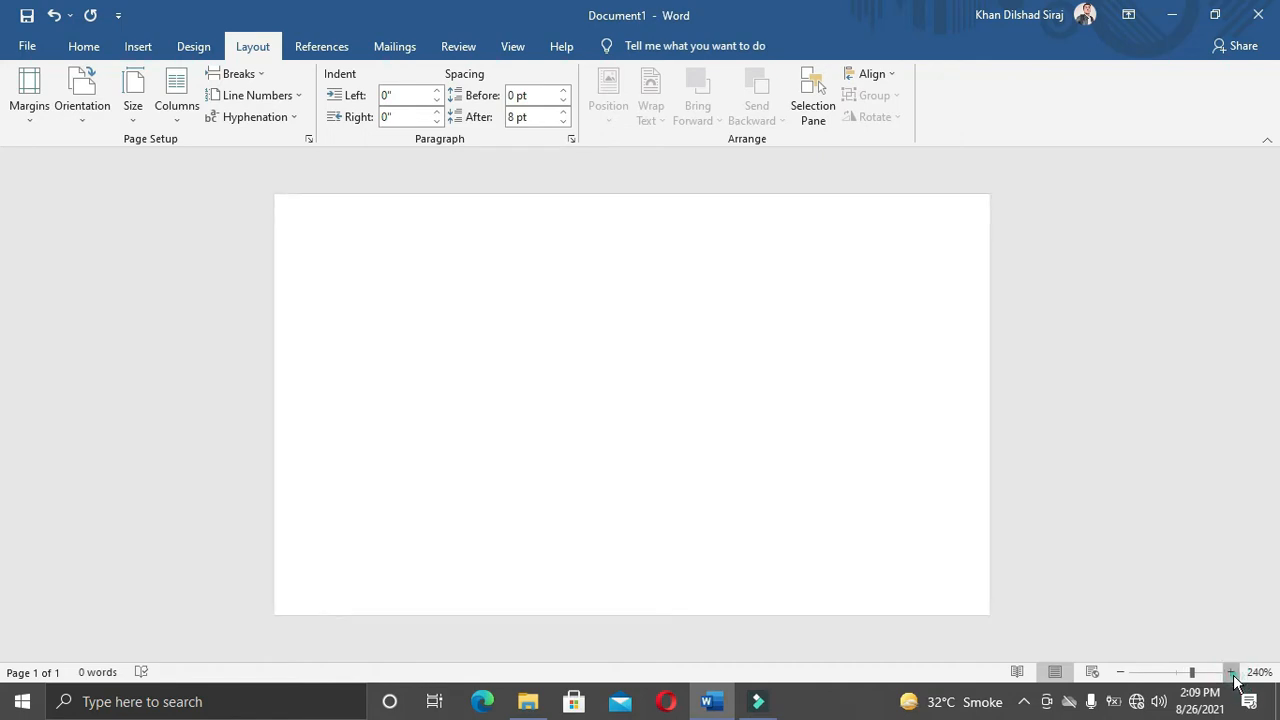
{"action": "left_click", "coordinate": [130, 47]}
{"action": "left_click", "coordinate": [252, 75]}
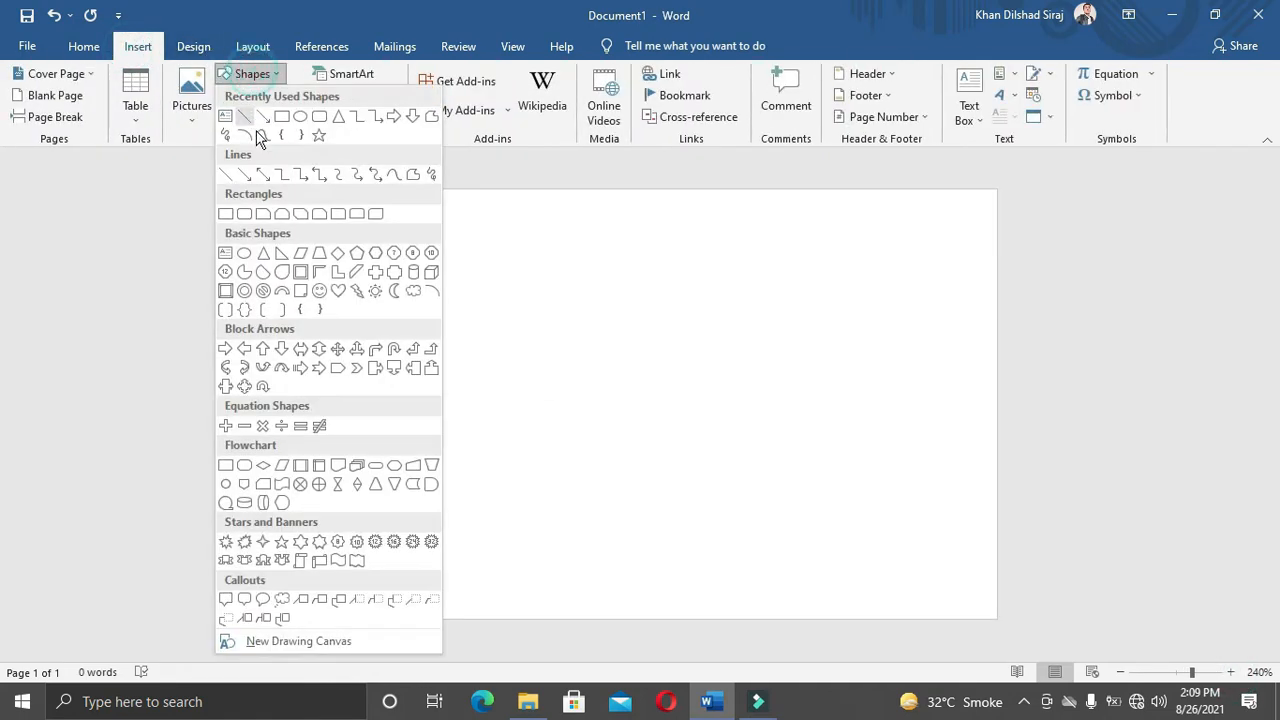
Step: Draw a freeform triangle from the card's left edge down to its bottom edge
{"action": "left_click", "coordinate": [431, 119]}
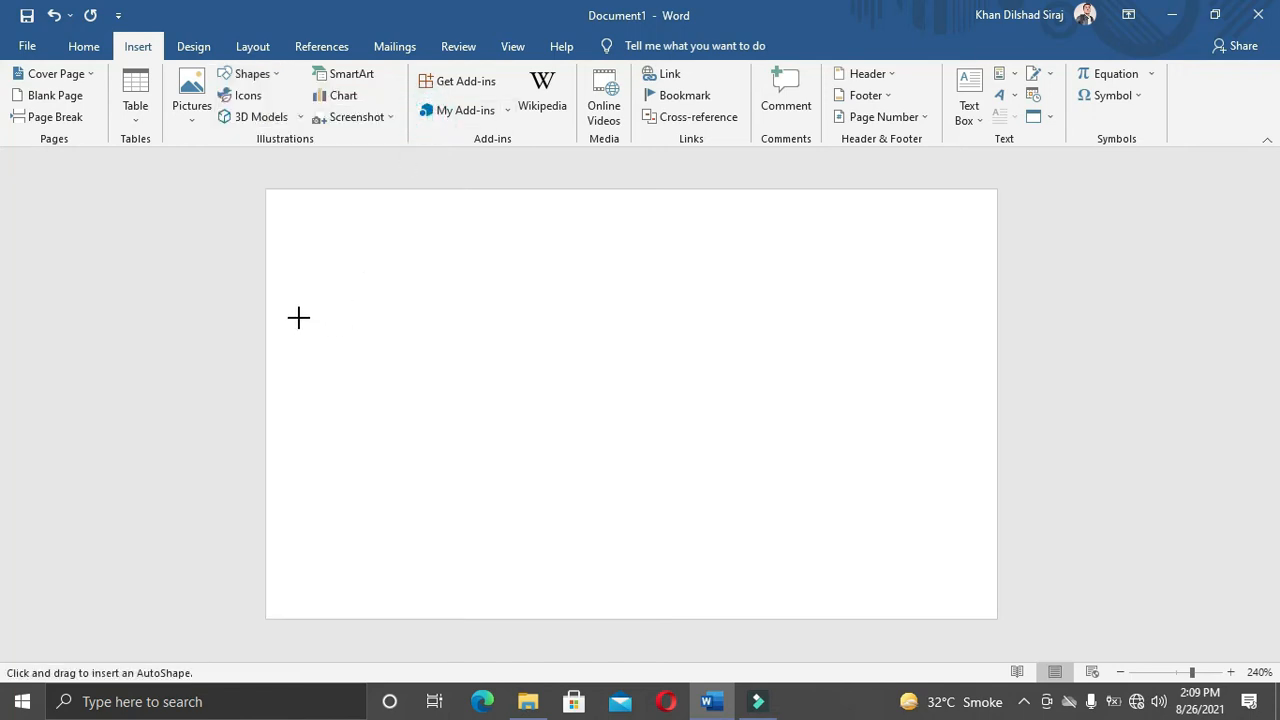
{"action": "left_click_drag", "start_coordinate": [266, 333], "coordinate": [705, 617]}
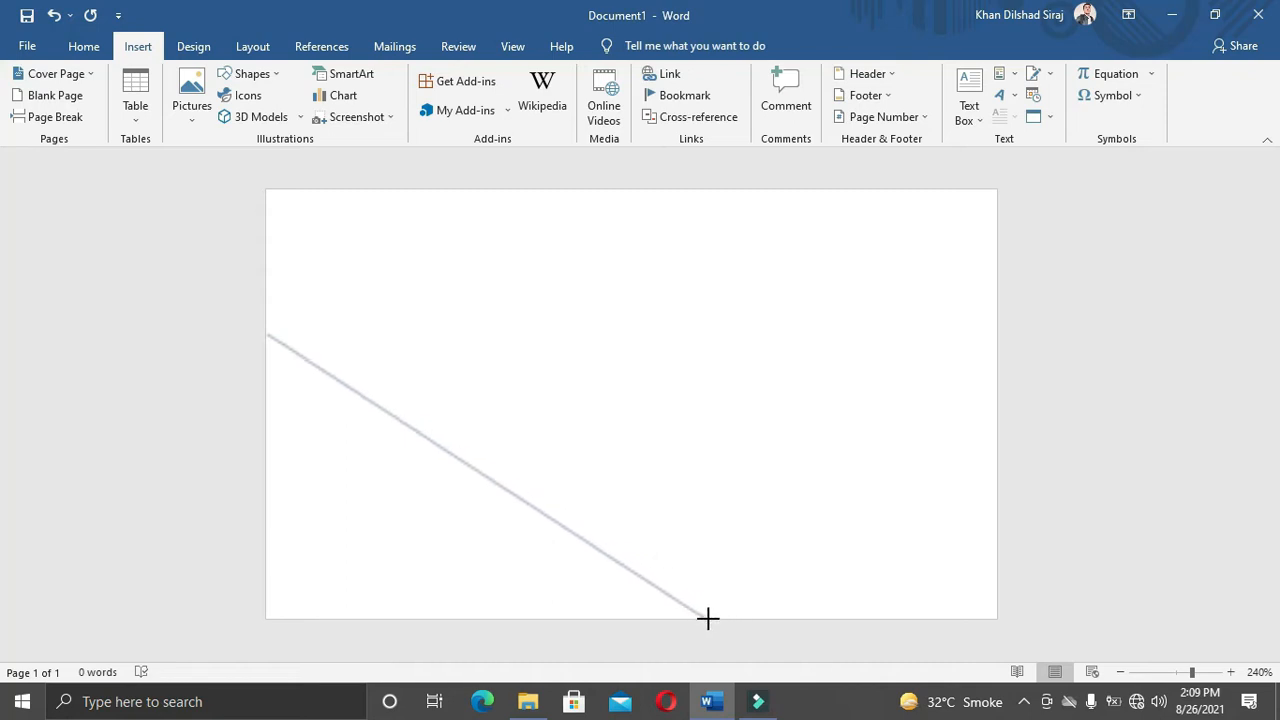
{"action": "left_click", "coordinate": [708, 617]}
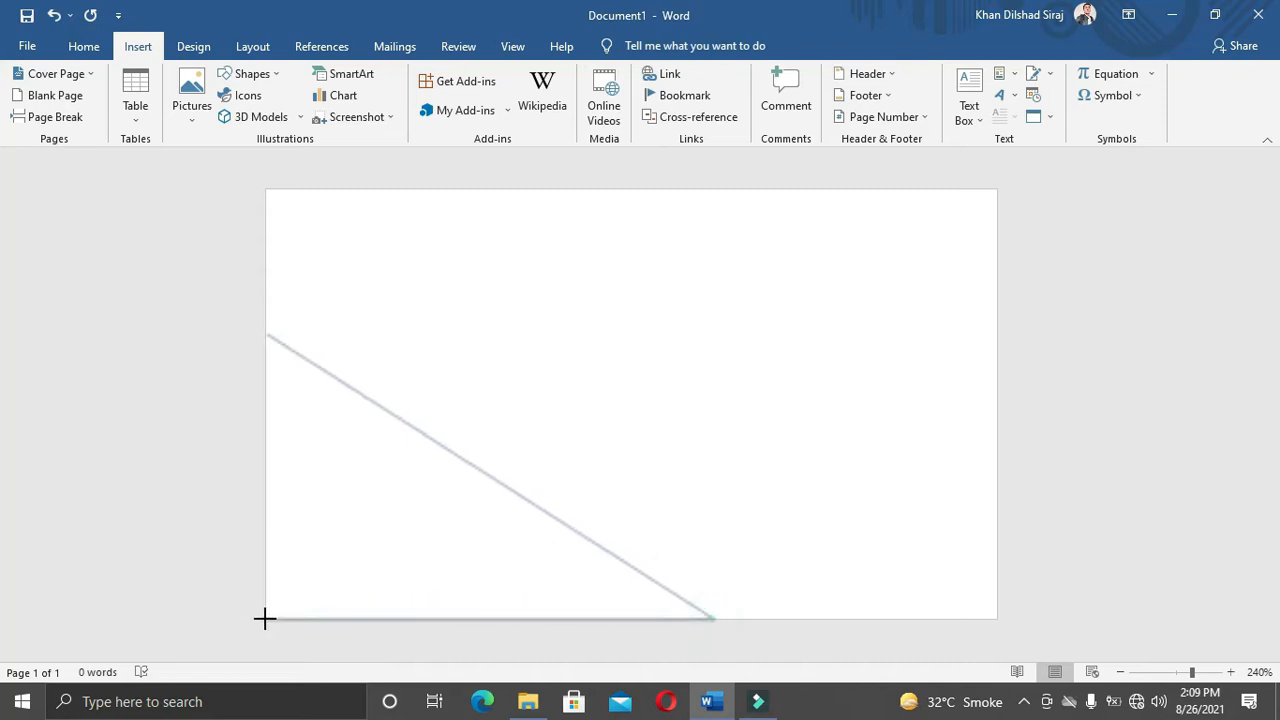
{"action": "left_click", "coordinate": [264, 335]}
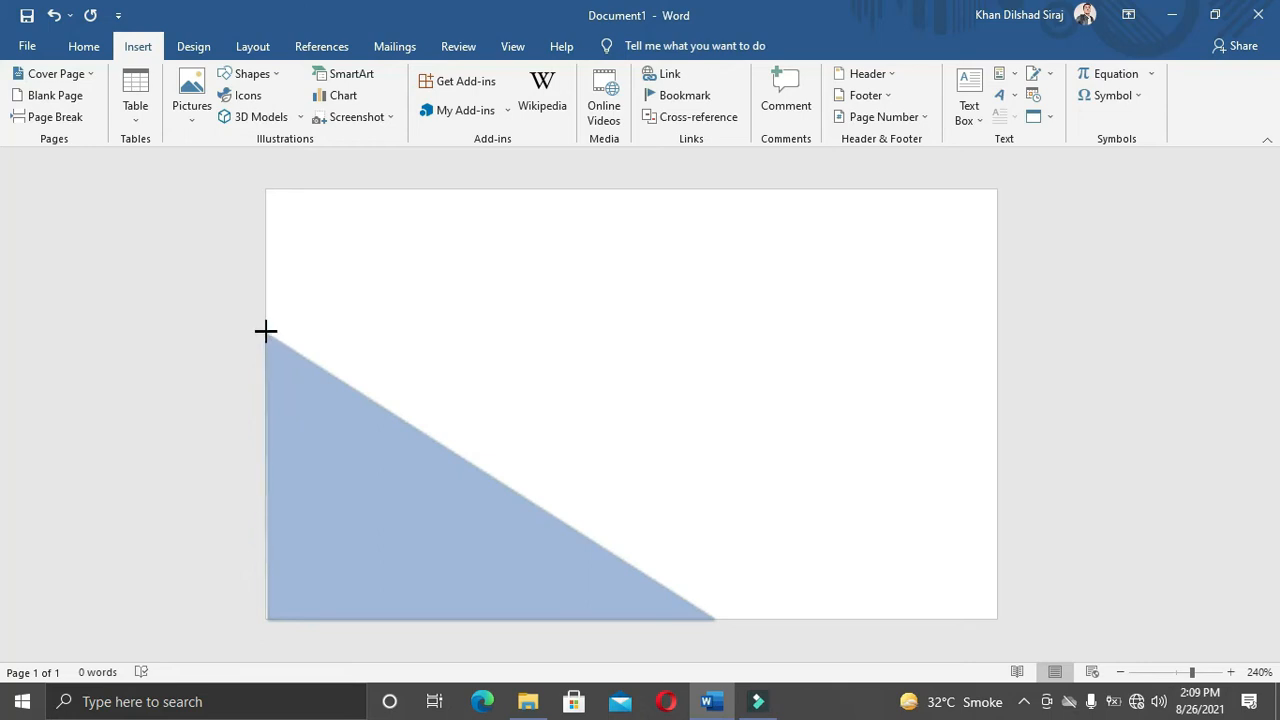
{"action": "left_click", "coordinate": [265, 335]}
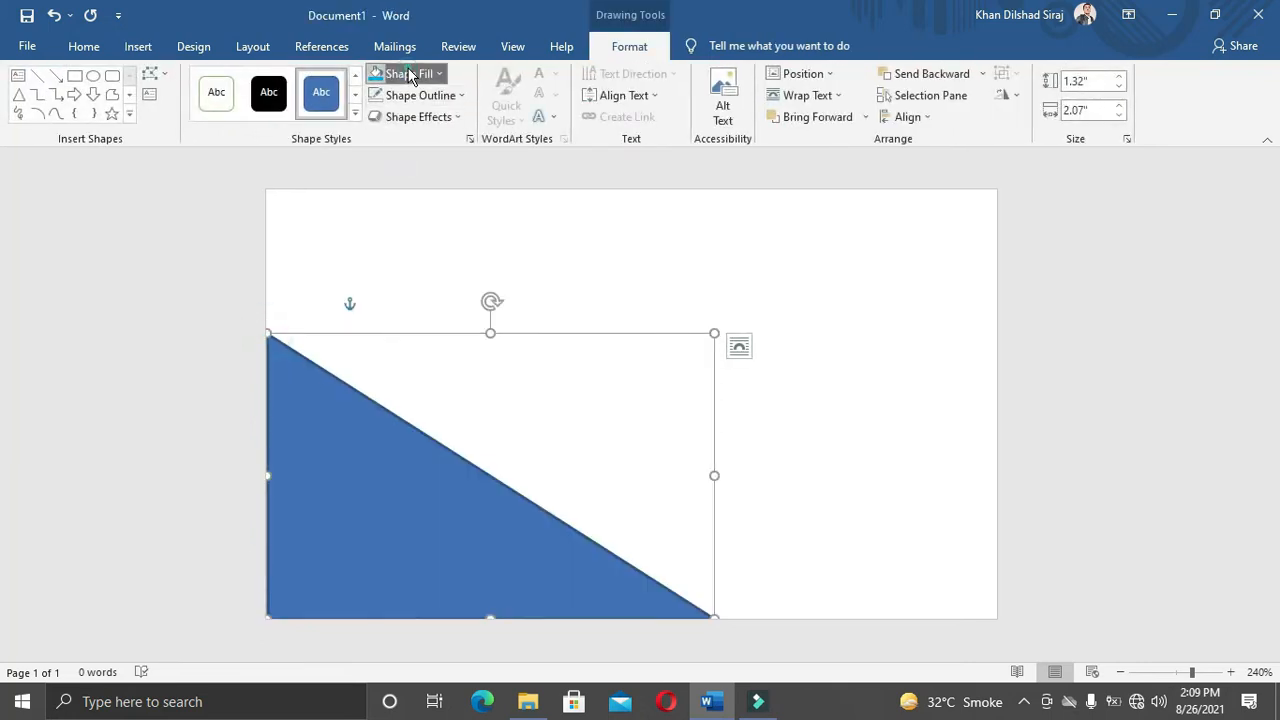
Step: Fill the triangle with light blue and remove its outline
{"action": "left_click", "coordinate": [425, 74]}
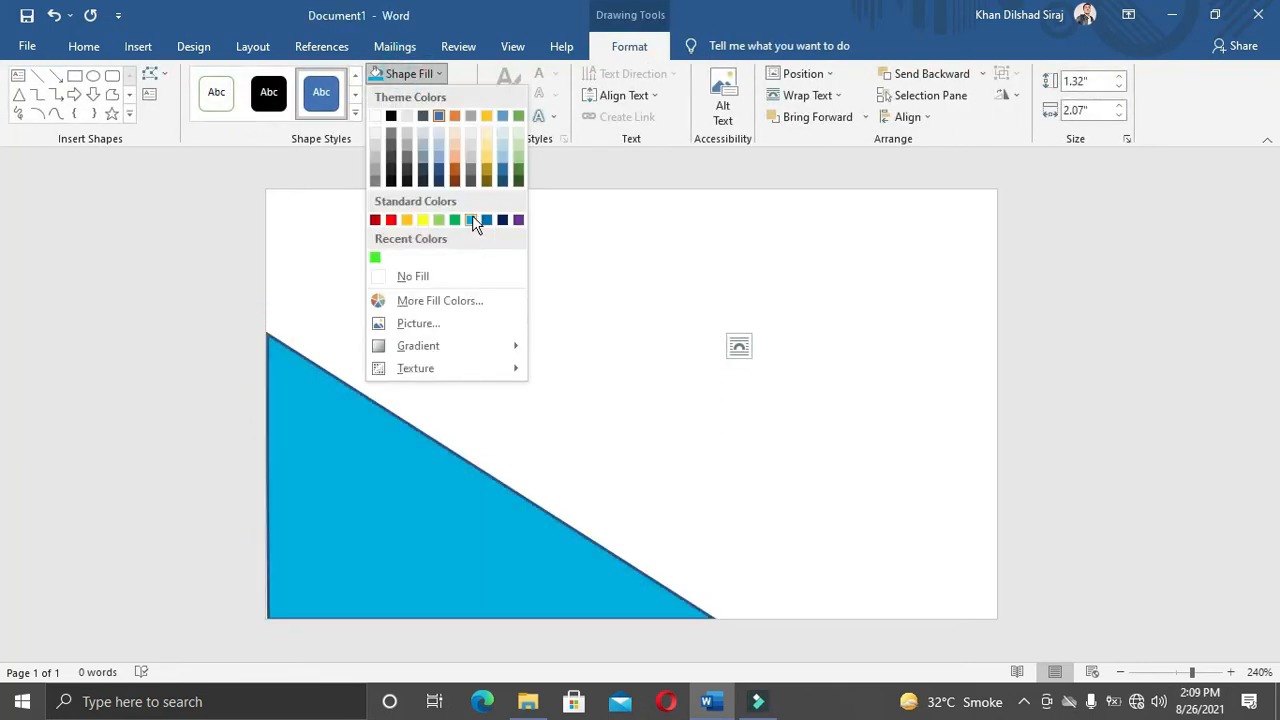
{"action": "left_click", "coordinate": [486, 220]}
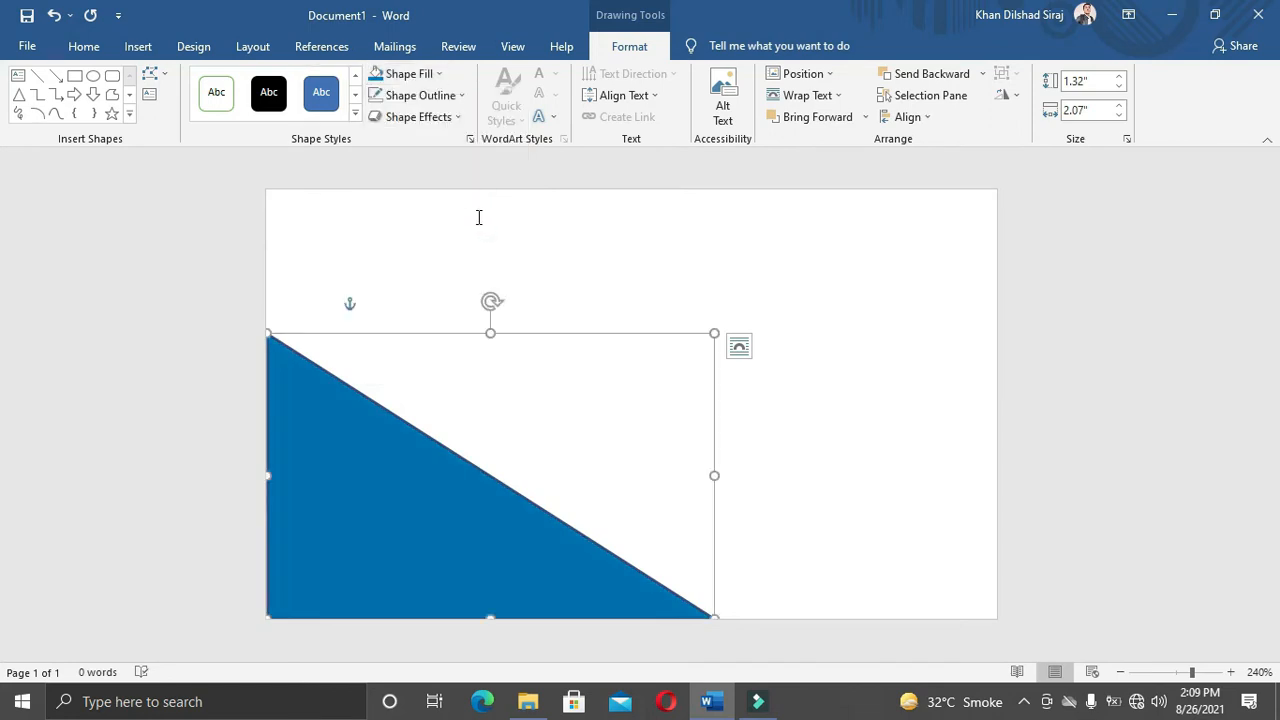
{"action": "left_click", "coordinate": [411, 75]}
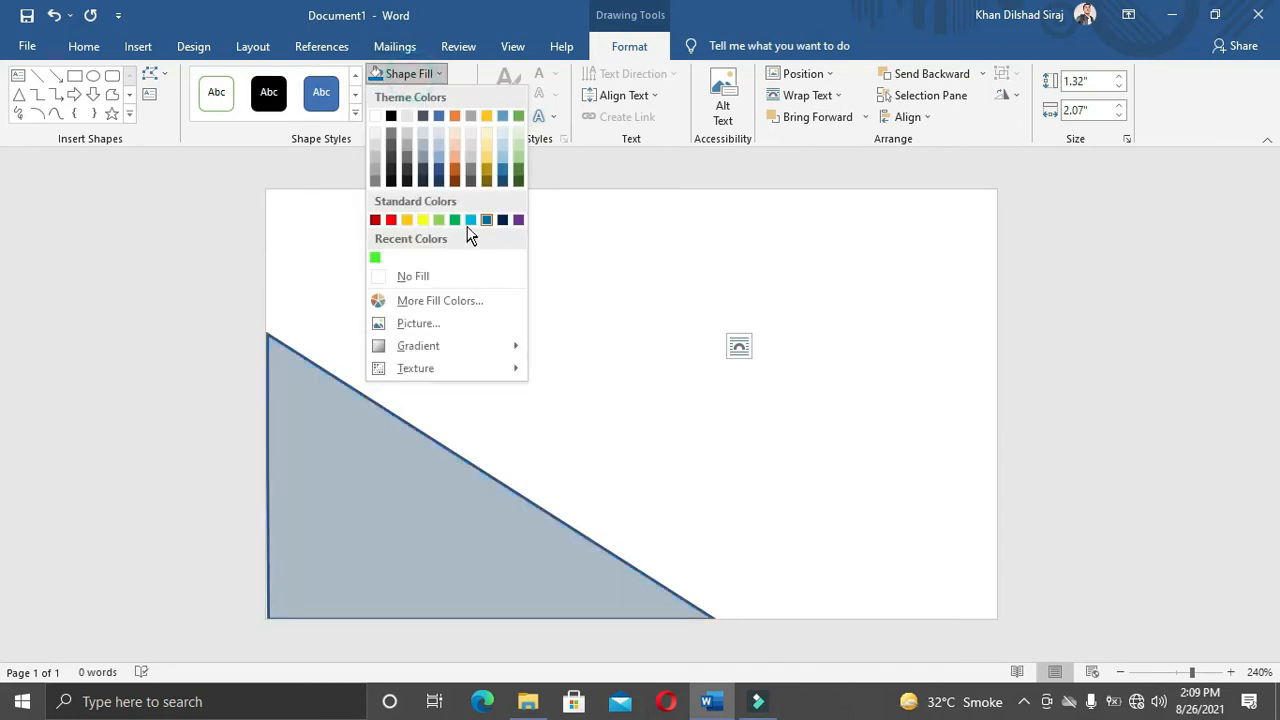
{"action": "left_click", "coordinate": [470, 220]}
{"action": "left_click", "coordinate": [410, 95]}
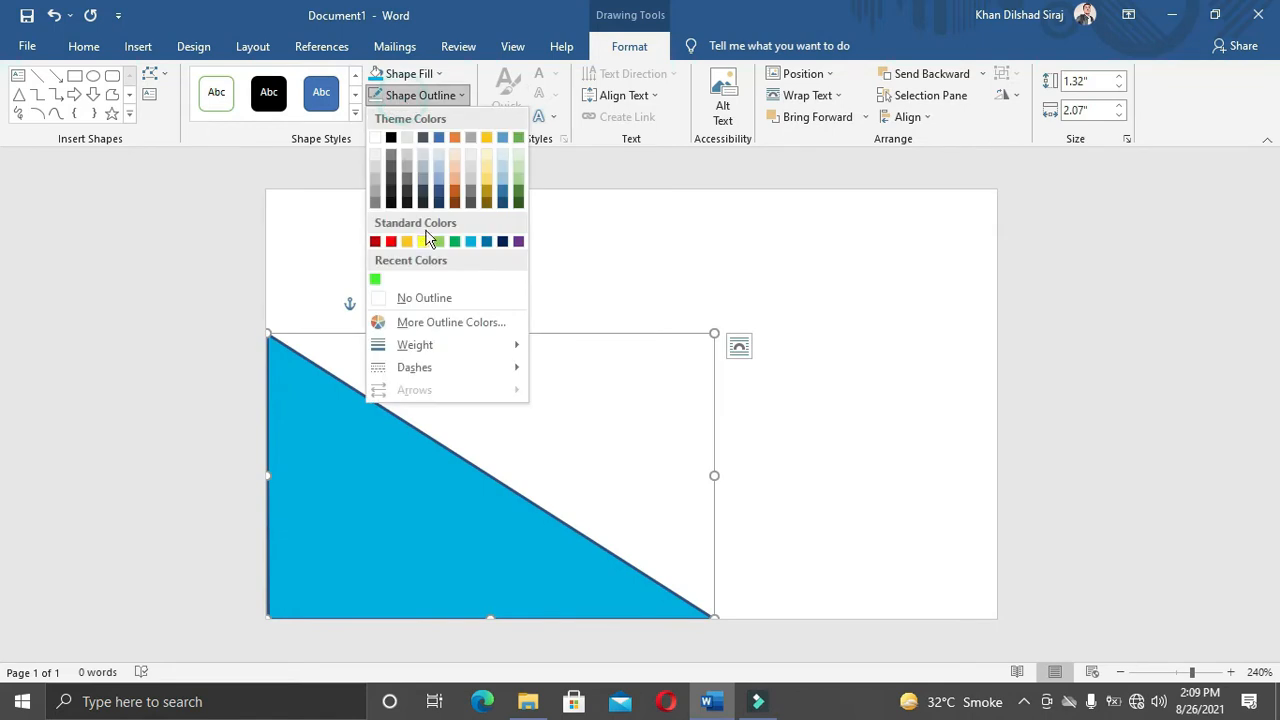
{"action": "left_click", "coordinate": [418, 300]}
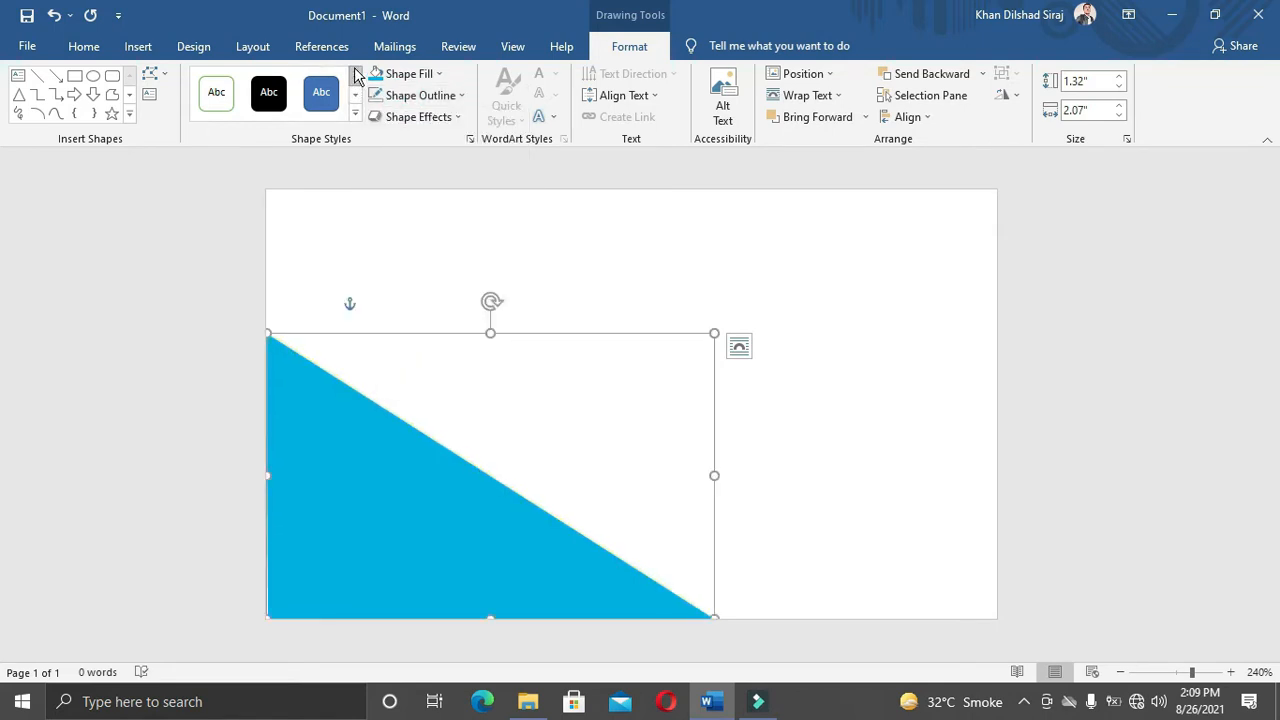
Step: Use Edit Points to bend the triangle's slanted edge into a wave curve
{"action": "left_click", "coordinate": [150, 74]}
{"action": "left_click", "coordinate": [180, 118]}
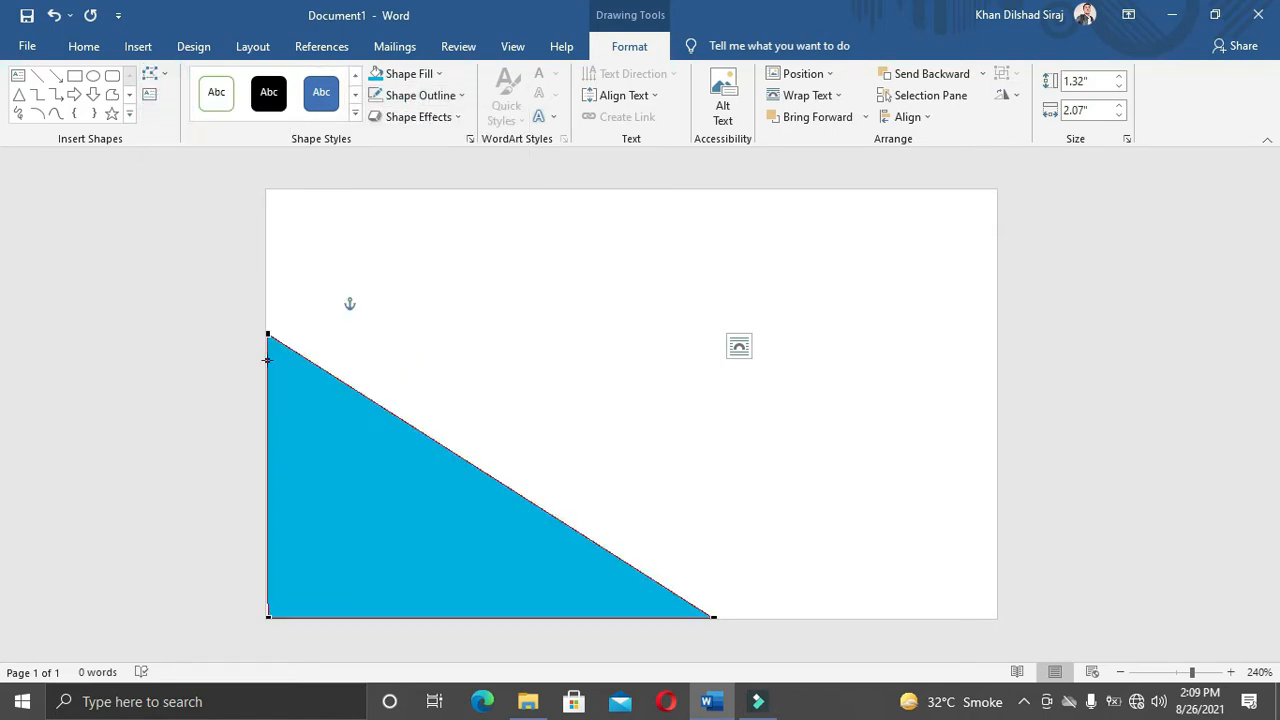
{"action": "left_click_drag", "start_coordinate": [417, 430], "coordinate": [615, 343]}
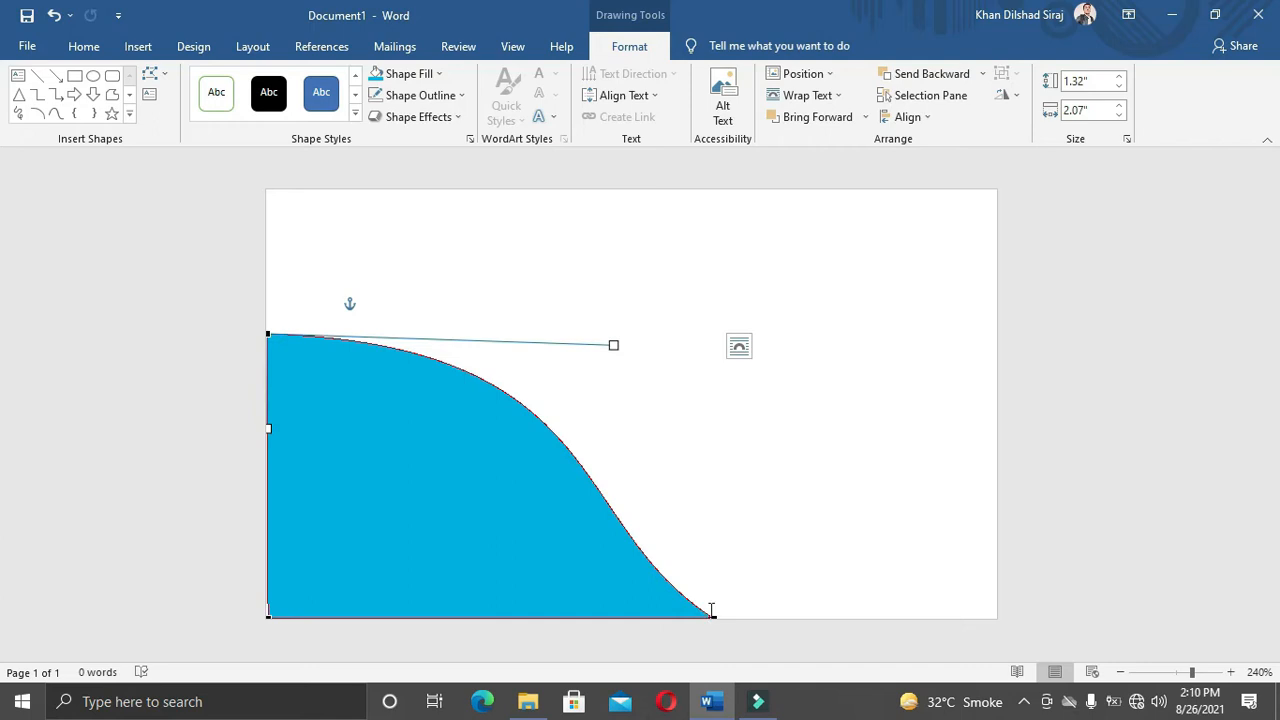
{"action": "left_click", "coordinate": [717, 515]}
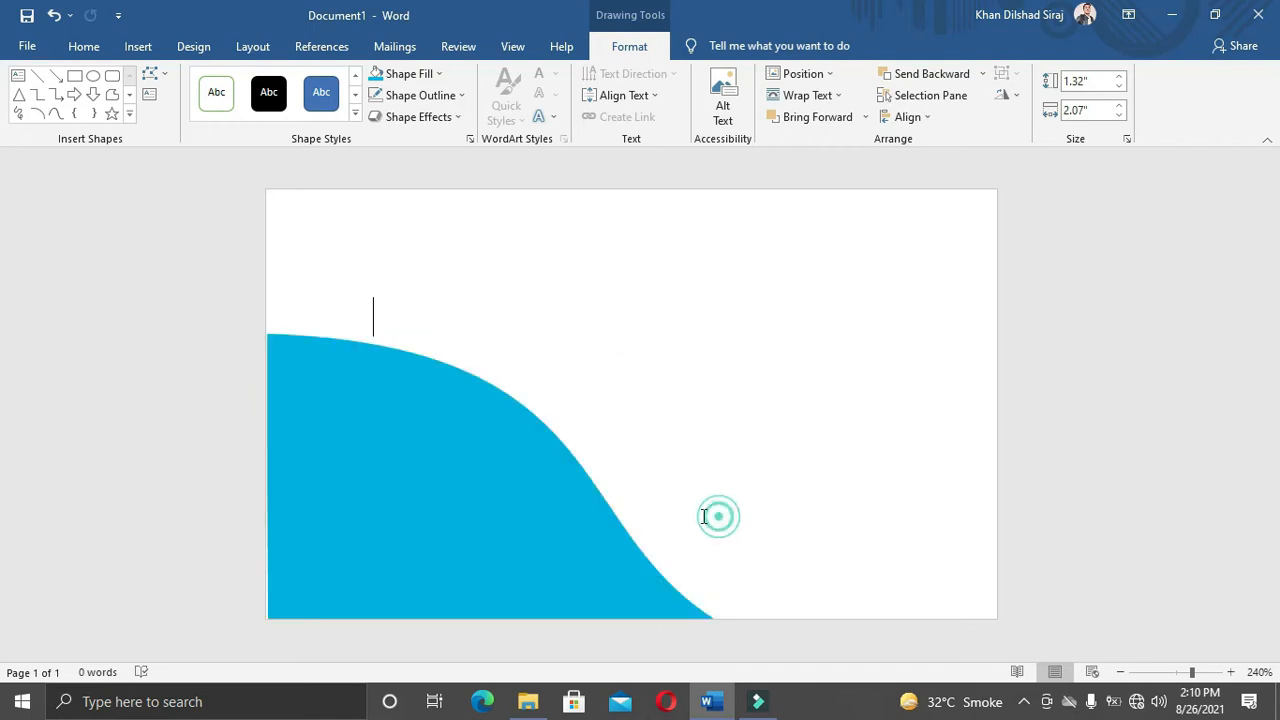
Step: Draw a second freeform triangle along the bottom edge beside the blue wave
{"action": "left_click", "coordinate": [138, 47]}
{"action": "left_click", "coordinate": [250, 74]}
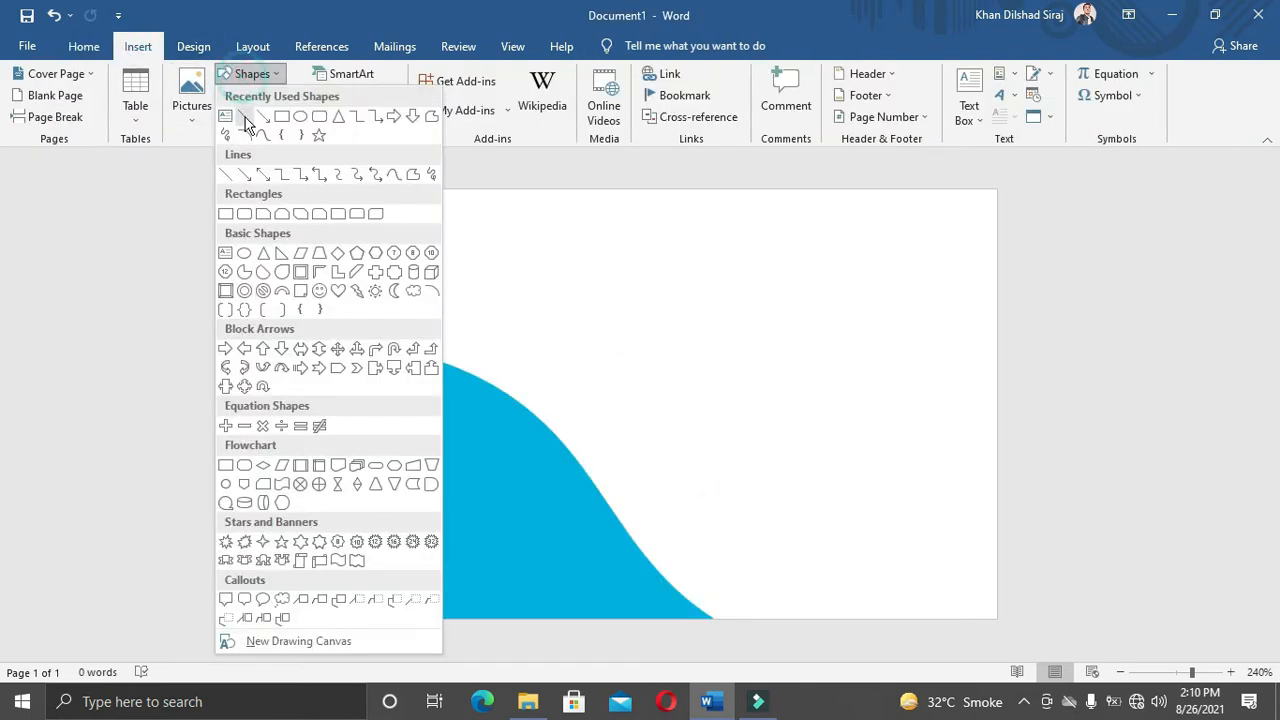
{"action": "left_click", "coordinate": [428, 120]}
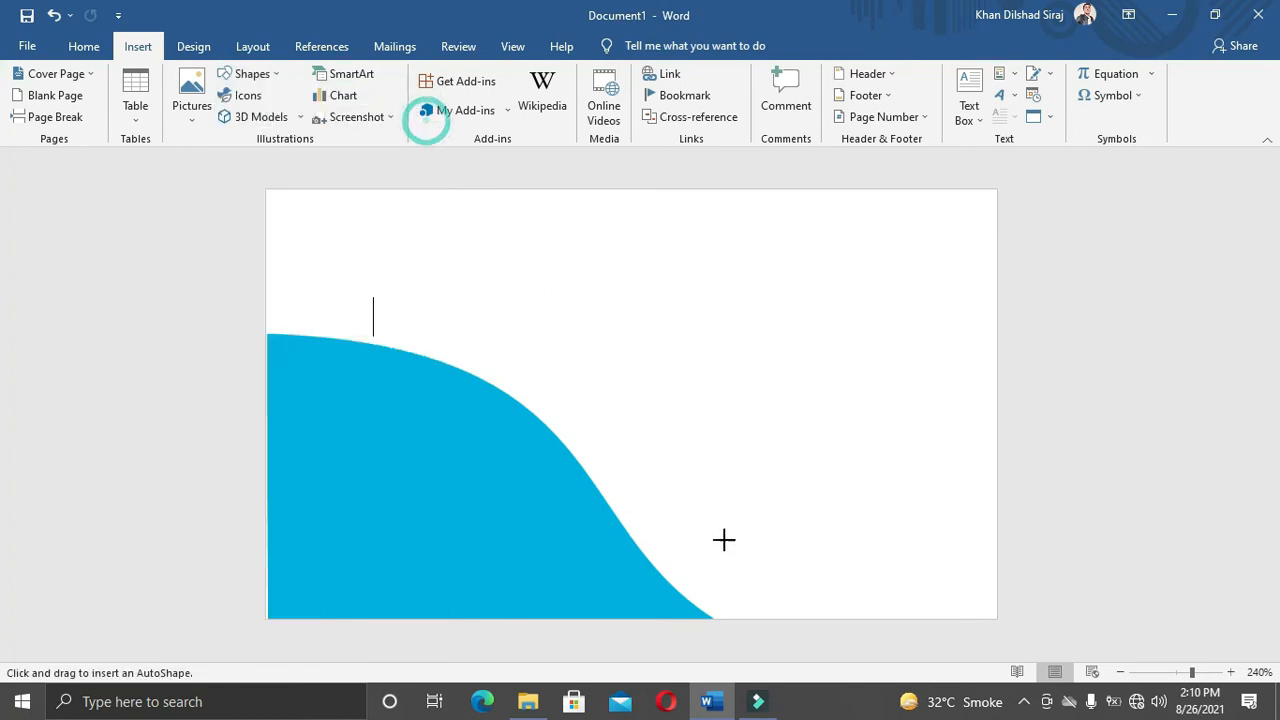
{"action": "left_click_drag", "start_coordinate": [746, 619], "coordinate": [807, 620]}
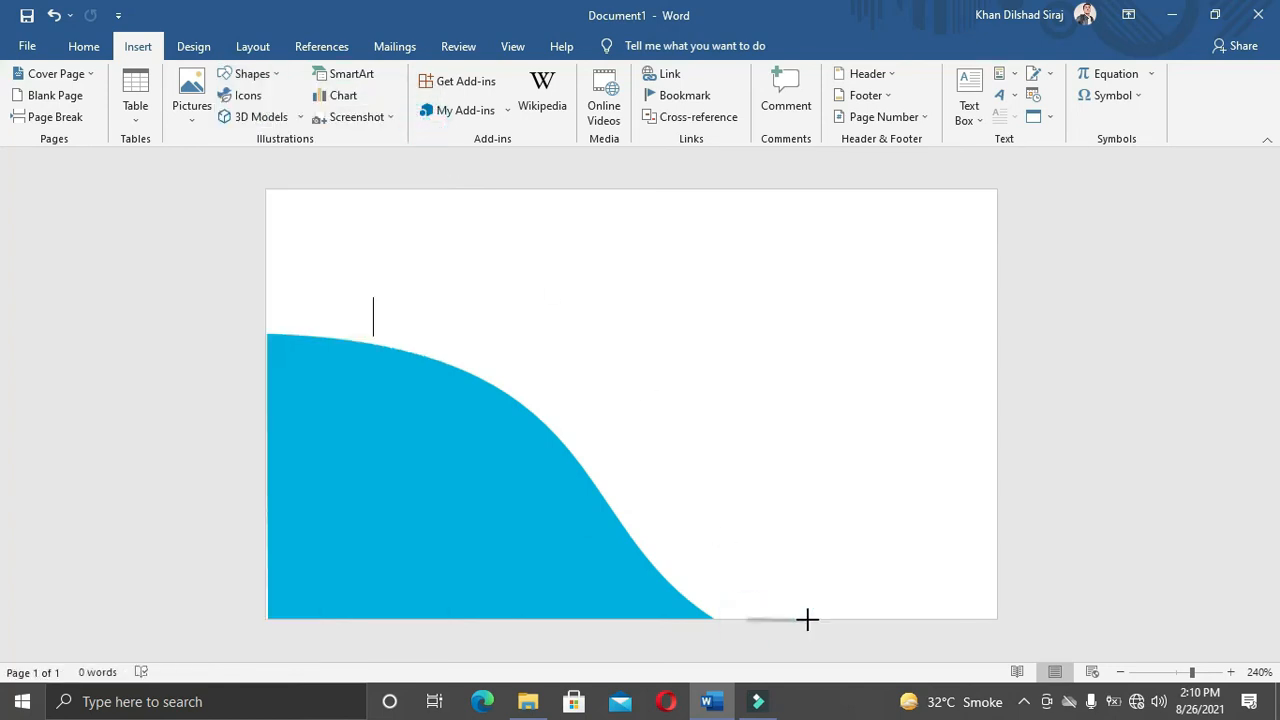
{"action": "left_click", "coordinate": [447, 318]}
{"action": "left_click", "coordinate": [742, 614]}
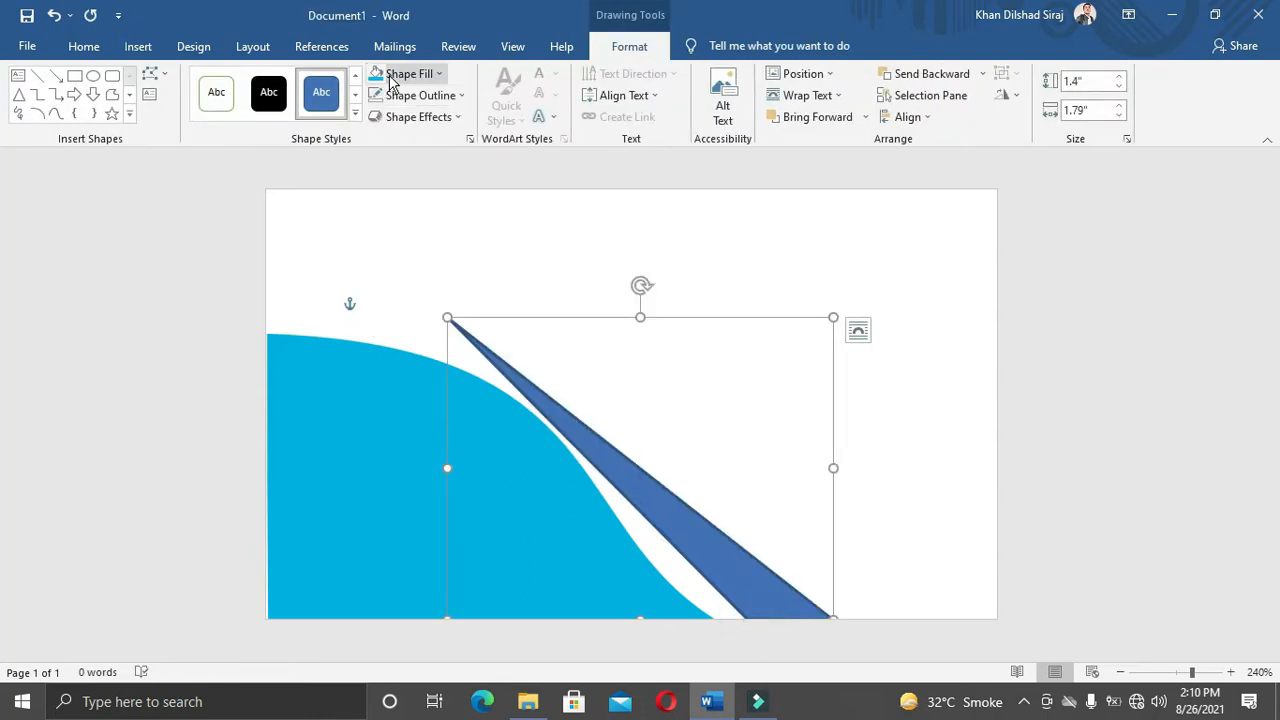
Step: Fill the new triangle with green and give it no outline
{"action": "left_click", "coordinate": [403, 73]}
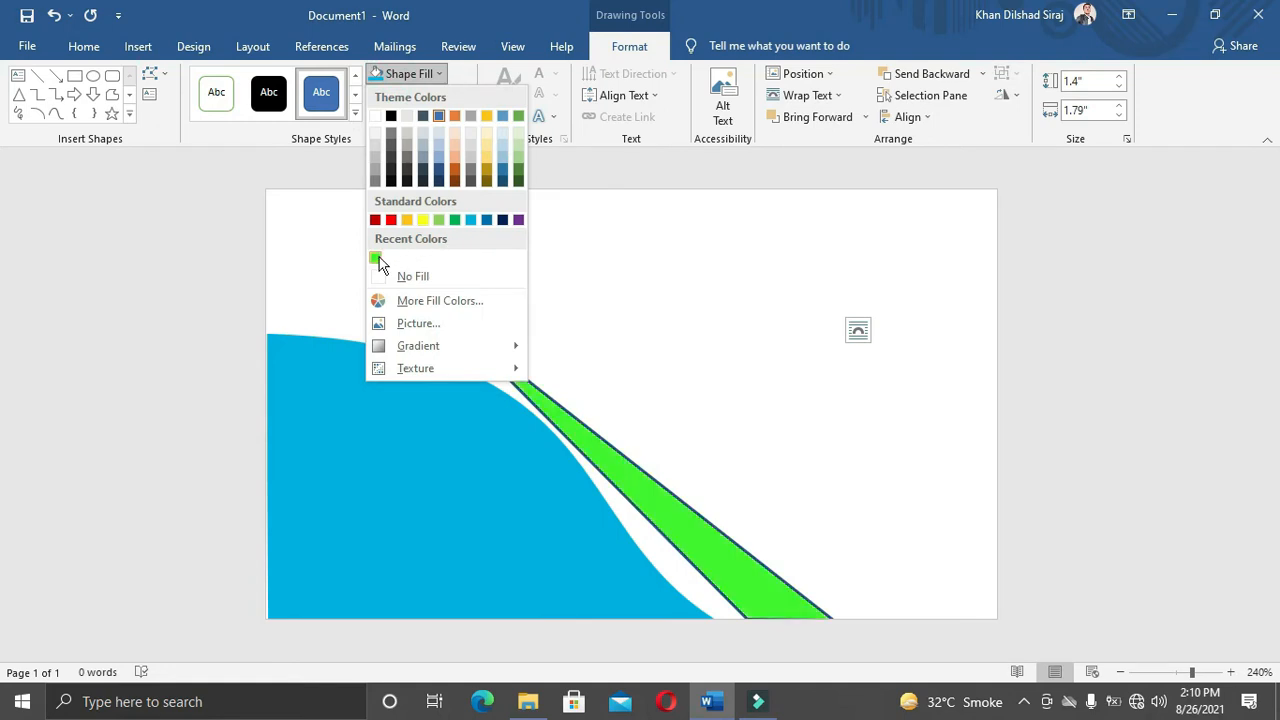
{"action": "left_click", "coordinate": [375, 258]}
{"action": "left_click", "coordinate": [428, 95]}
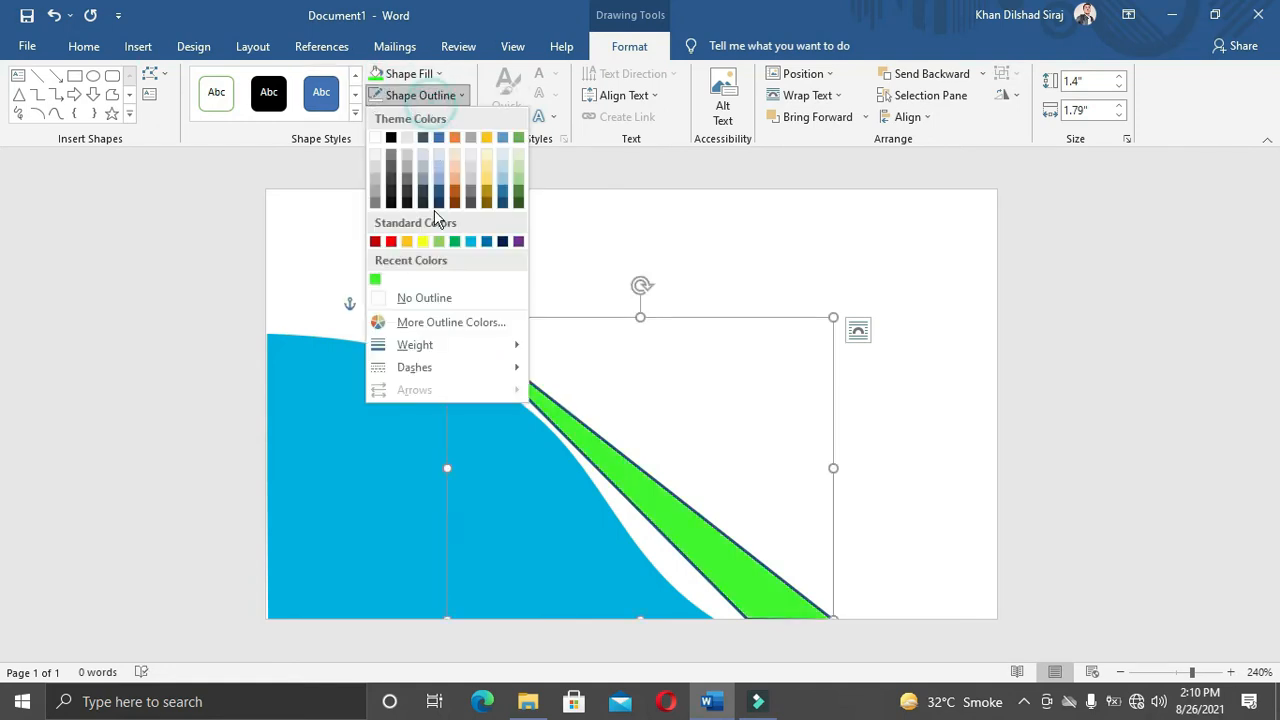
{"action": "left_click", "coordinate": [430, 294]}
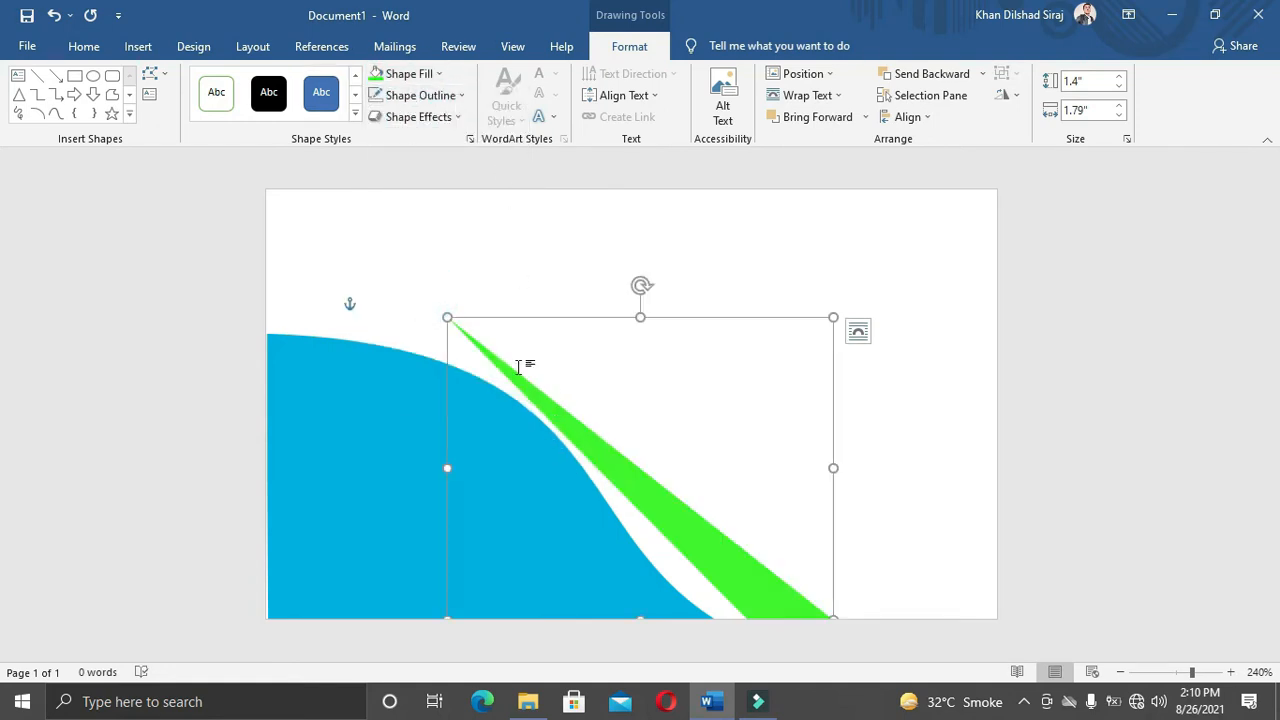
Step: Drag the green shape's points and handles into a narrow curved stripe following the blue wave
{"action": "left_click", "coordinate": [150, 74]}
{"action": "left_click", "coordinate": [185, 125]}
{"action": "left_click", "coordinate": [448, 320]}
{"action": "left_click_drag", "start_coordinate": [577, 417], "coordinate": [679, 387]}
{"action": "left_click_drag", "start_coordinate": [550, 418], "coordinate": [642, 423]}
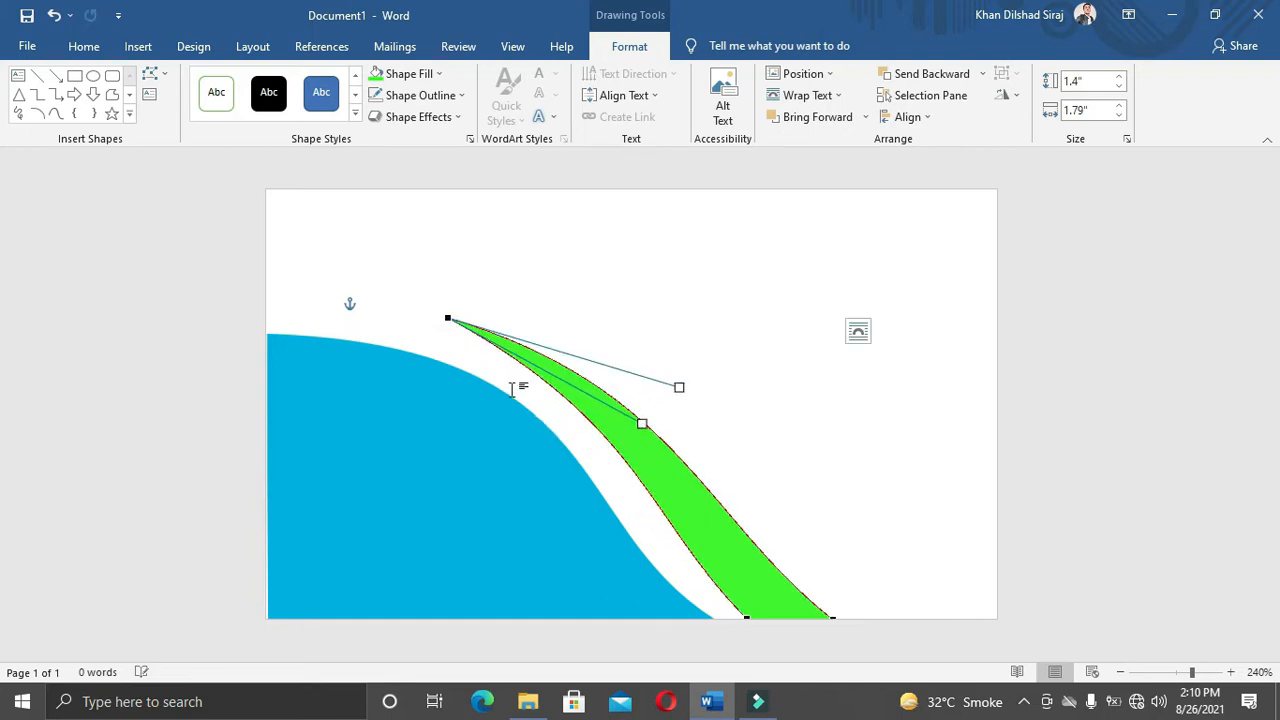
{"action": "left_click_drag", "start_coordinate": [451, 318], "coordinate": [433, 326]}
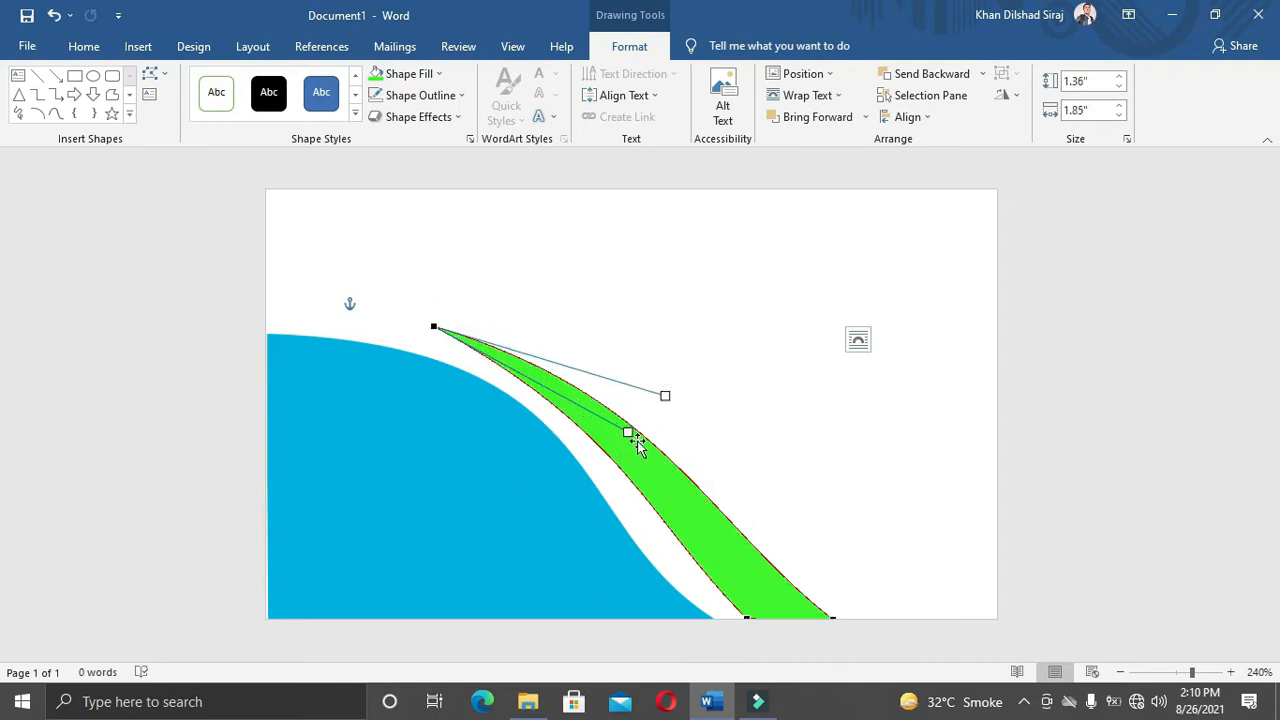
{"action": "left_click_drag", "start_coordinate": [667, 396], "coordinate": [684, 360]}
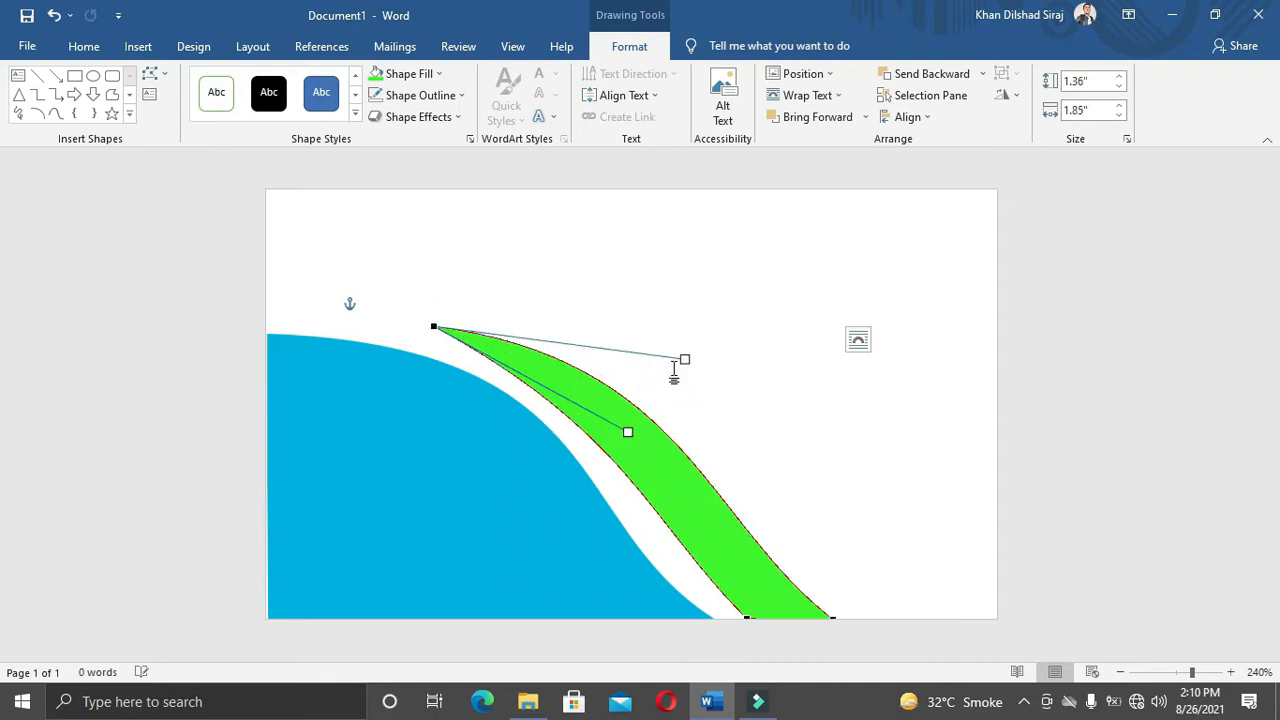
{"action": "left_click_drag", "start_coordinate": [627, 430], "coordinate": [656, 424]}
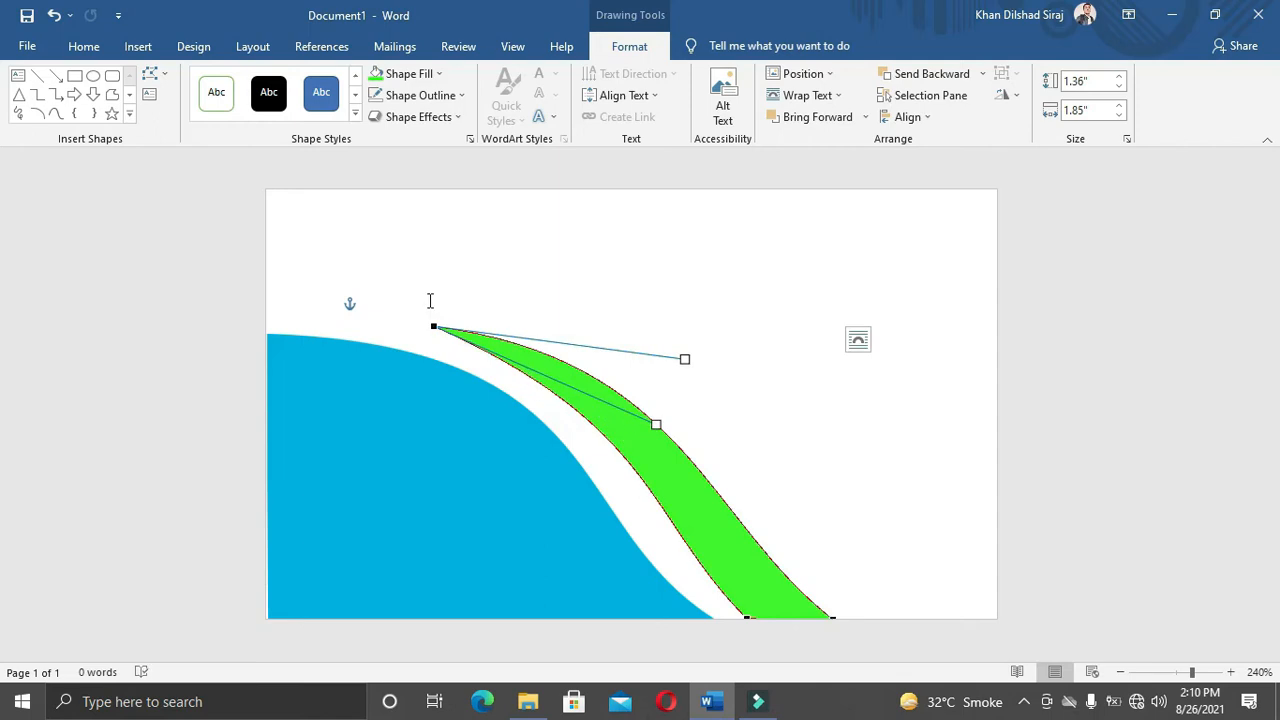
{"action": "mouse_move", "coordinate": [436, 327]}
{"action": "left_mouse_down"}
{"action": "mouse_move", "coordinate": [426, 334]}
{"action": "mouse_move", "coordinate": [437, 346]}
{"action": "mouse_move", "coordinate": [422, 336]}
{"action": "left_mouse_up"}
{"action": "left_click_drag", "start_coordinate": [672, 367], "coordinate": [698, 352]}
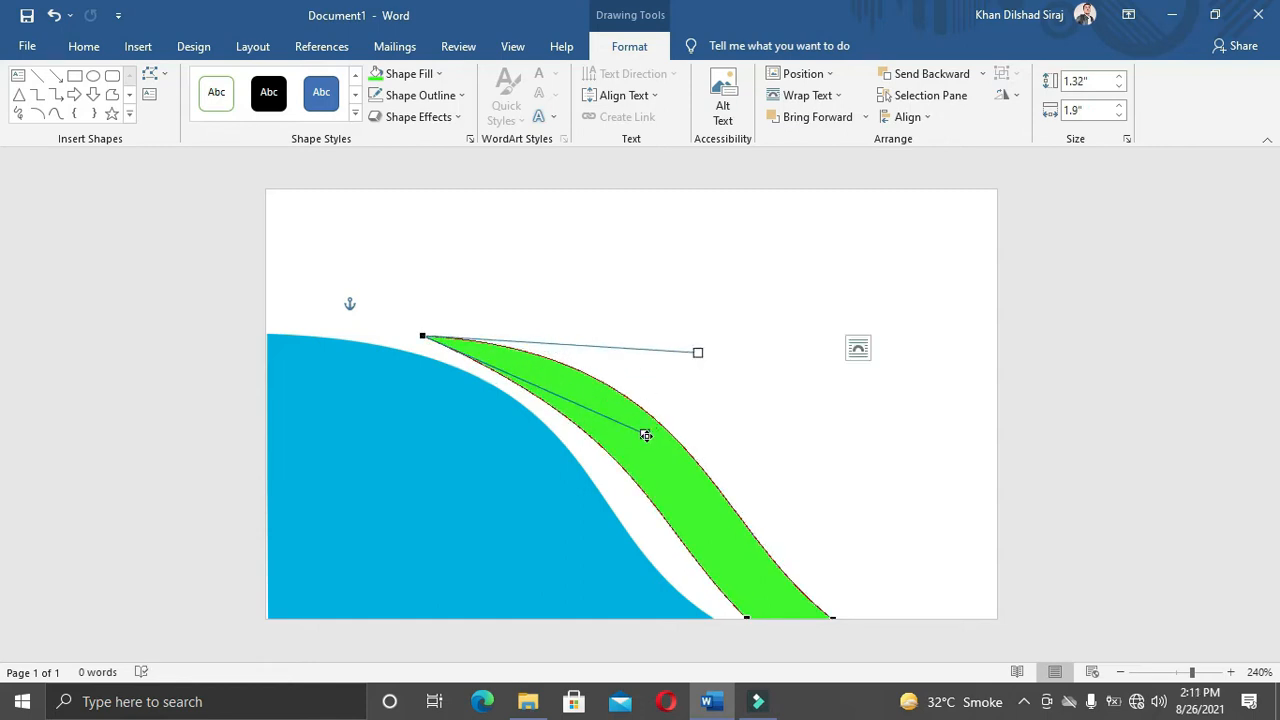
{"action": "left_click_drag", "start_coordinate": [645, 436], "coordinate": [654, 437]}
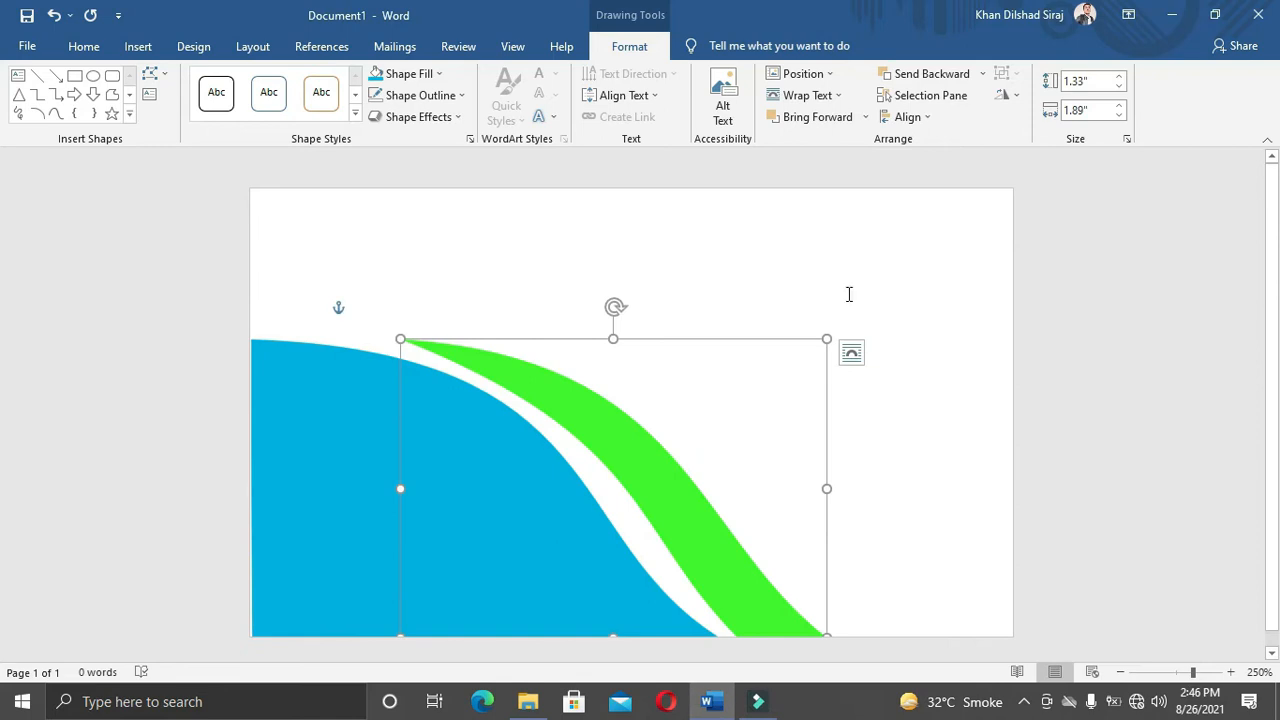
{"action": "left_click", "coordinate": [842, 293]}
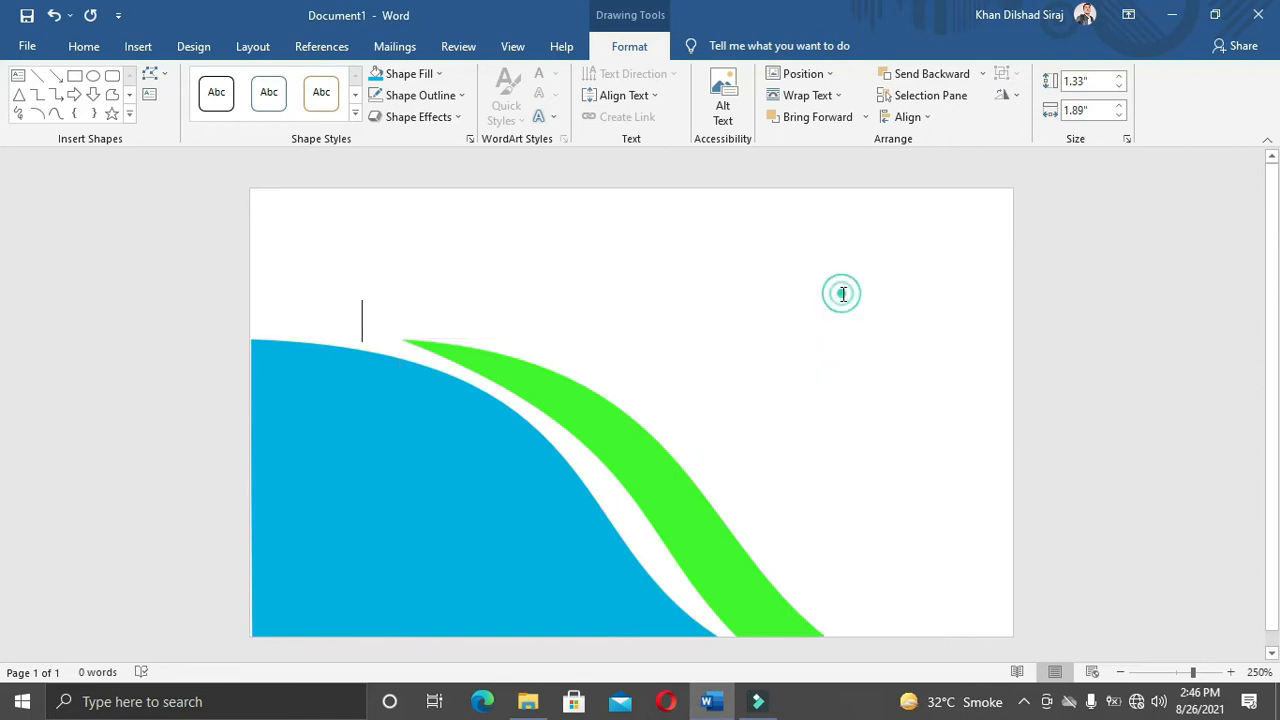
Step: Draw a four-cornered freeform from the card bottom, beside the green band, to the right edge
{"action": "left_click", "coordinate": [138, 46]}
{"action": "left_click", "coordinate": [245, 73]}
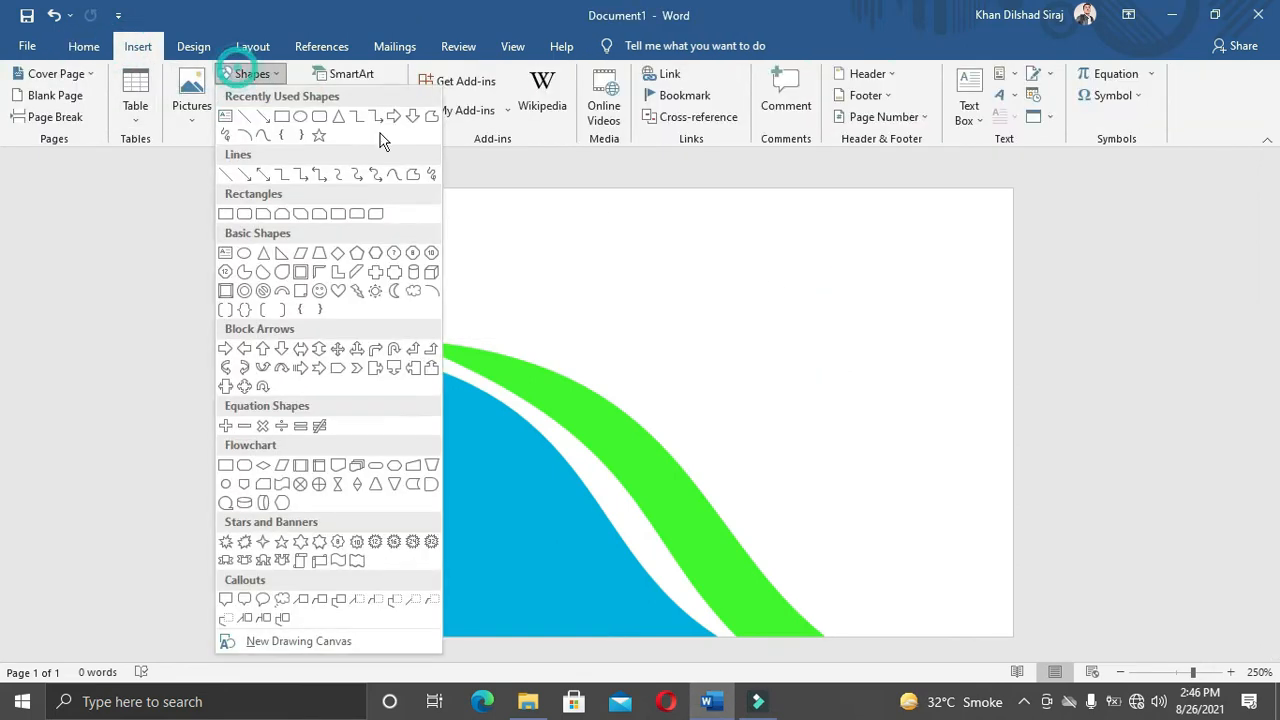
{"action": "left_click", "coordinate": [431, 116]}
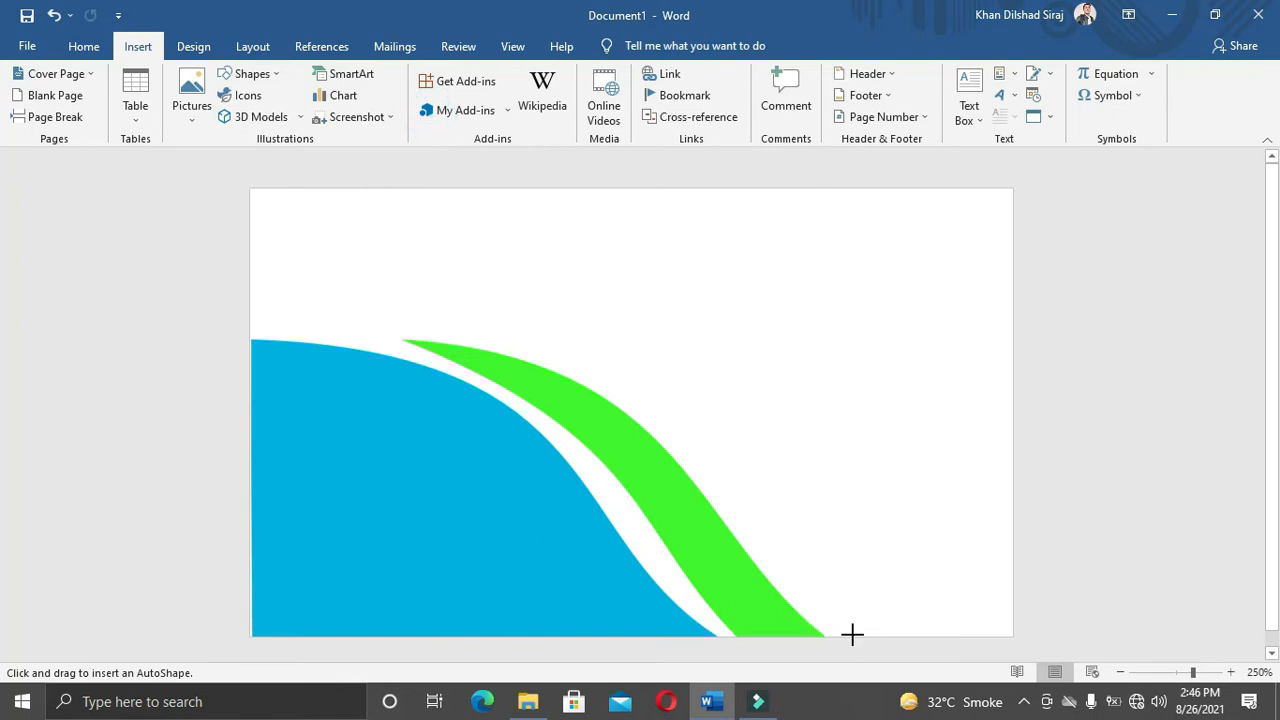
{"action": "left_click_drag", "start_coordinate": [855, 636], "coordinate": [697, 469]}
{"action": "left_click", "coordinate": [697, 469]}
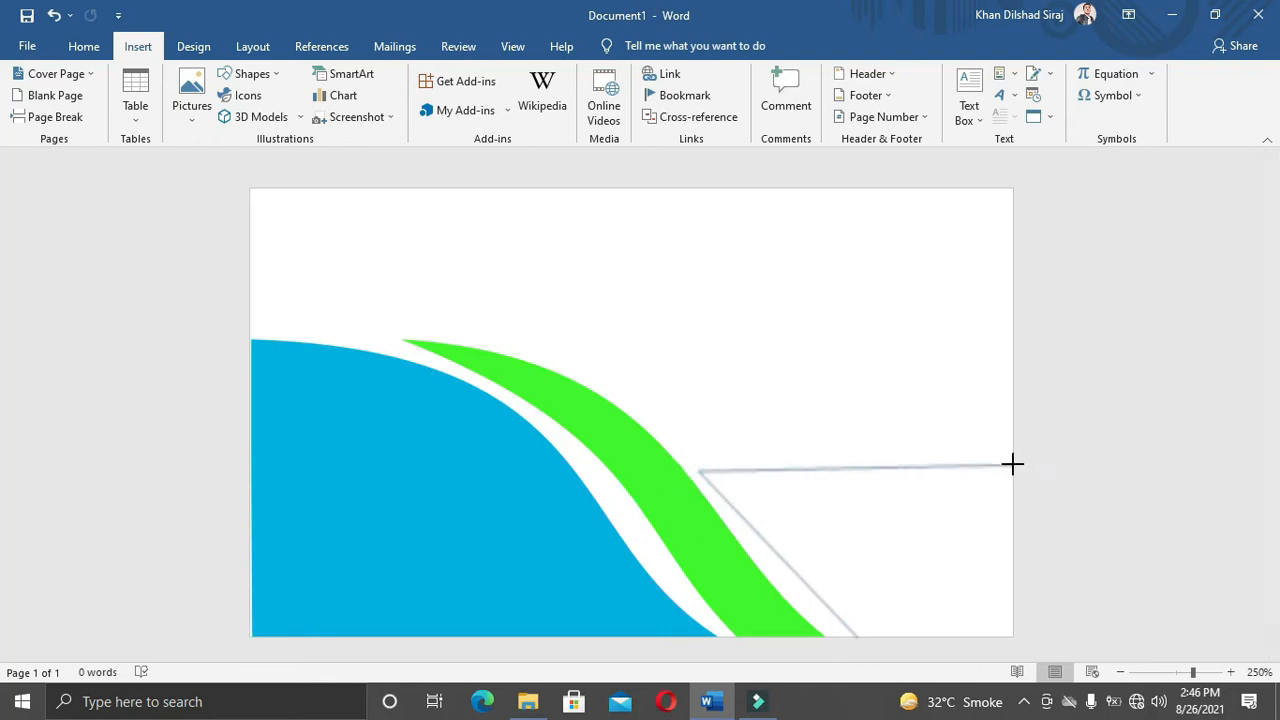
{"action": "left_click", "coordinate": [1009, 468]}
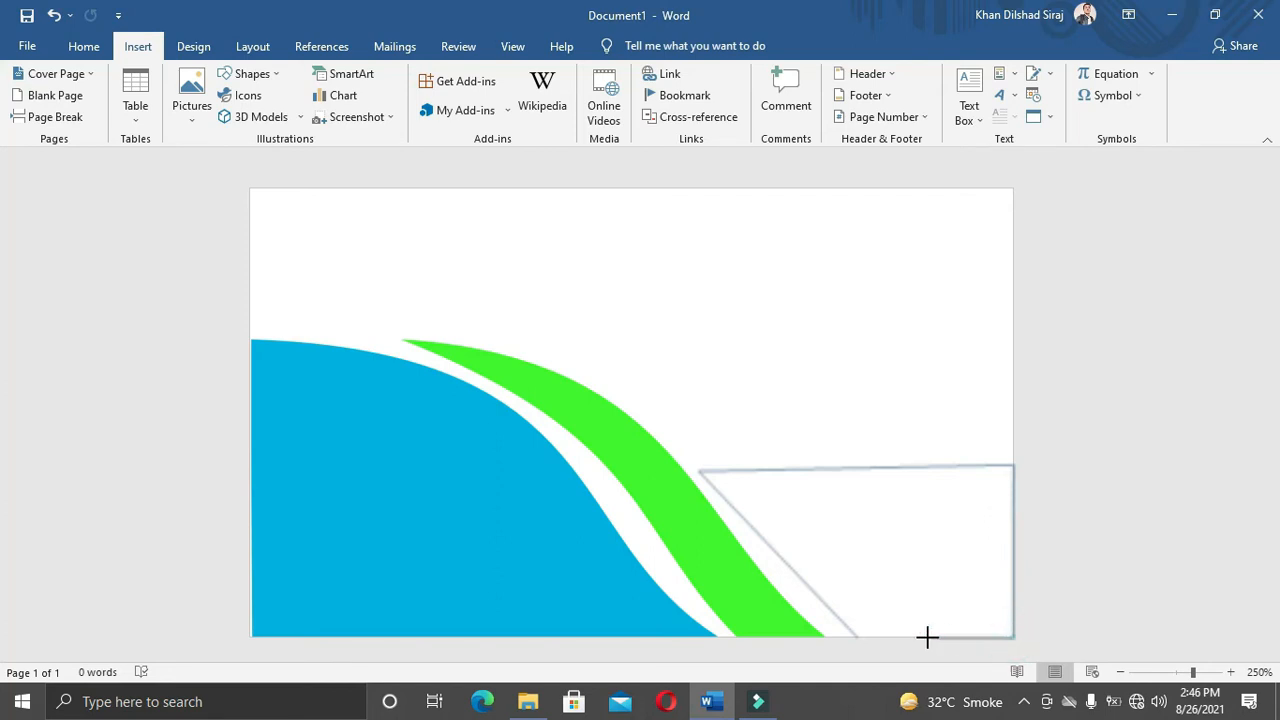
{"action": "left_click", "coordinate": [856, 634]}
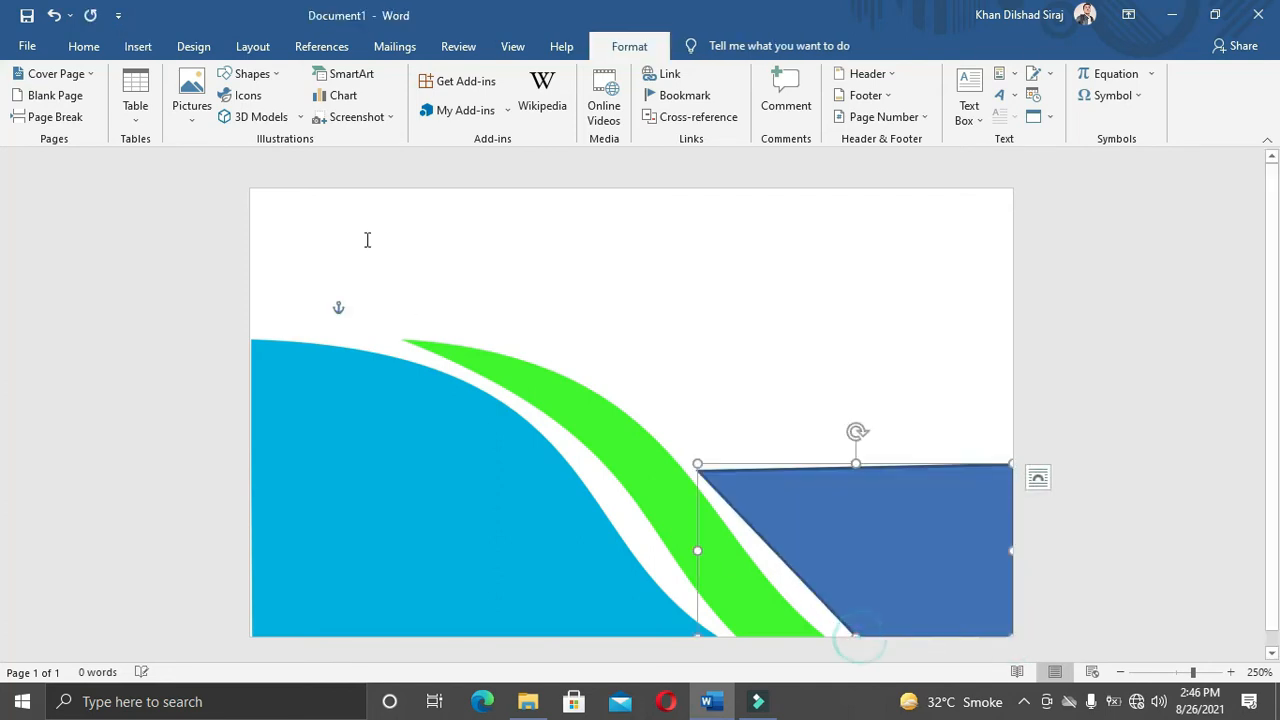
Step: Fill the lower-right shape with light blue and remove its outline
{"action": "left_click", "coordinate": [430, 74]}
{"action": "left_click", "coordinate": [470, 220]}
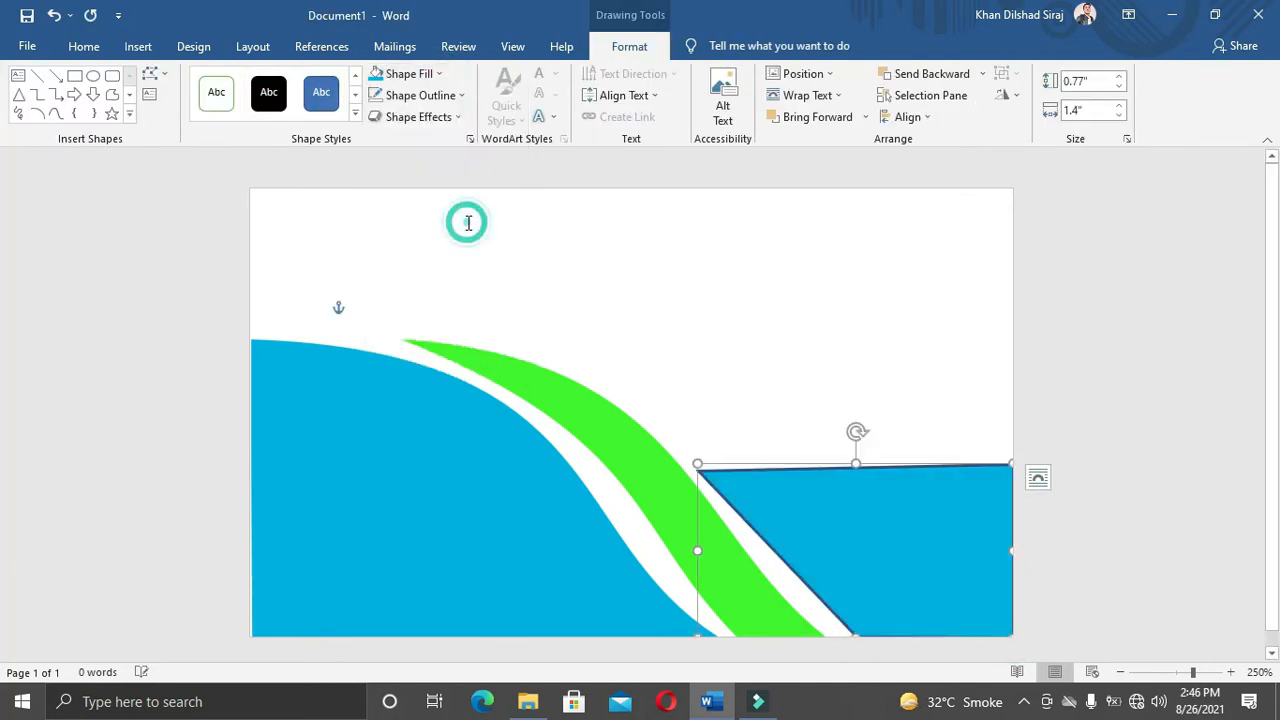
{"action": "left_click", "coordinate": [420, 95]}
{"action": "left_click", "coordinate": [420, 296]}
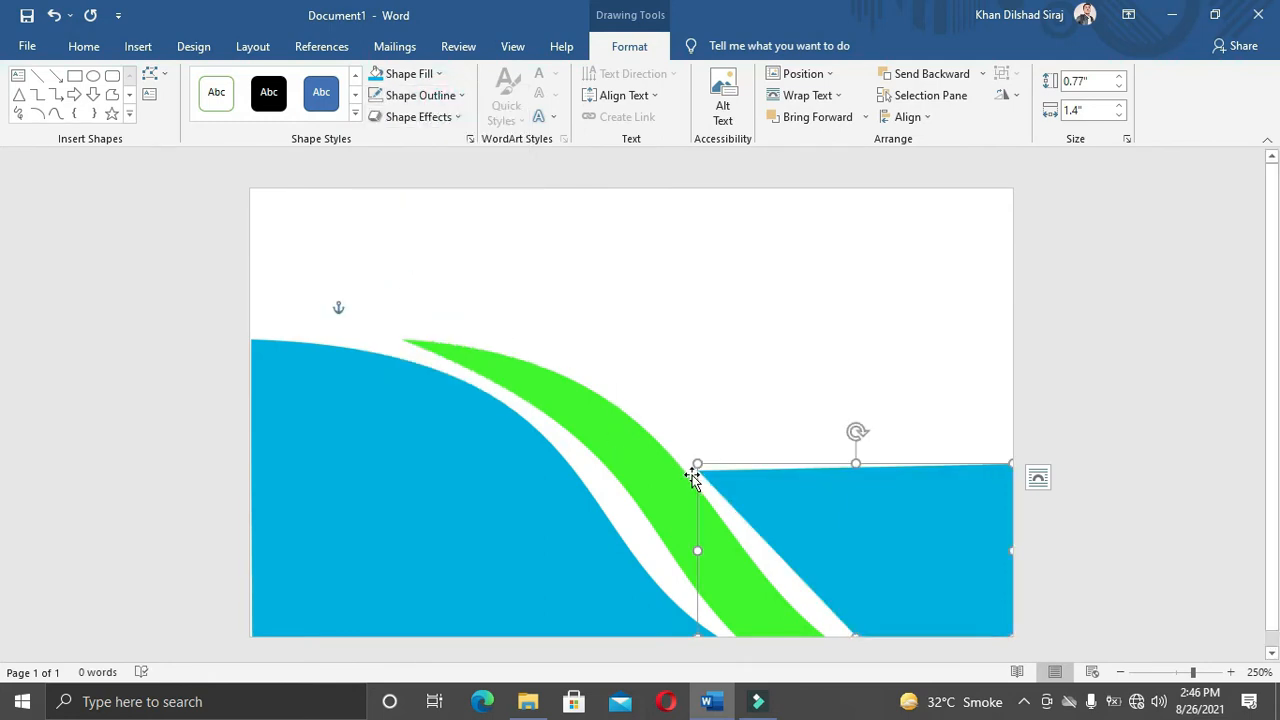
Step: Curve the shape's top edge and left edge with Edit Points to follow the green band
{"action": "left_click", "coordinate": [149, 73]}
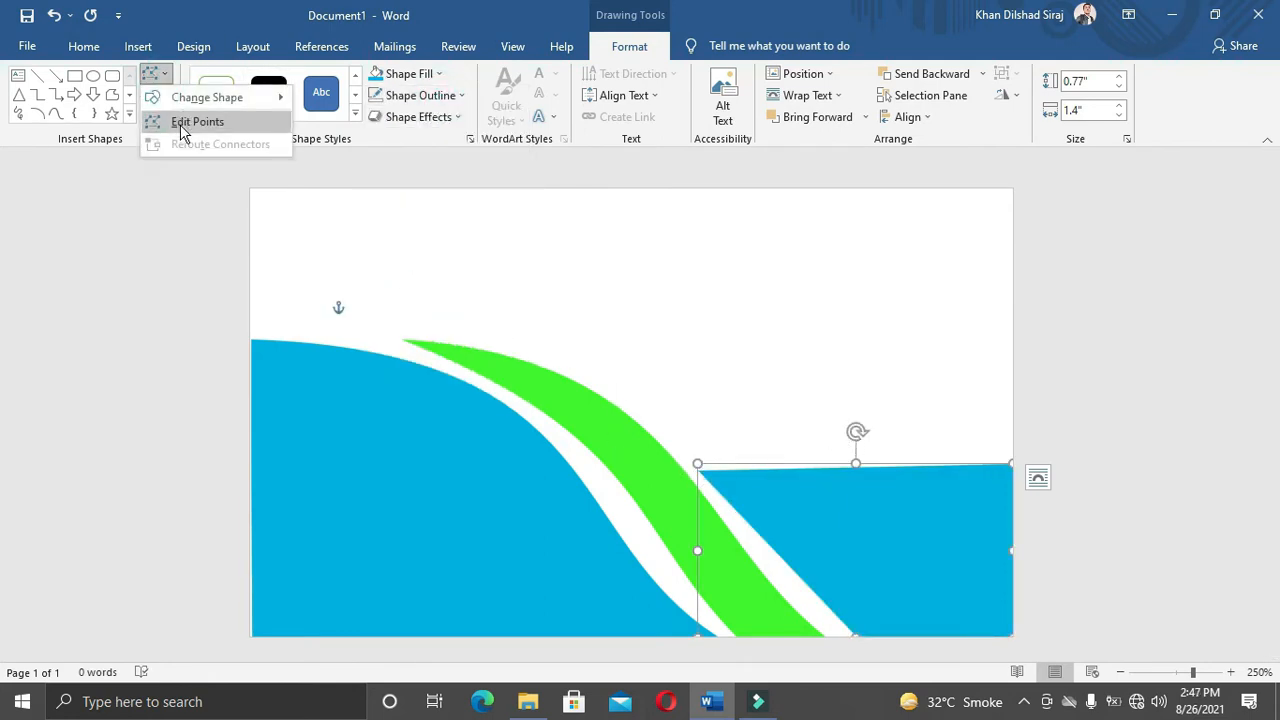
{"action": "left_click", "coordinate": [186, 123]}
{"action": "left_click_drag", "start_coordinate": [804, 470], "coordinate": [912, 486]}
{"action": "left_click", "coordinate": [1012, 467]}
{"action": "left_click", "coordinate": [700, 471]}
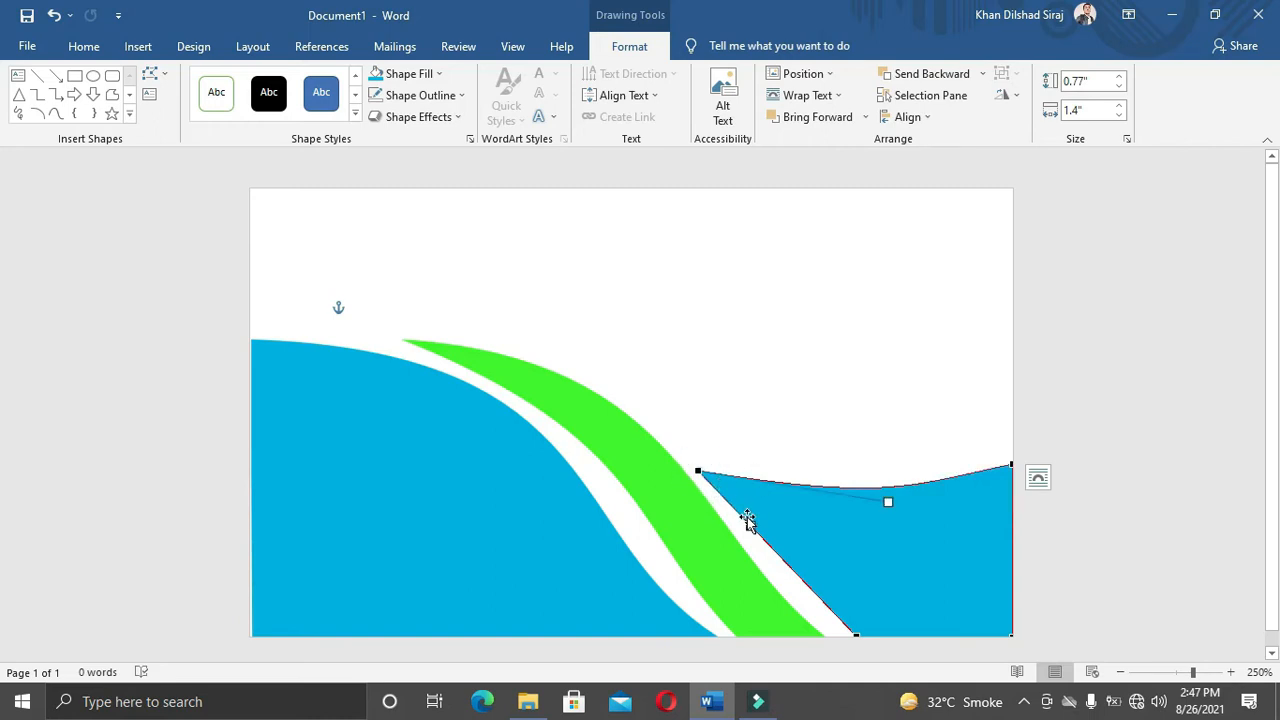
{"action": "left_click_drag", "start_coordinate": [752, 525], "coordinate": [821, 628]}
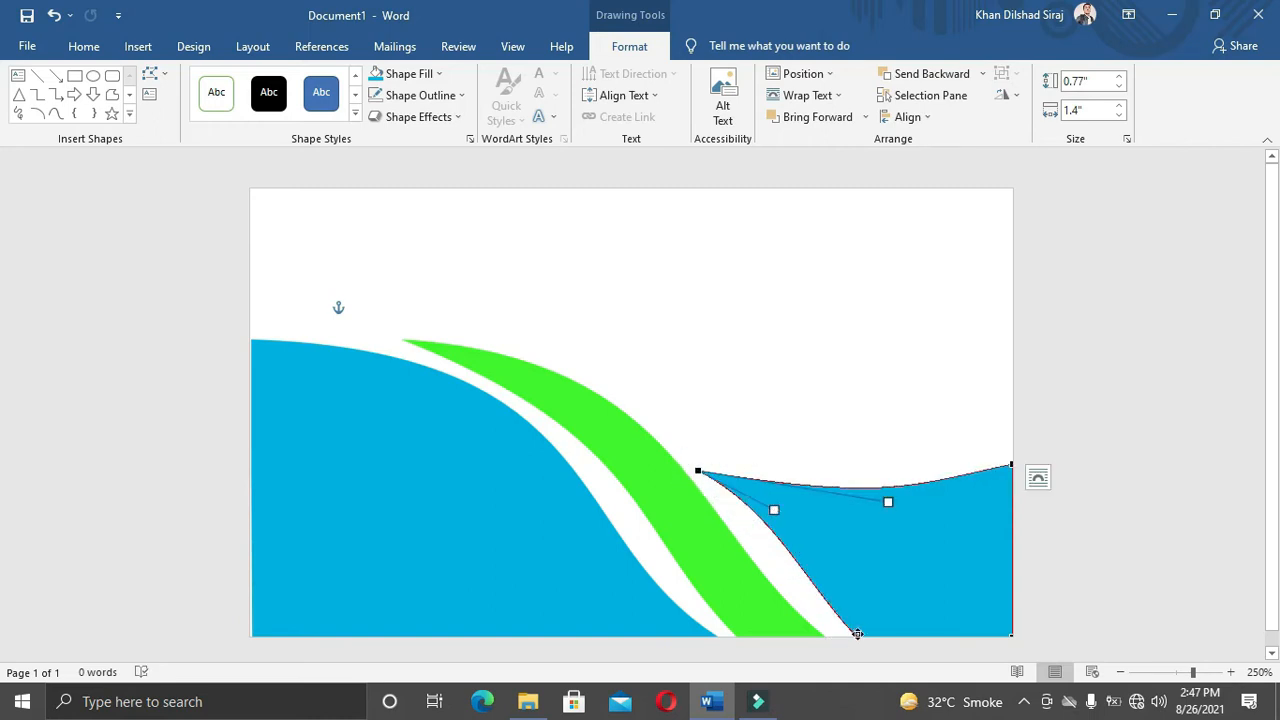
{"action": "left_click", "coordinate": [790, 372]}
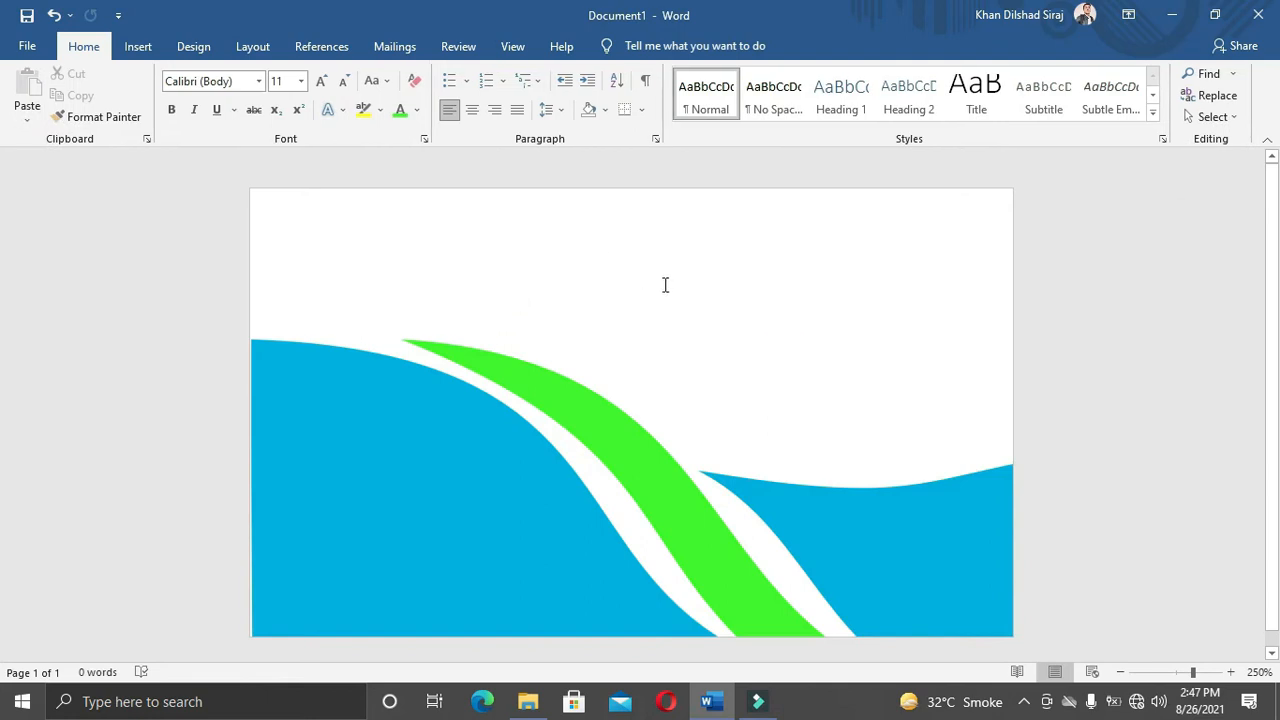
{"action": "left_click", "coordinate": [385, 487]}
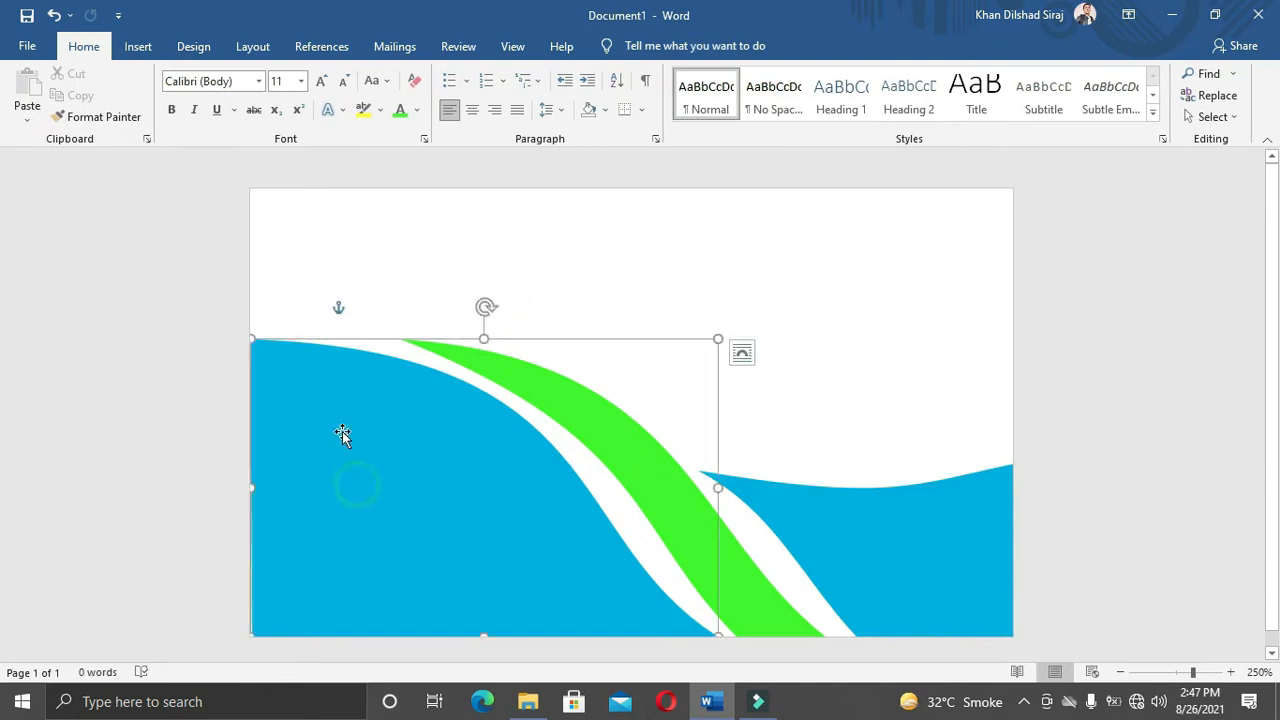
Step: Fill both the left and right wave shapes with the dark blue standard colour
{"action": "left_click", "coordinate": [409, 73]}
{"action": "left_click", "coordinate": [487, 220]}
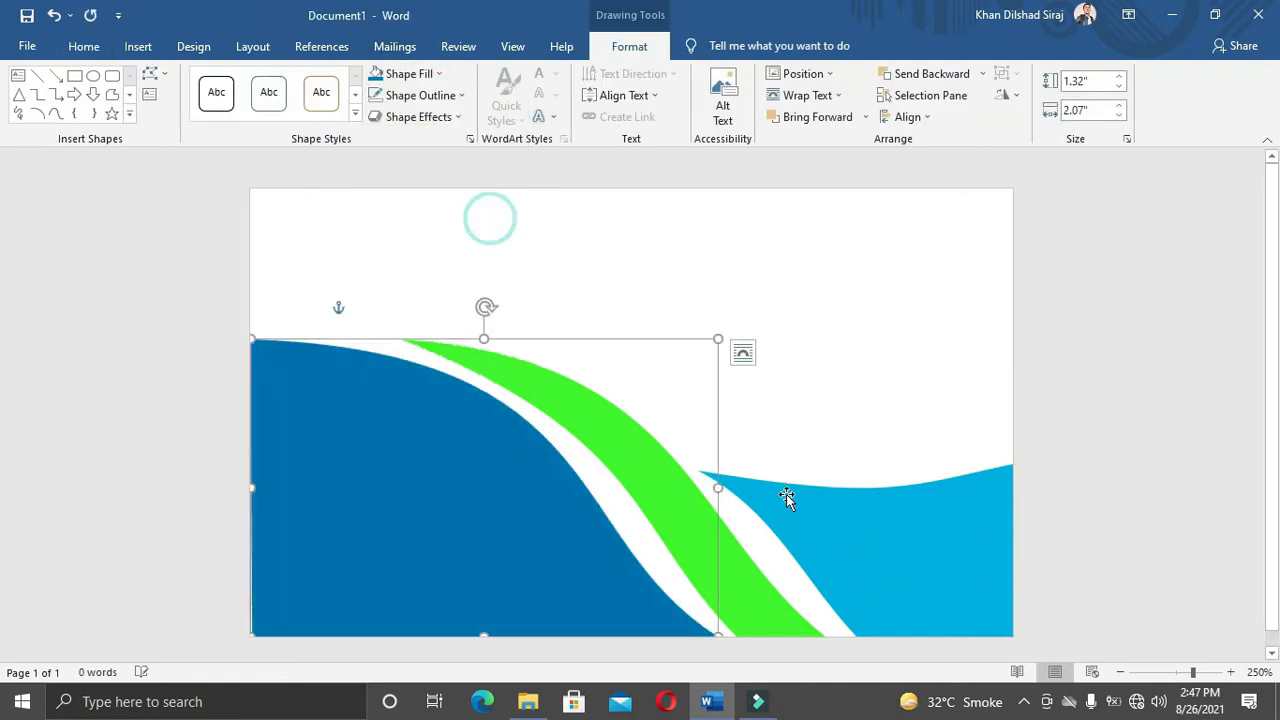
{"action": "left_click", "coordinate": [866, 546]}
{"action": "left_click", "coordinate": [436, 74]}
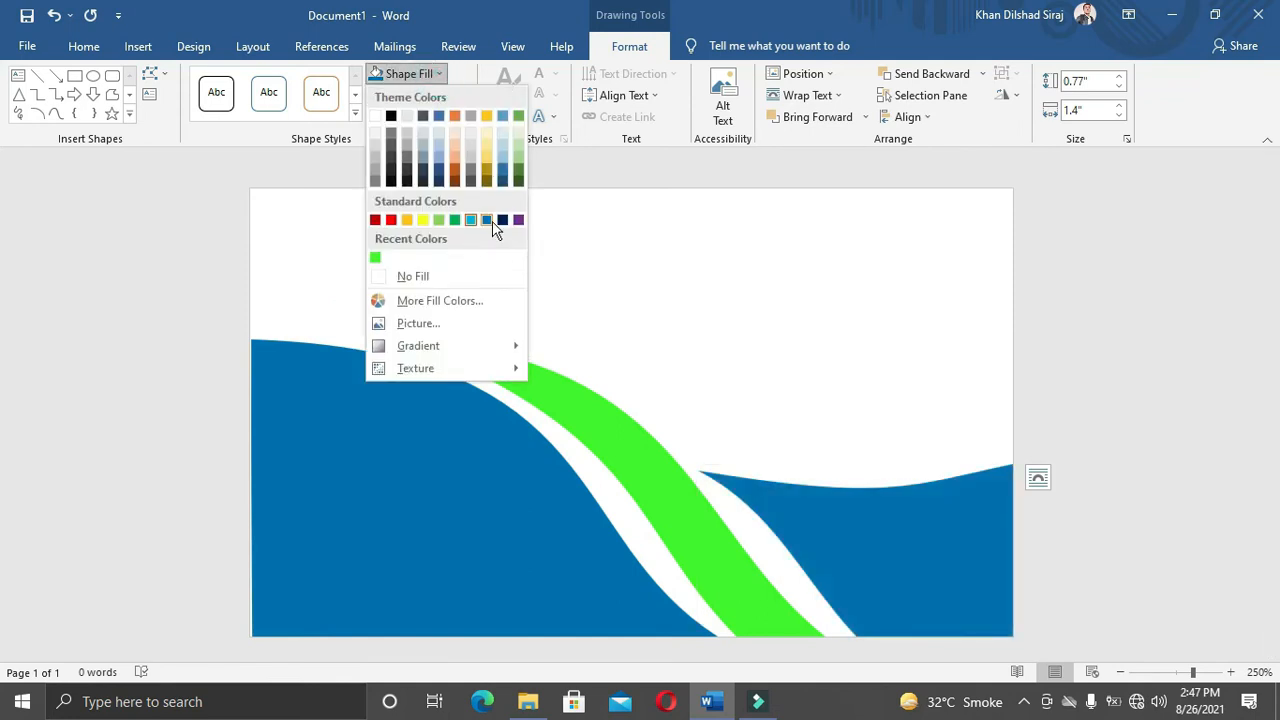
{"action": "left_click", "coordinate": [487, 220]}
{"action": "left_click", "coordinate": [811, 294]}
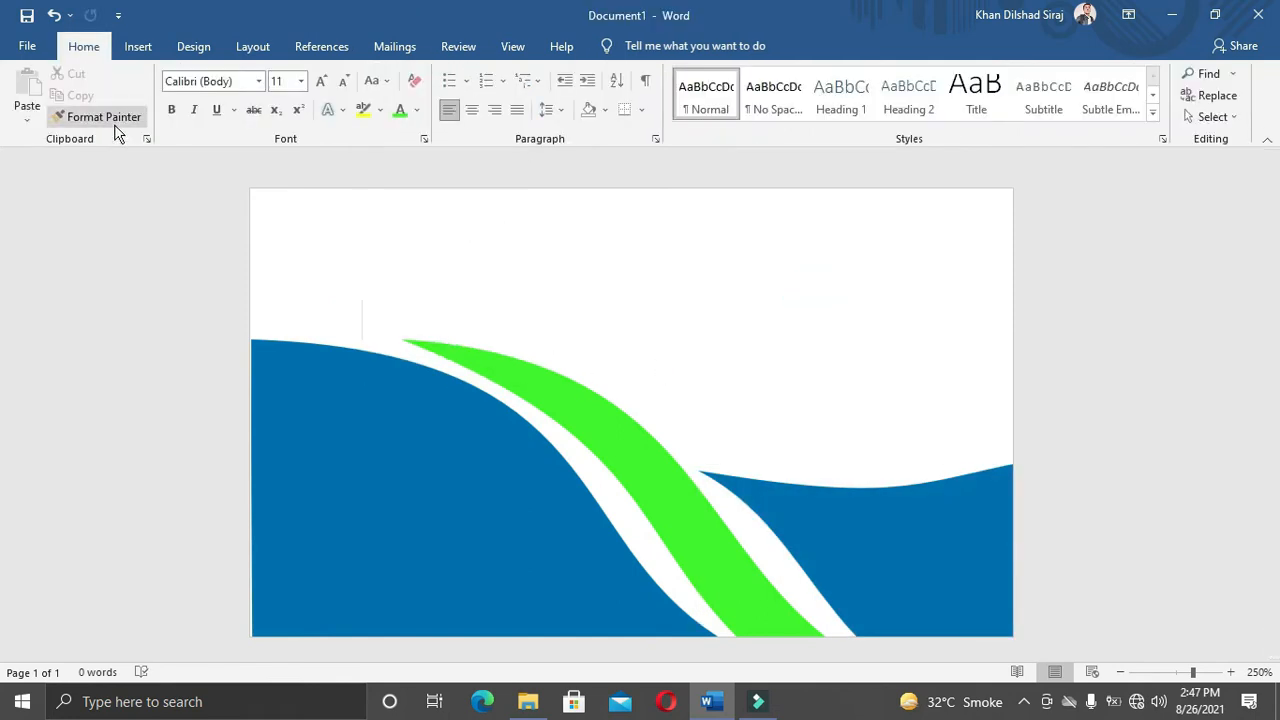
{"action": "left_click", "coordinate": [135, 47]}
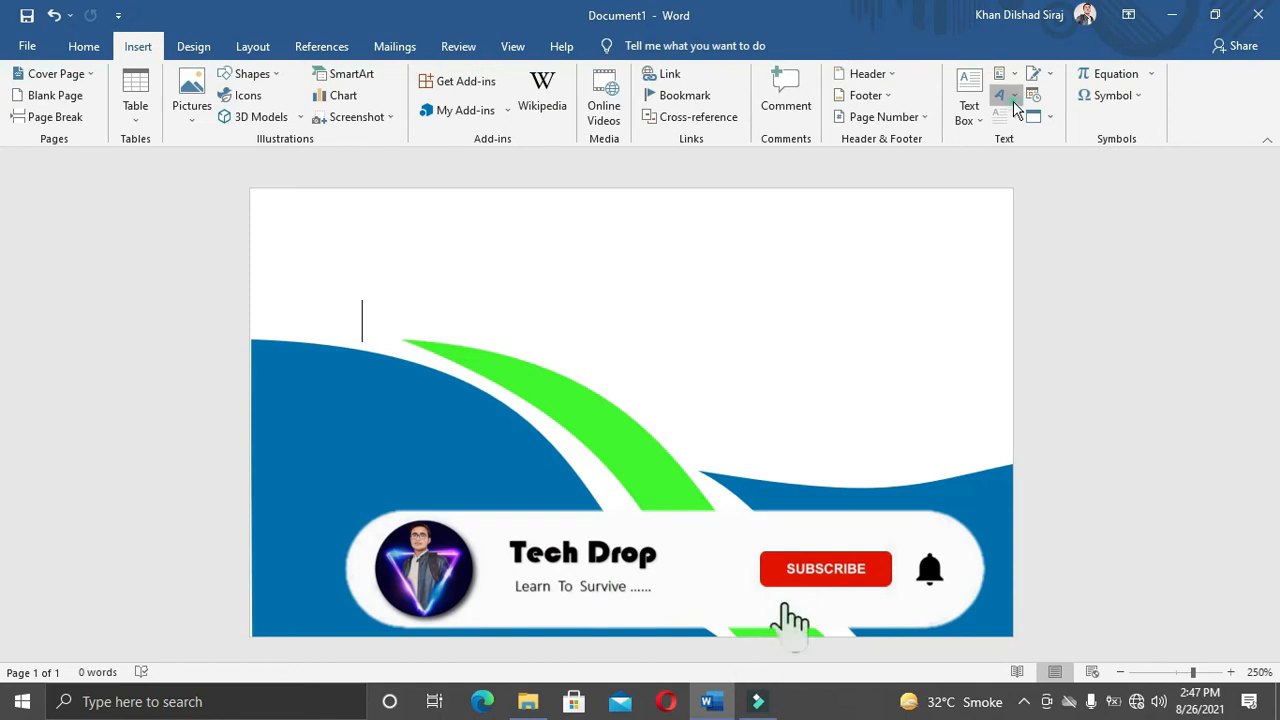
Step: Insert a WordArt text box reading 'Fossil Group'
{"action": "left_click", "coordinate": [1012, 100]}
{"action": "left_click", "coordinate": [1005, 130]}
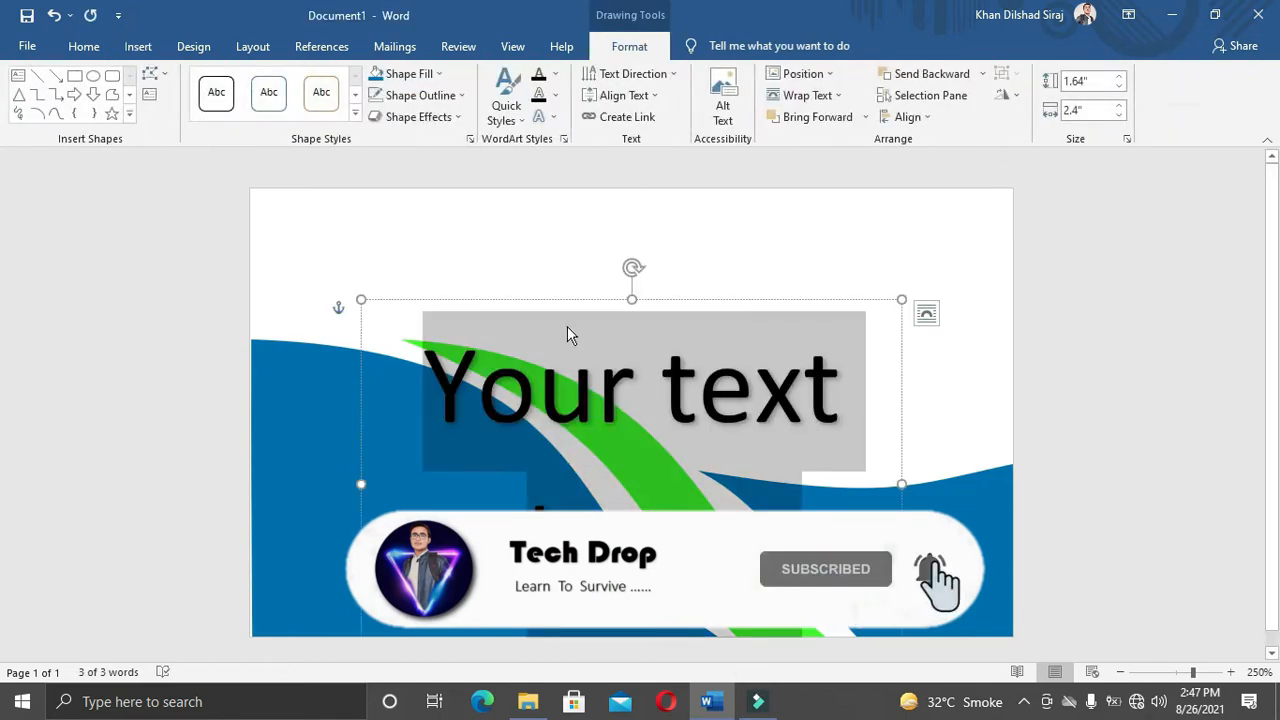
{"action": "type", "text": "Fossia"}
{"action": "key", "text": "BackSpace"}
{"action": "type", "text": "l G"}
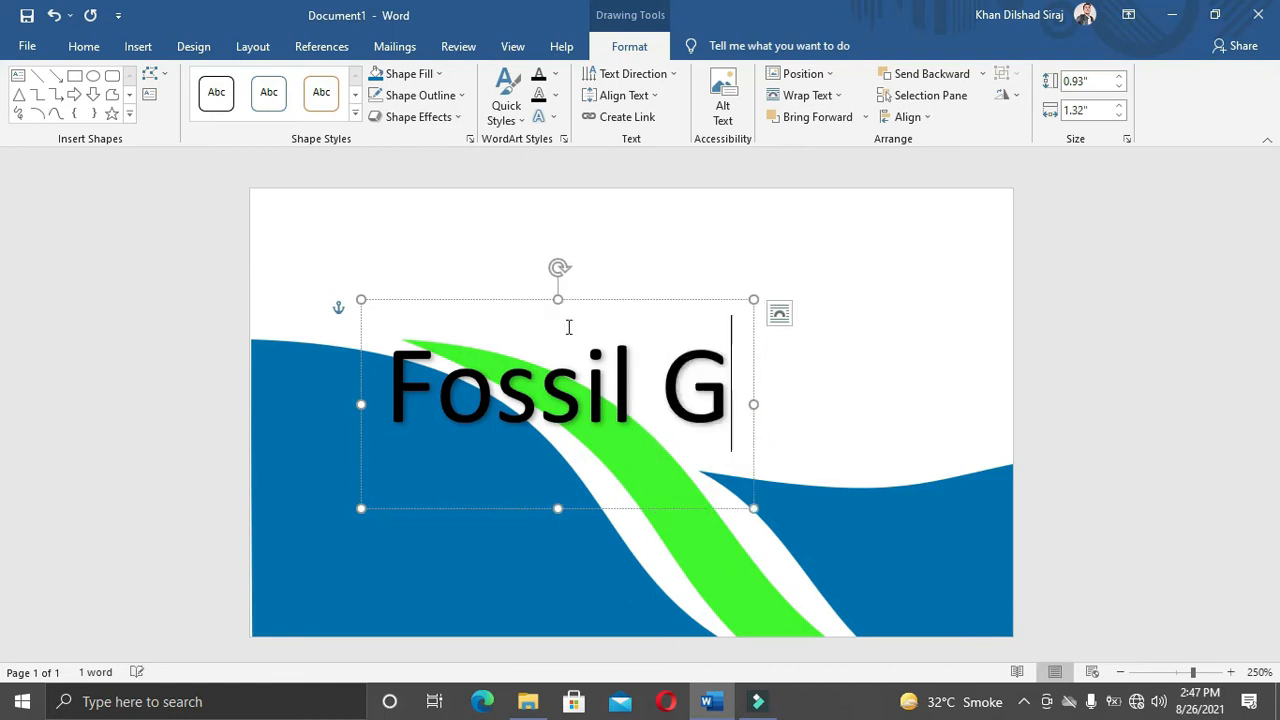
{"action": "type", "text": "rou["}
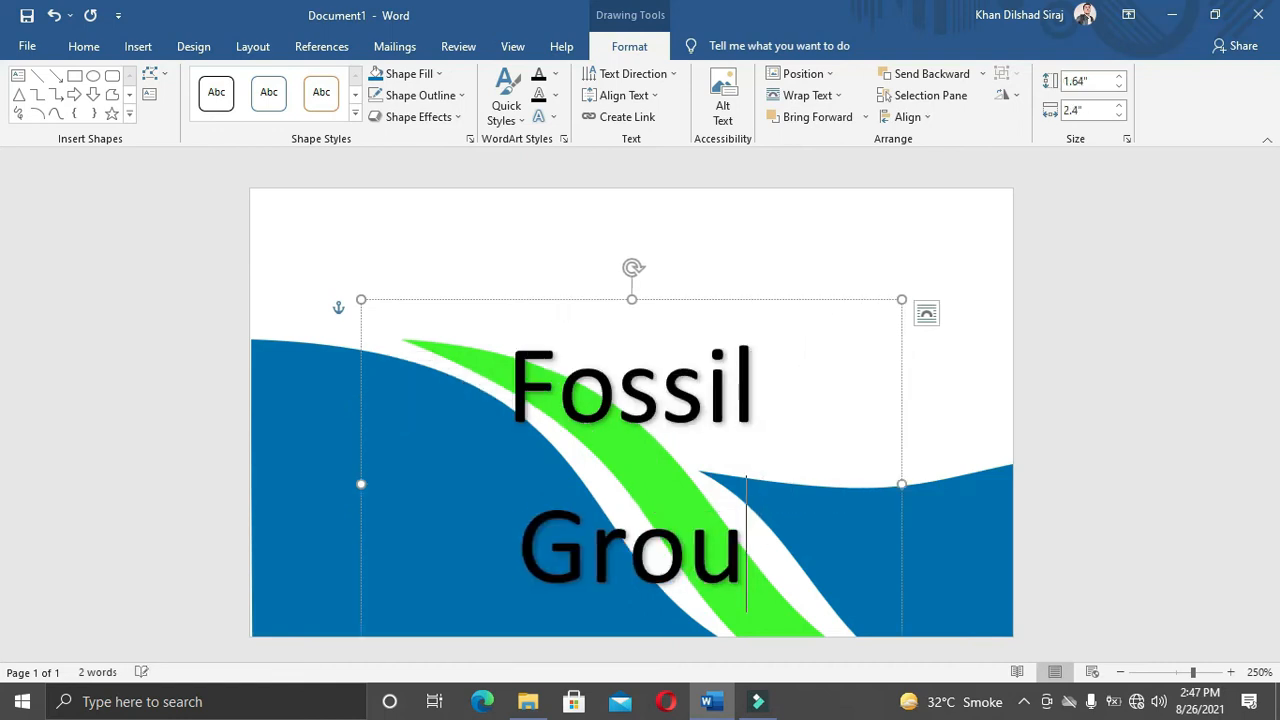
{"action": "key", "text": "BackSpace"}
{"action": "type", "text": "p"}
Step: Clear the title's formatting, apply No Spacing, set Bauhaus 93 font and enlarge it
{"action": "key", "text": "ctrl+a"}
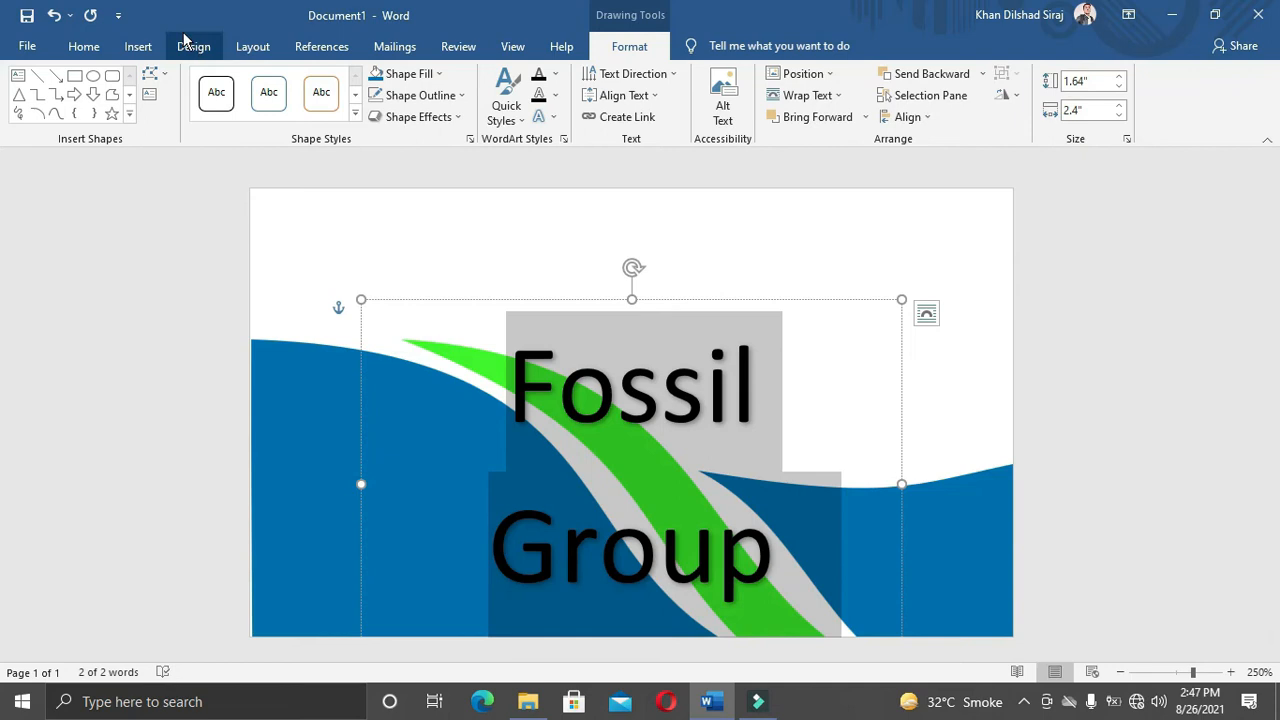
{"action": "left_click", "coordinate": [84, 46]}
{"action": "left_click", "coordinate": [412, 82]}
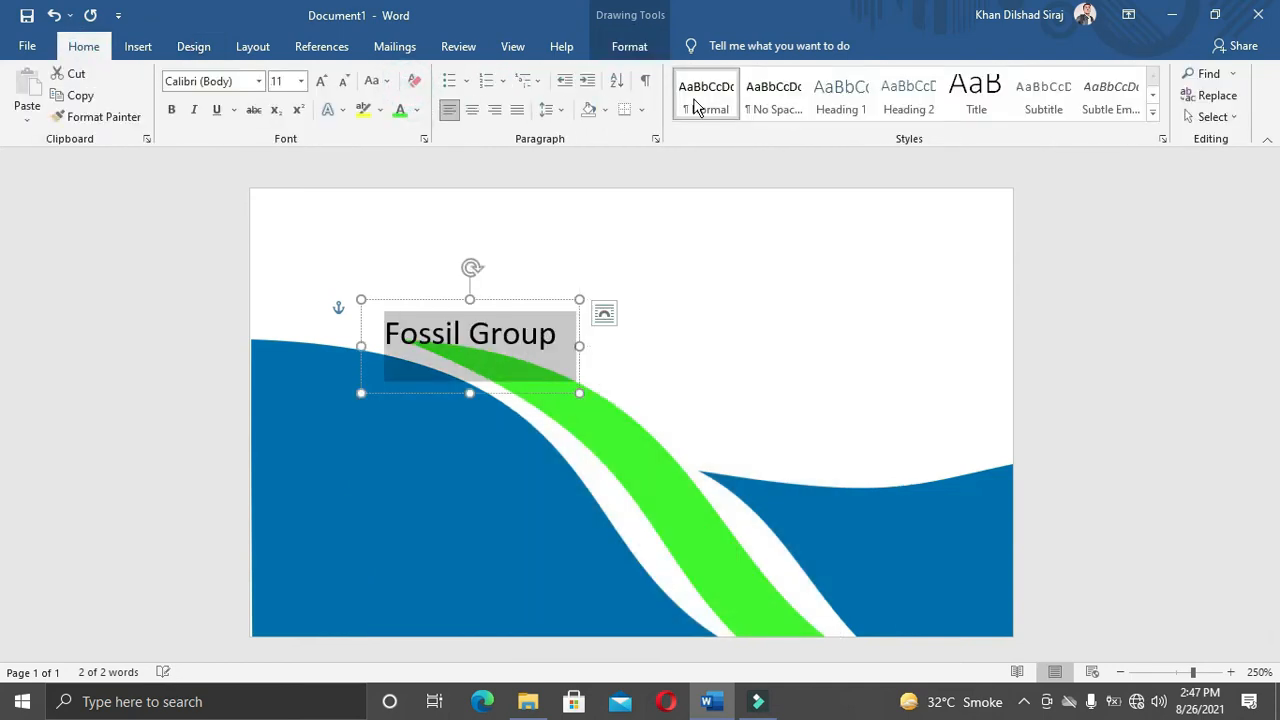
{"action": "left_click", "coordinate": [773, 95]}
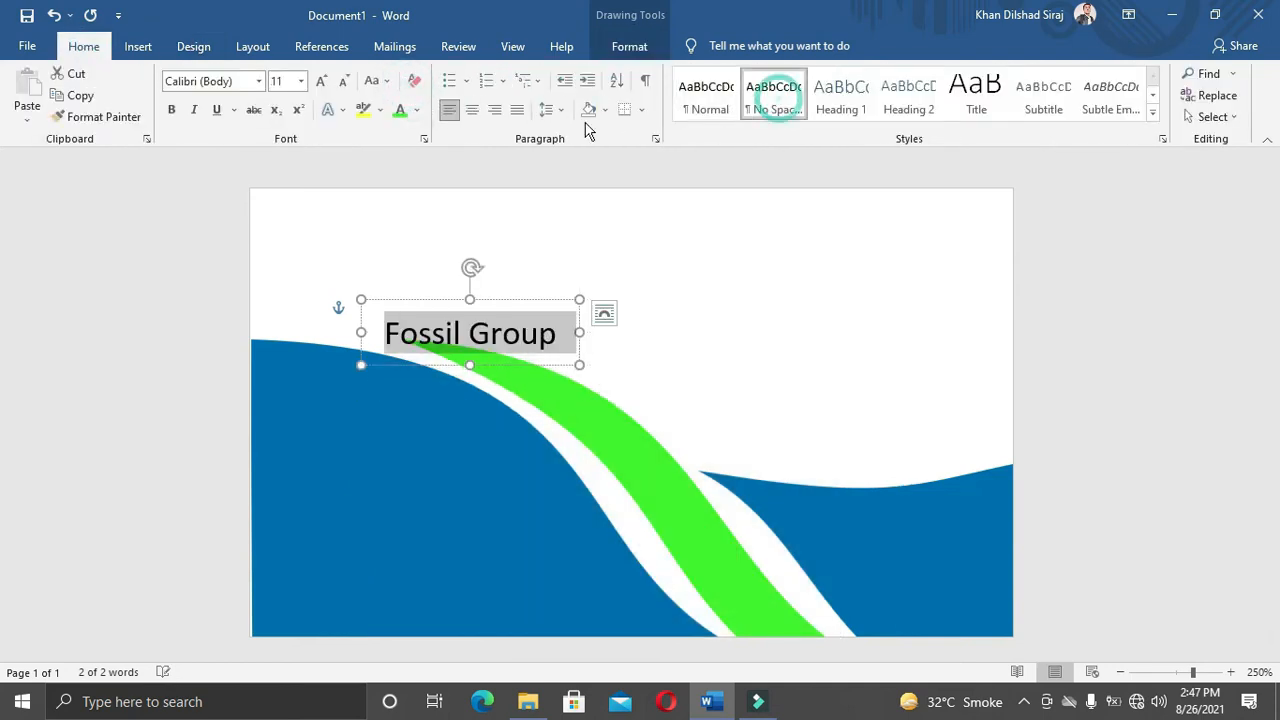
{"action": "left_click", "coordinate": [258, 81]}
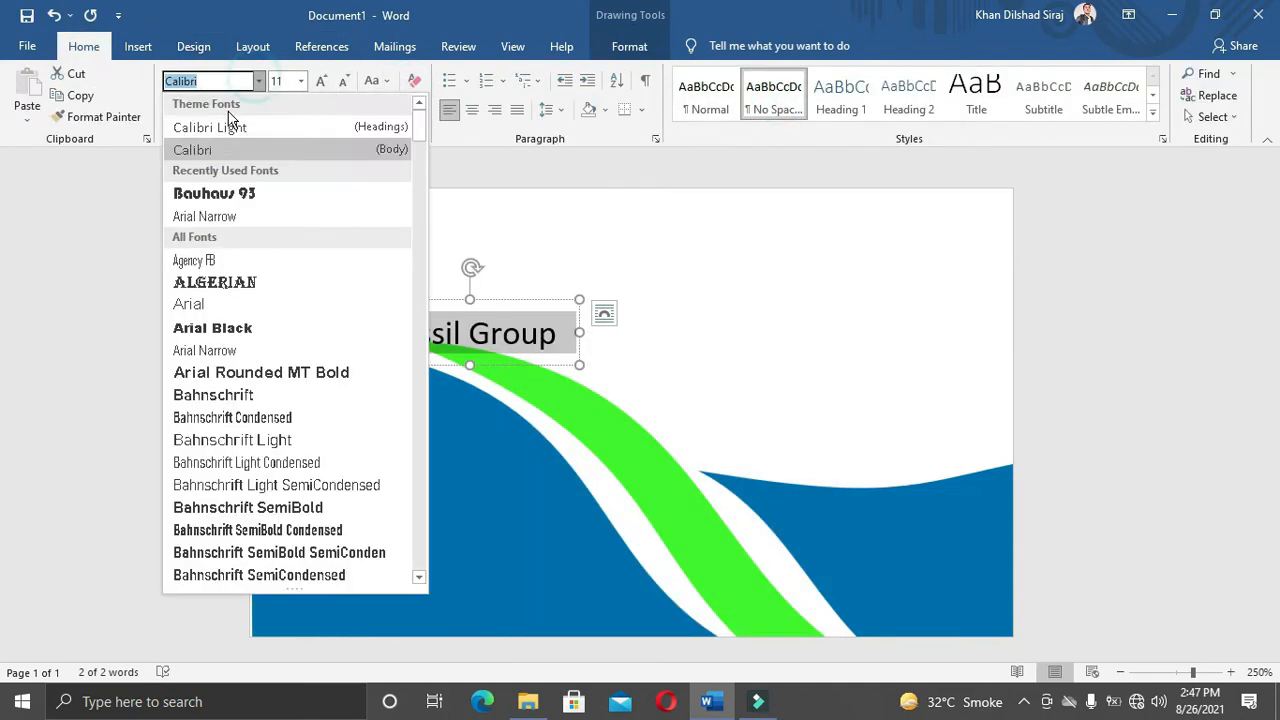
{"action": "left_click", "coordinate": [231, 195]}
{"action": "left_click", "coordinate": [317, 82]}
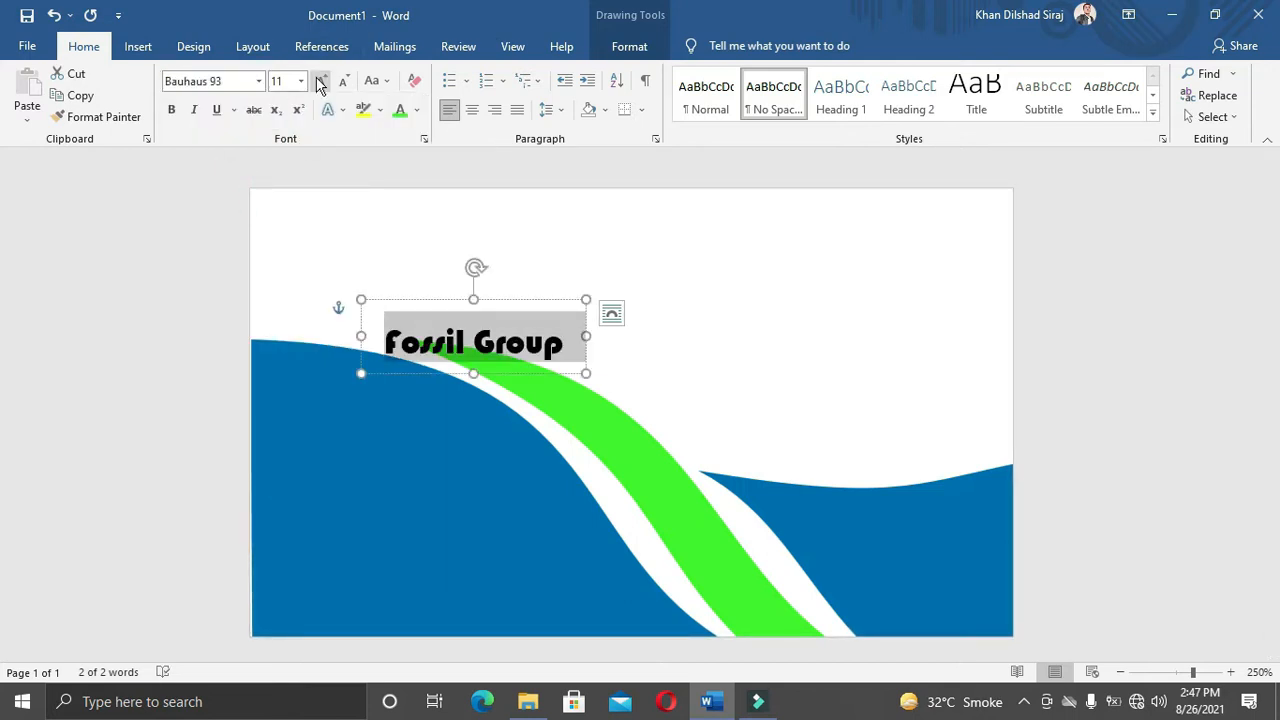
{"action": "left_click", "coordinate": [317, 82]}
{"action": "left_click", "coordinate": [317, 82]}
Step: Move the title to the card's top-left corner and settle its size at 16 pt
{"action": "left_click_drag", "start_coordinate": [500, 299], "coordinate": [391, 176]}
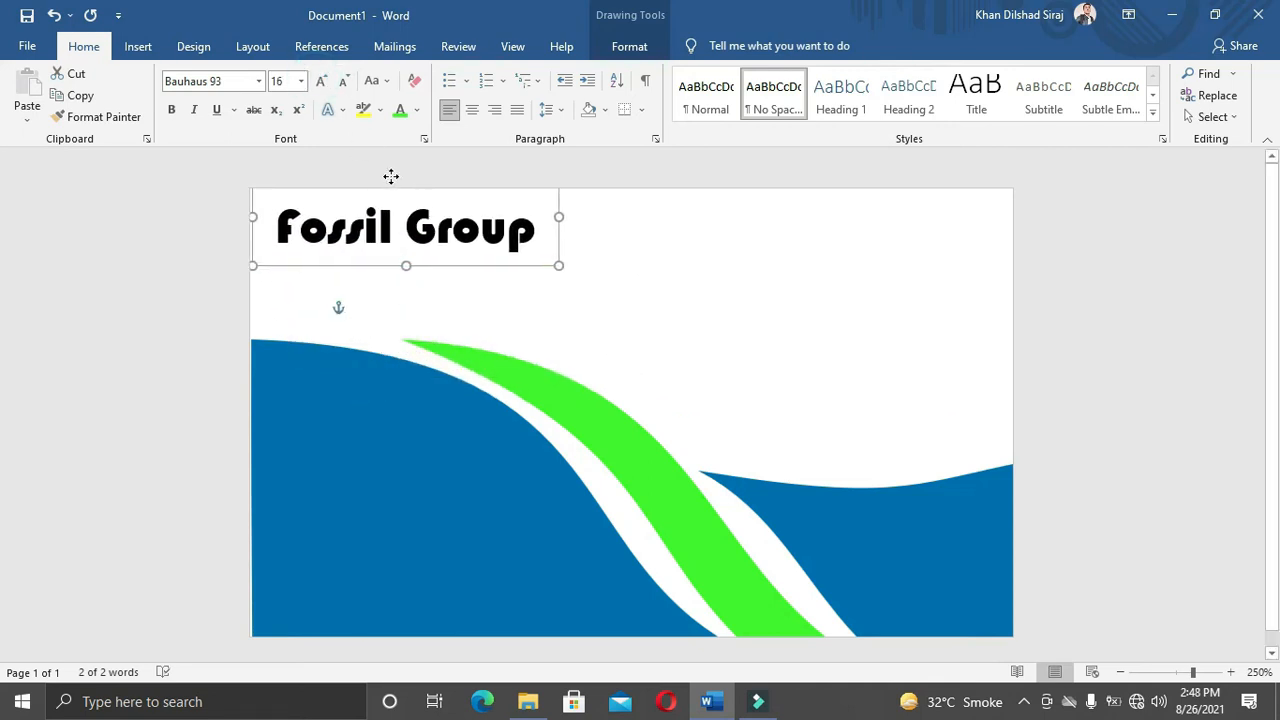
{"action": "left_click", "coordinate": [343, 81]}
{"action": "left_click", "coordinate": [600, 323]}
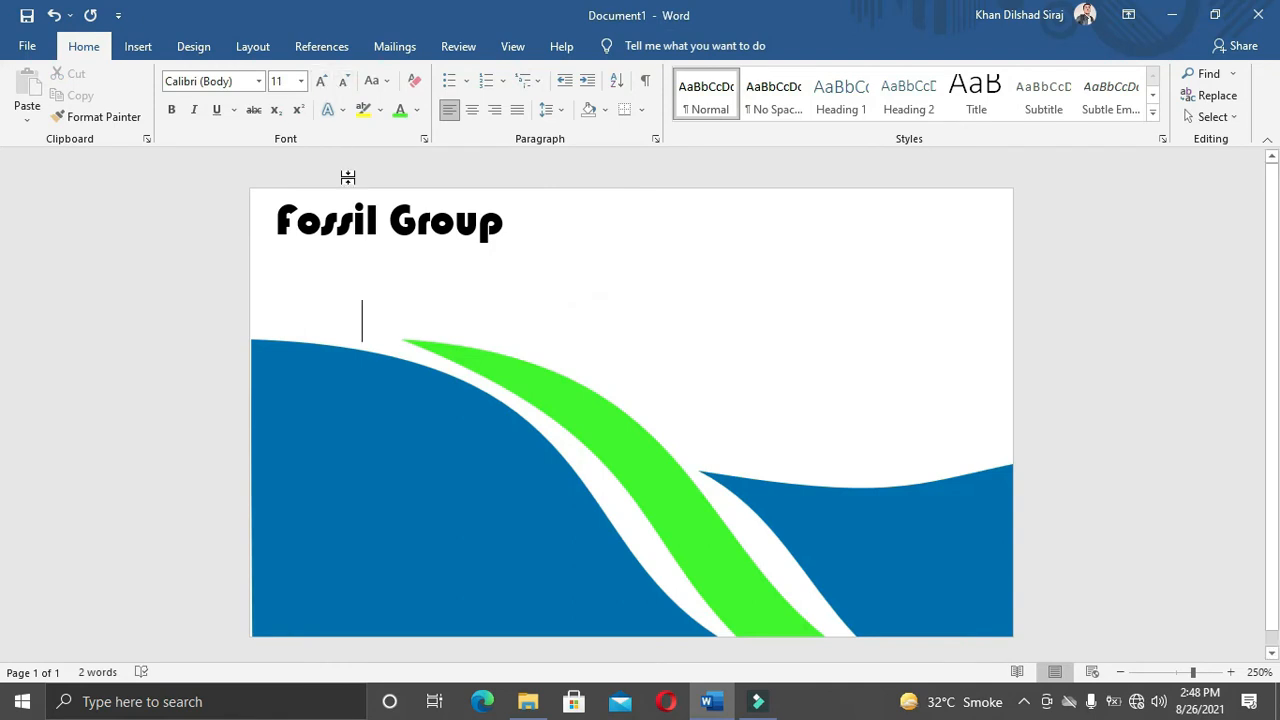
{"action": "left_click", "coordinate": [354, 222]}
{"action": "left_click", "coordinate": [321, 81]}
{"action": "left_click", "coordinate": [528, 315]}
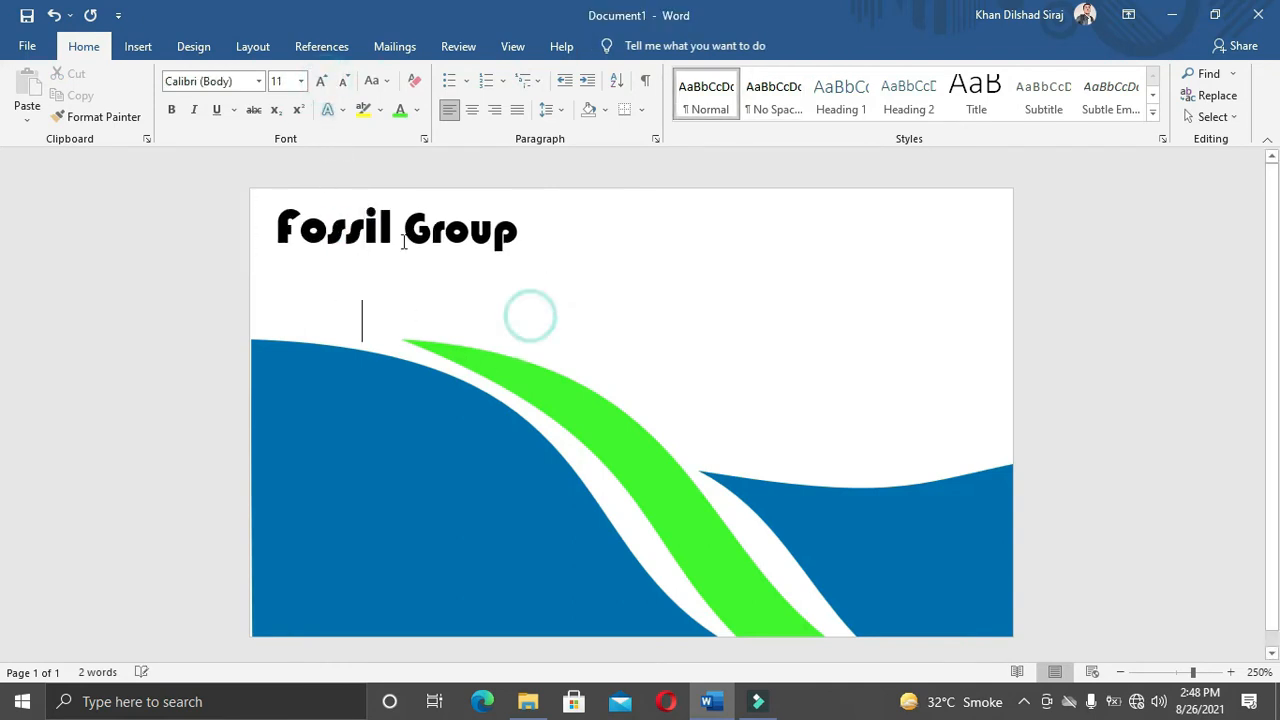
{"action": "left_click", "coordinate": [145, 50]}
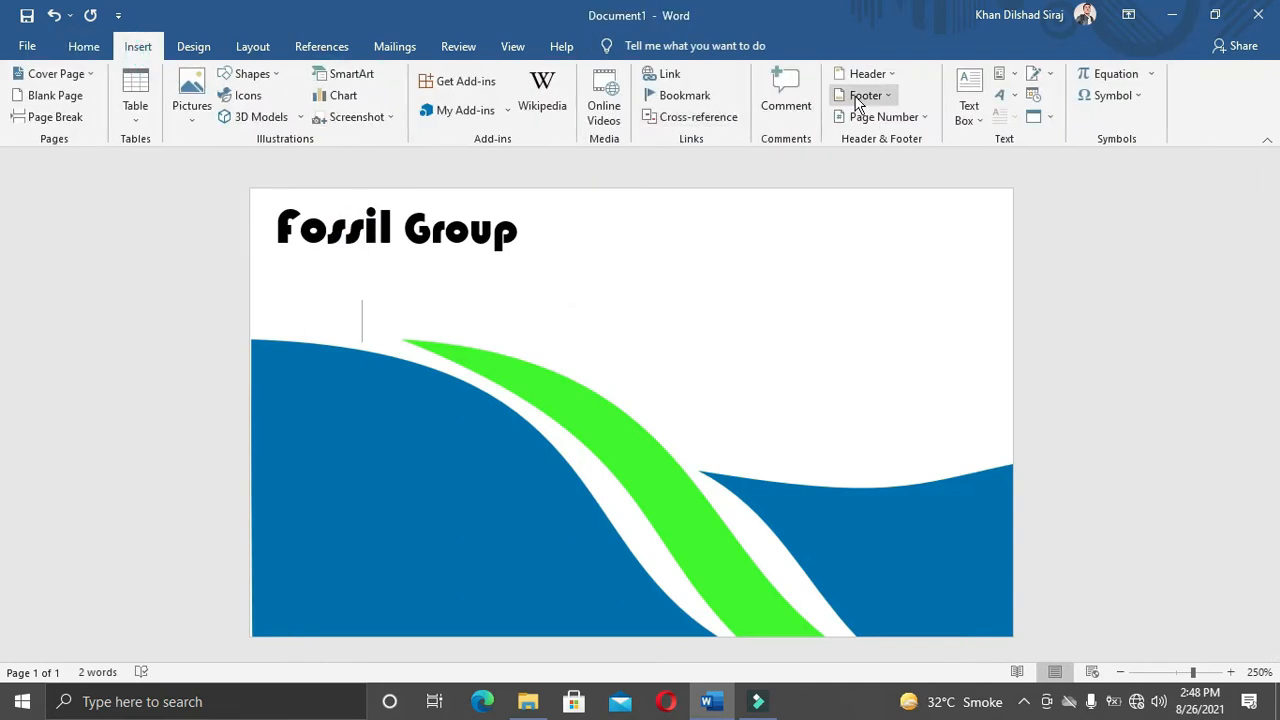
{"action": "left_click", "coordinate": [1003, 95]}
Step: Insert a WordArt reading 'Creative' and 'Designer...' on two lines
{"action": "left_click", "coordinate": [1012, 135]}
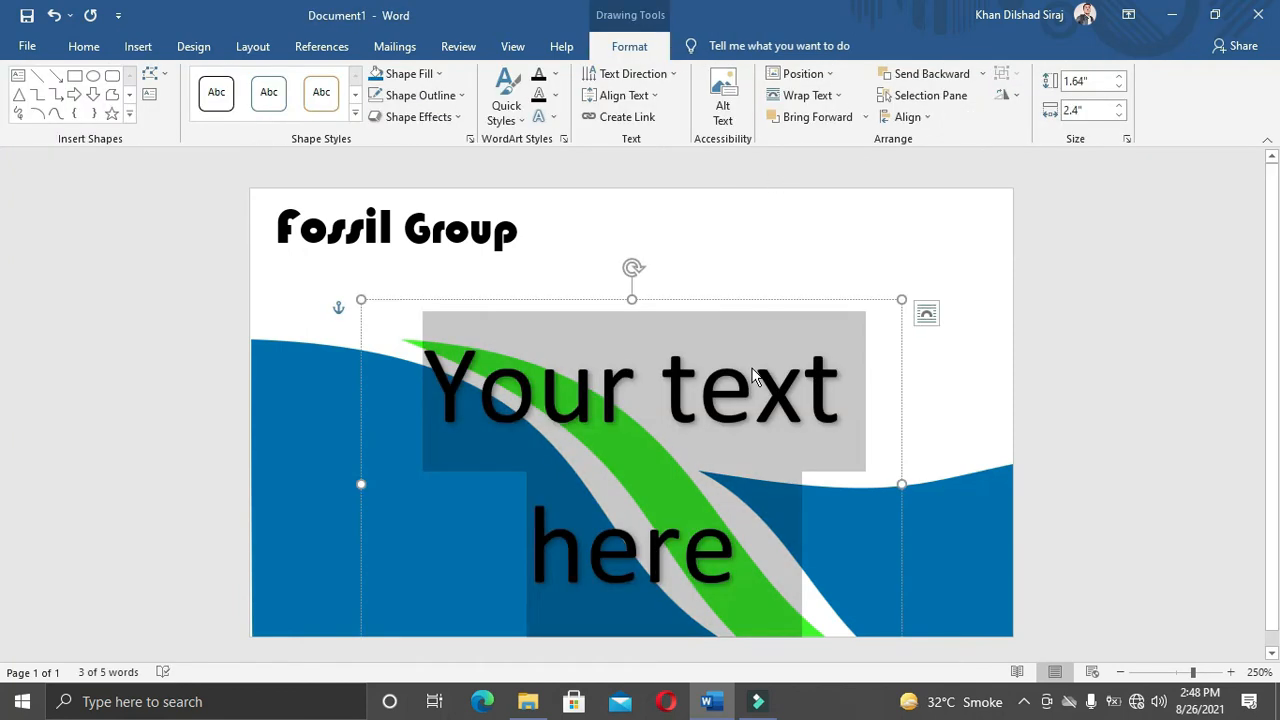
{"action": "type", "text": "Crea"}
{"action": "key", "text": "BackSpace"}
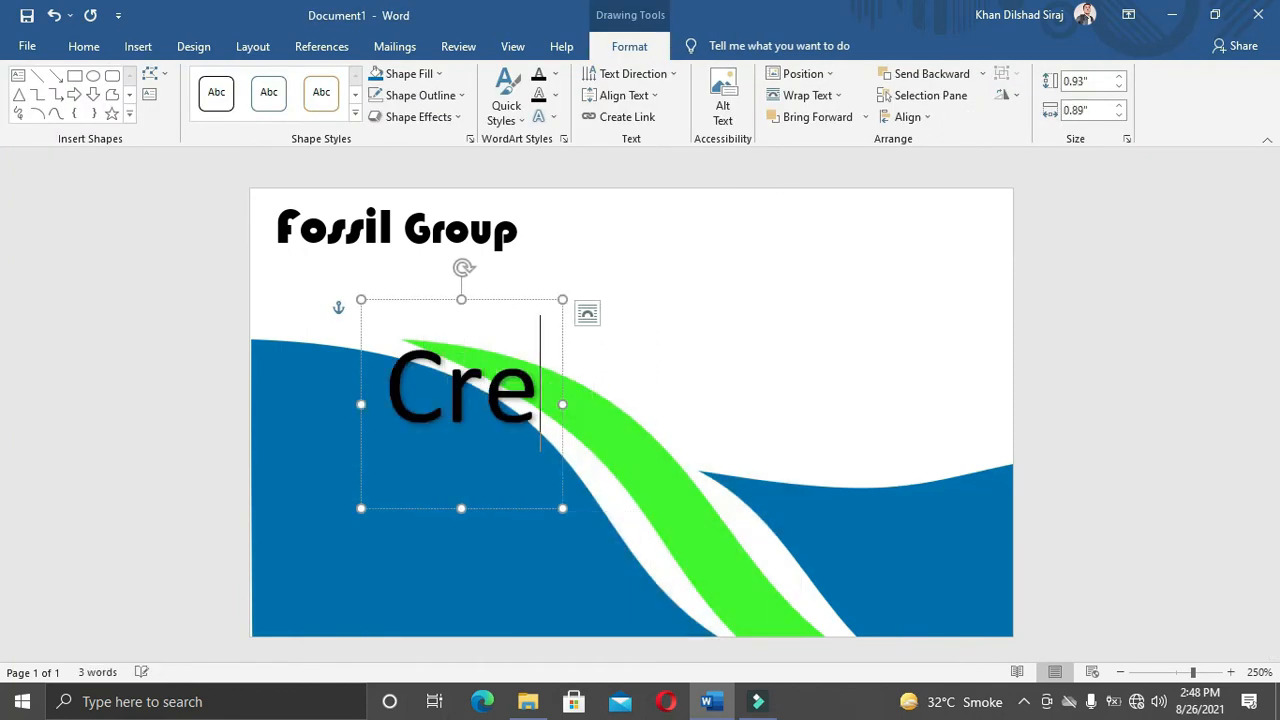
{"action": "type", "text": "ative"}
{"action": "key", "text": "Return"}
{"action": "type", "text": "Desigf"}
{"action": "key", "text": "BackSpace"}
{"action": "type", "text": "ner"}
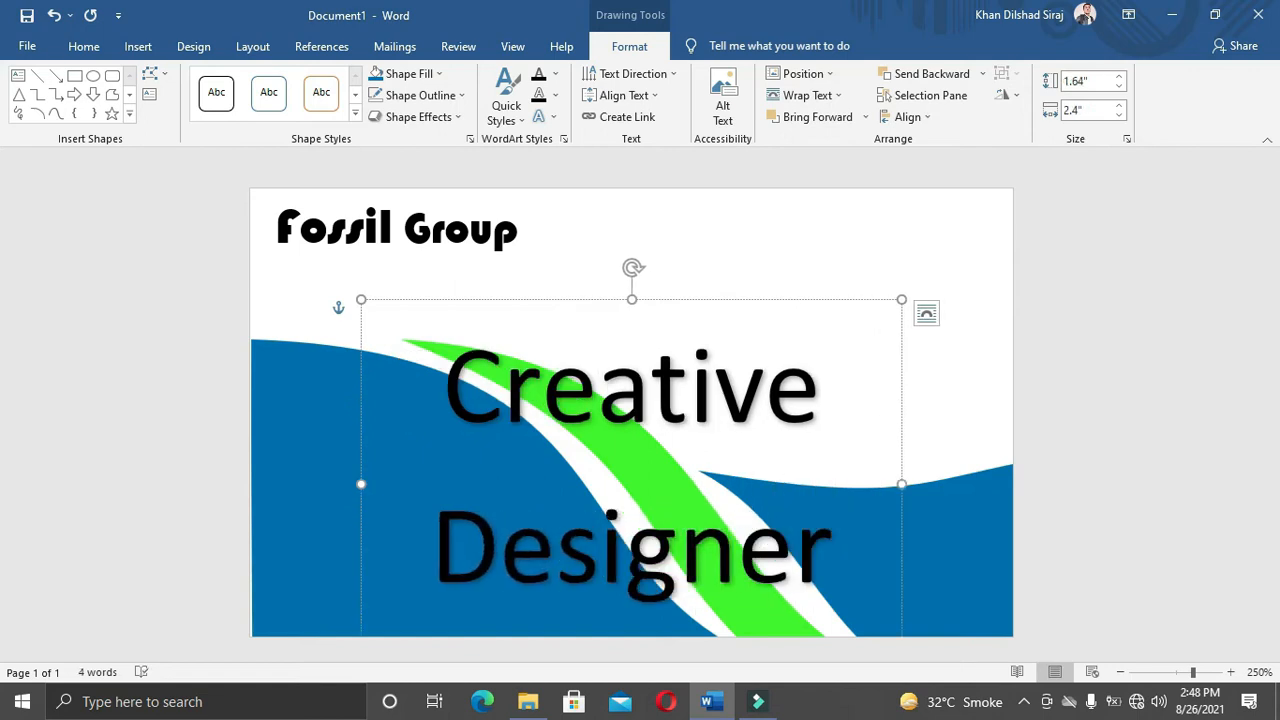
{"action": "type", "text": "..."}
Step: Clear the subtitle's formatting, apply No Spacing, colour it green and shrink it to 6 pt
{"action": "key", "text": "ctrl+a"}
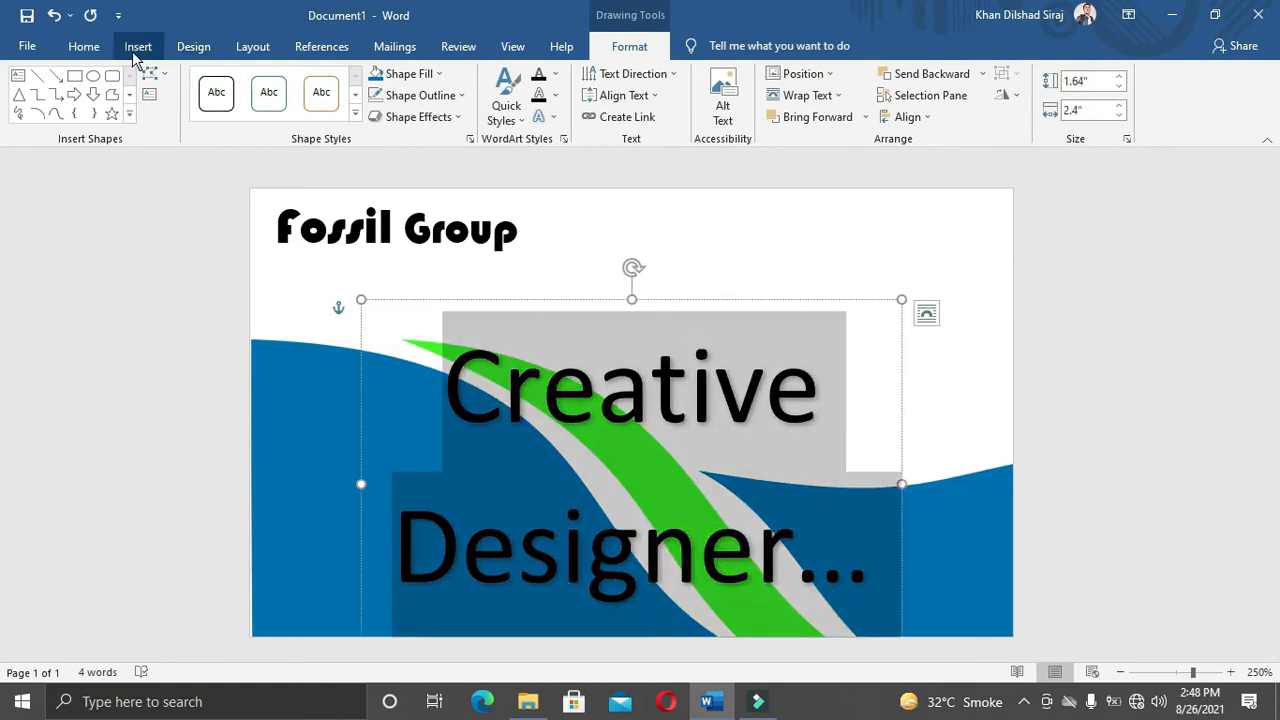
{"action": "left_click", "coordinate": [94, 50]}
{"action": "left_click", "coordinate": [415, 88]}
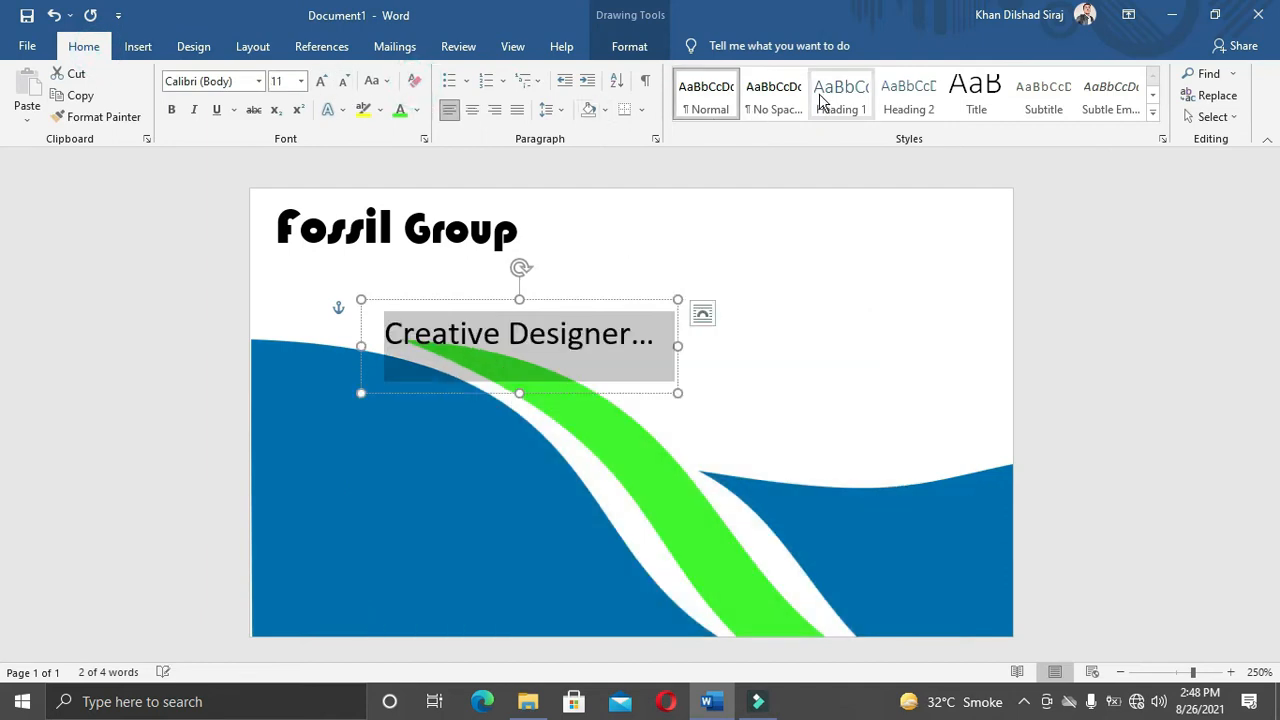
{"action": "left_click", "coordinate": [773, 95]}
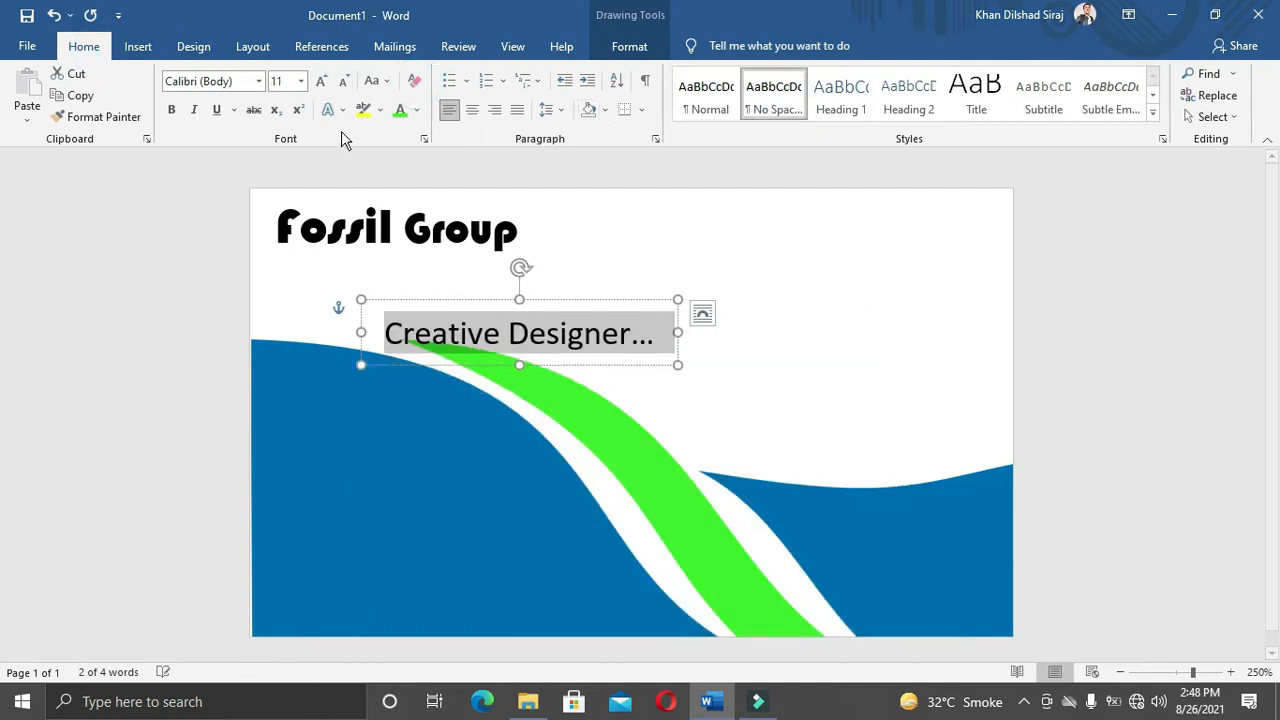
{"action": "left_click", "coordinate": [418, 111]}
{"action": "left_click", "coordinate": [399, 317]}
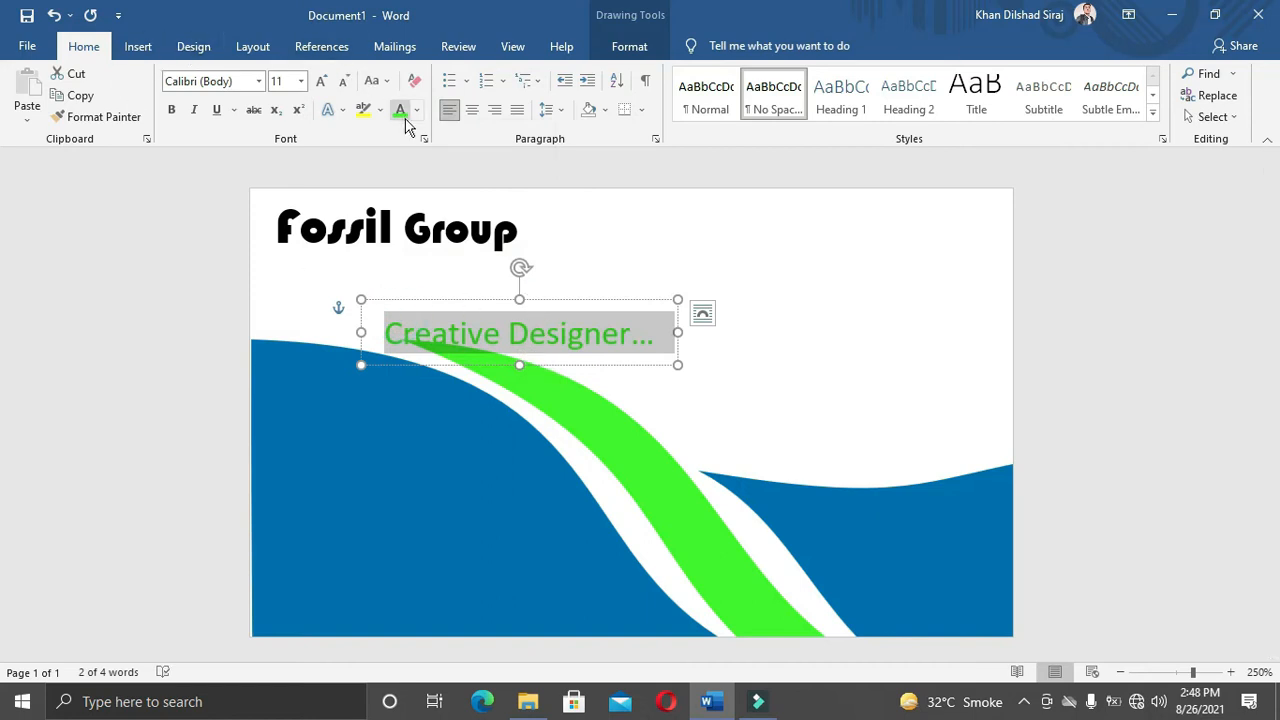
{"action": "left_click", "coordinate": [343, 82]}
{"action": "left_click", "coordinate": [343, 82]}
{"action": "left_click", "coordinate": [343, 82]}
{"action": "left_click", "coordinate": [343, 82]}
{"action": "left_click", "coordinate": [343, 82]}
Step: Move the subtitle up beneath the Fossil Group title
{"action": "left_click_drag", "start_coordinate": [463, 309], "coordinate": [429, 251]}
{"action": "left_click", "coordinate": [394, 228]}
{"action": "left_click", "coordinate": [487, 257]}
{"action": "left_click", "coordinate": [491, 216]}
{"action": "left_click", "coordinate": [507, 237]}
{"action": "left_click", "coordinate": [517, 265]}
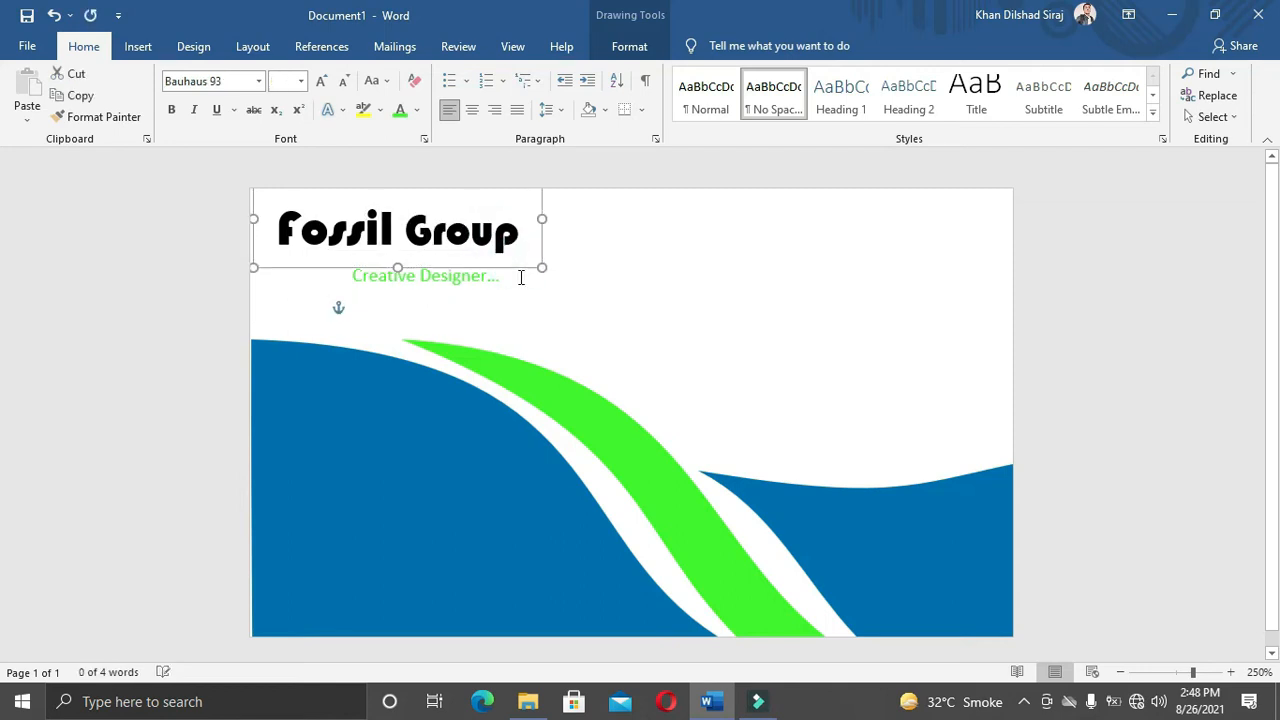
Step: Lower the Fossil Group title slightly and shift the subtitle left and down
{"action": "left_click_drag", "start_coordinate": [507, 267], "coordinate": [508, 278]}
{"action": "left_click", "coordinate": [497, 239]}
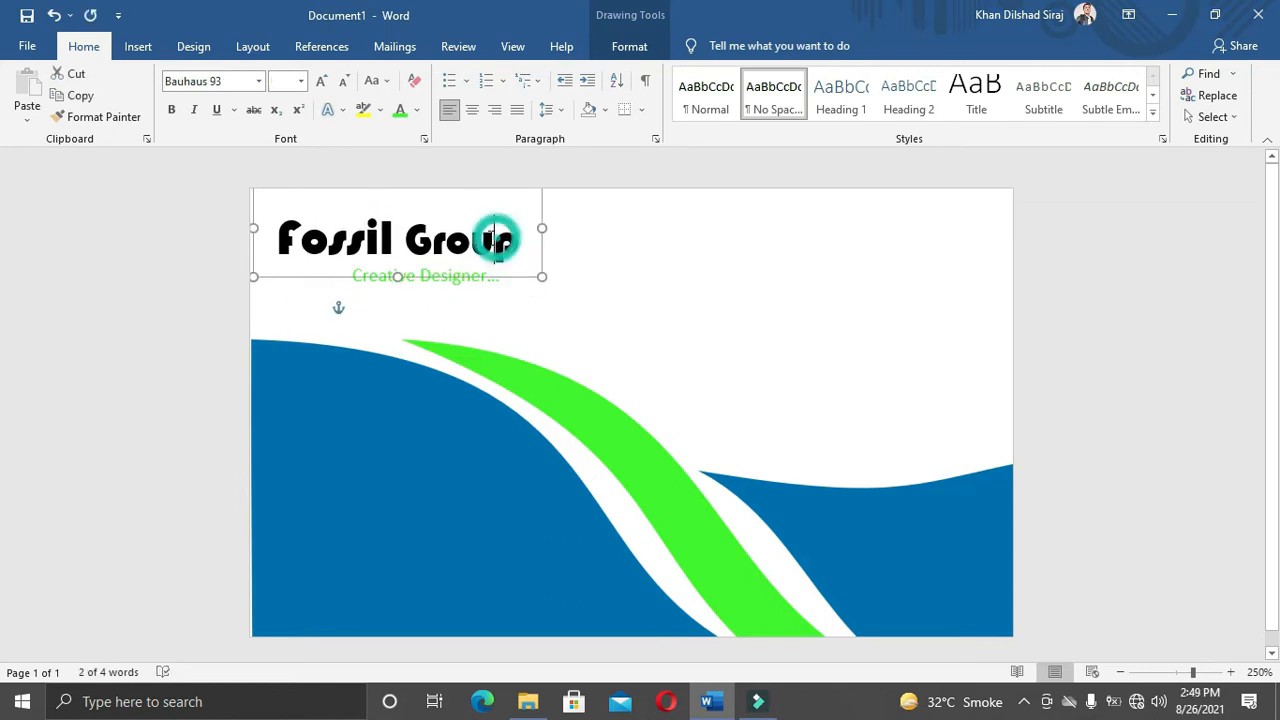
{"action": "left_click", "coordinate": [529, 272]}
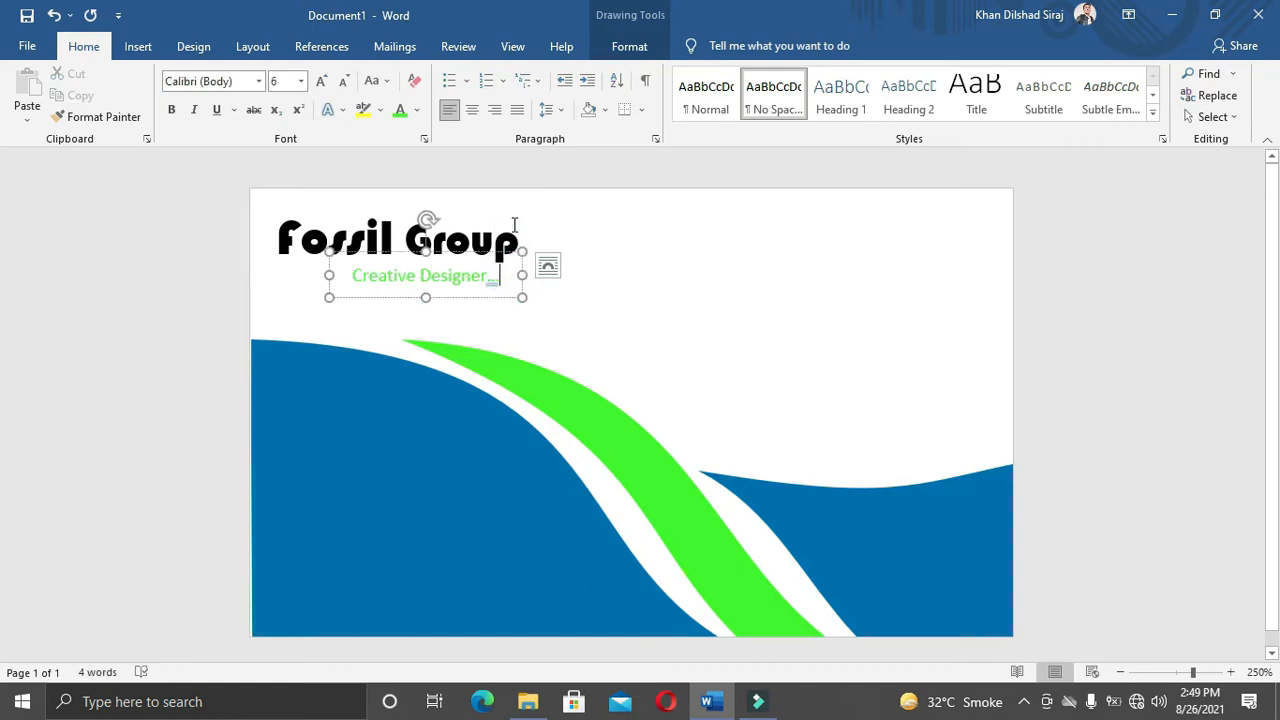
{"action": "left_click", "coordinate": [514, 224]}
{"action": "left_click", "coordinate": [672, 232]}
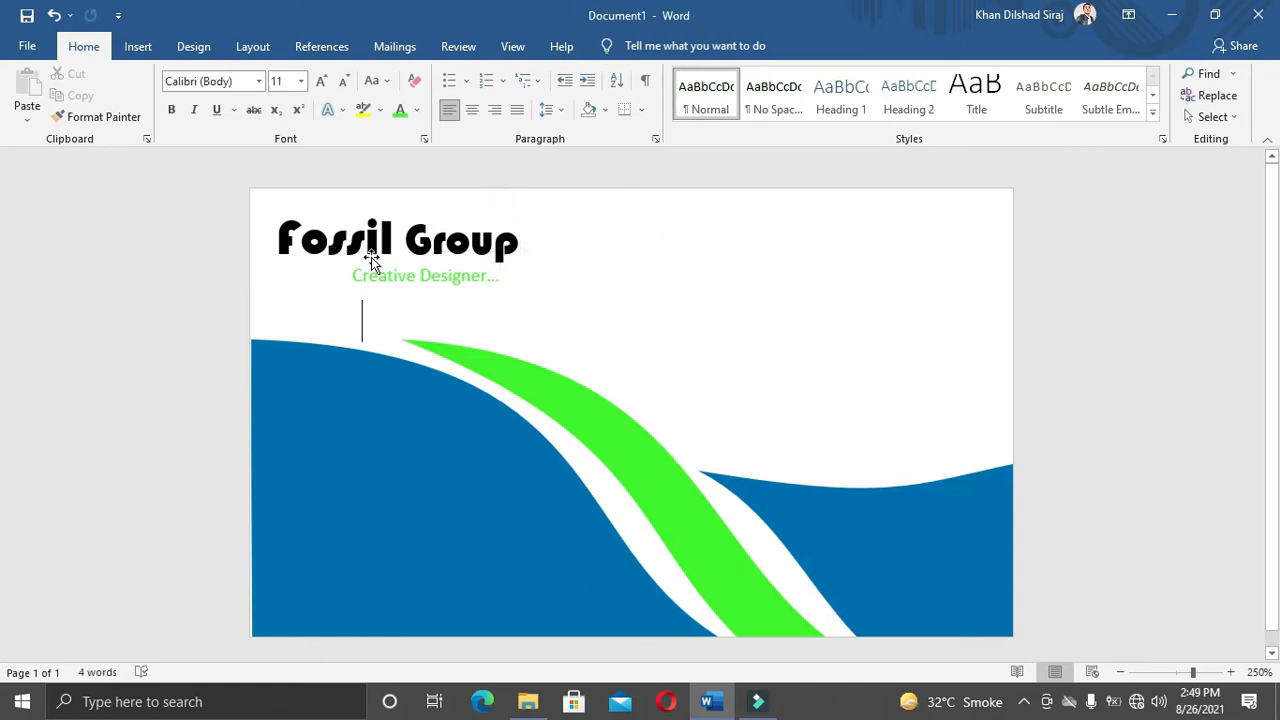
{"action": "left_click", "coordinate": [421, 280]}
{"action": "left_click_drag", "start_coordinate": [450, 297], "coordinate": [446, 315]}
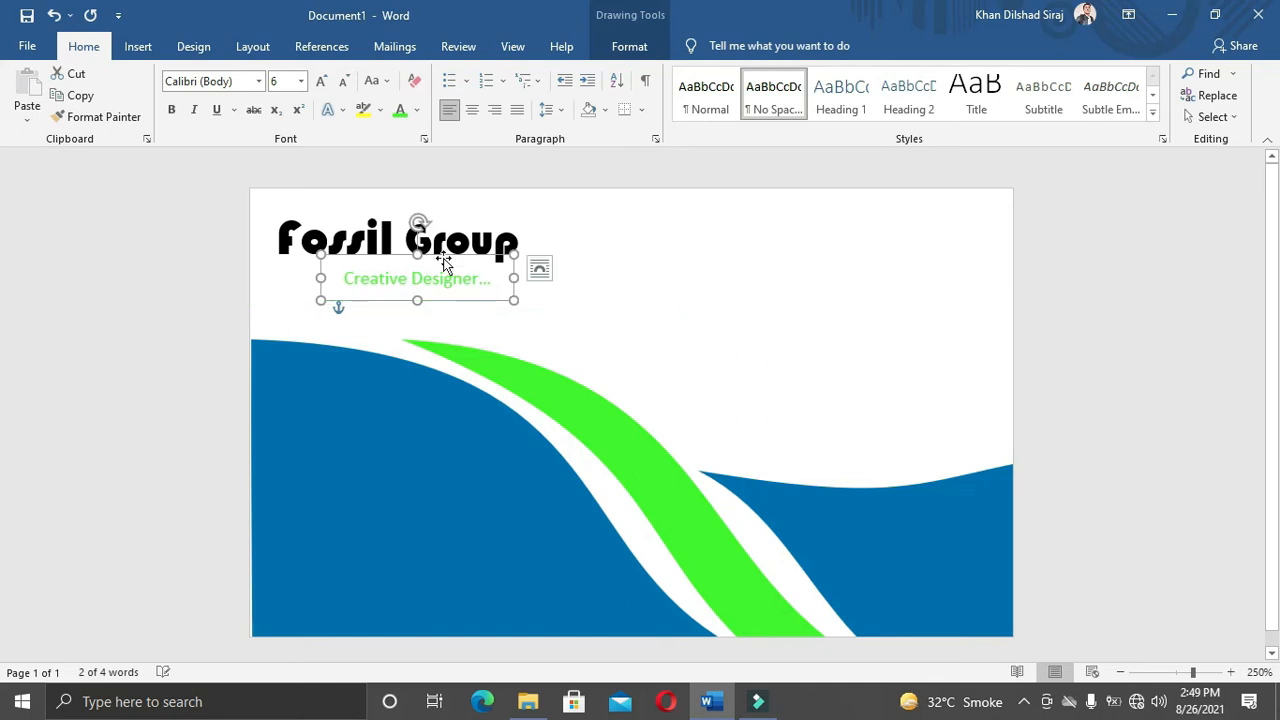
Step: Nudge the title and subtitle again so the tagline sits centred beneath the title
{"action": "left_click", "coordinate": [462, 226]}
{"action": "left_click", "coordinate": [512, 266]}
{"action": "left_click", "coordinate": [497, 222]}
{"action": "left_click_drag", "start_coordinate": [538, 208], "coordinate": [530, 221]}
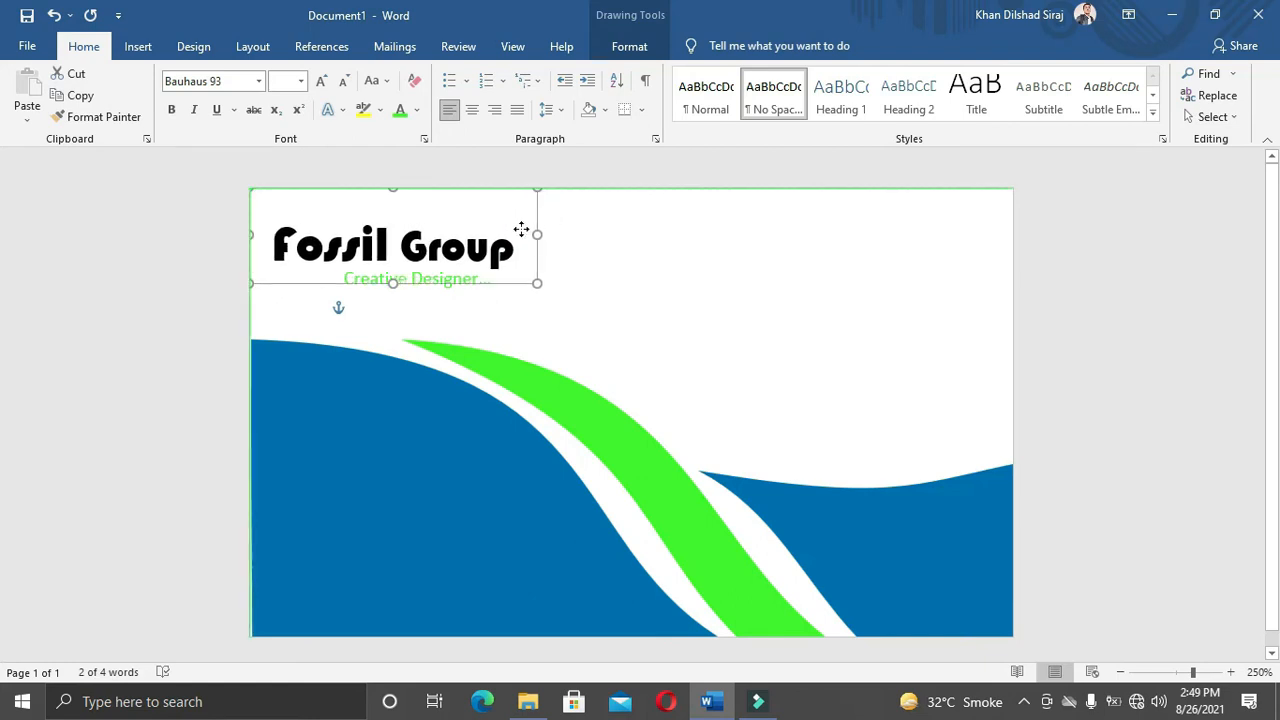
{"action": "left_click", "coordinate": [645, 320]}
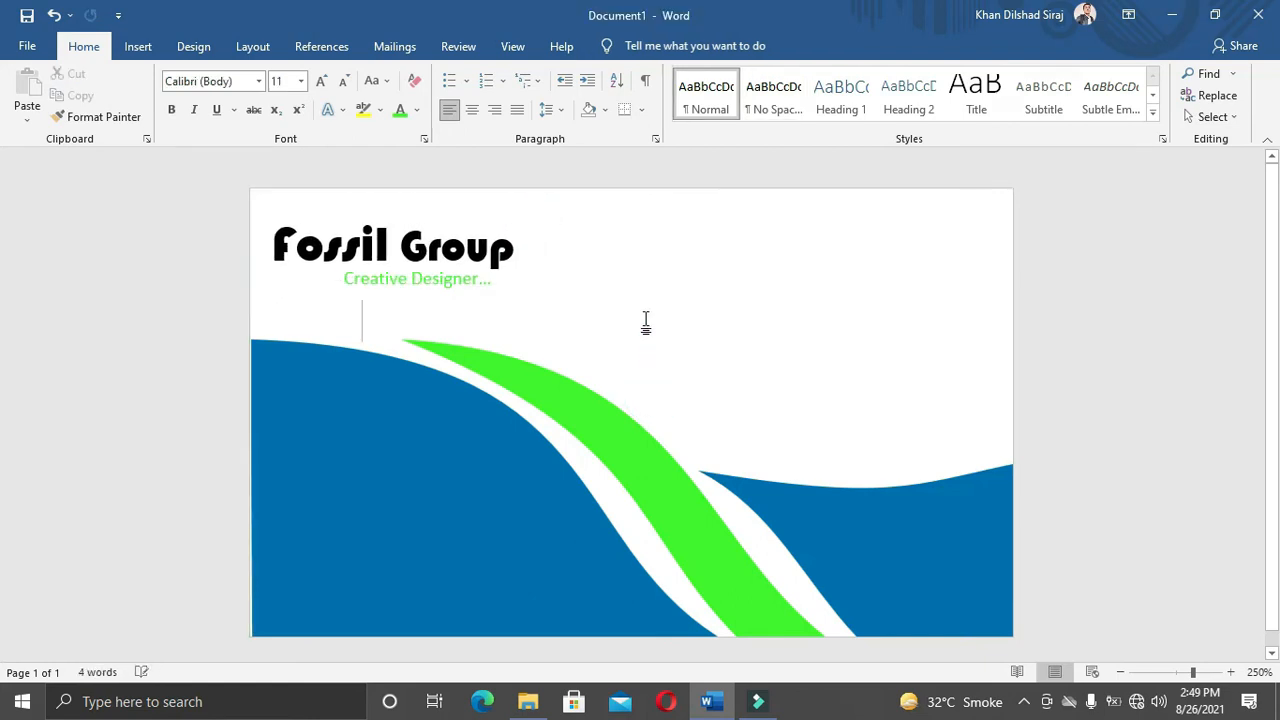
{"action": "left_click", "coordinate": [447, 275]}
{"action": "mouse_move", "coordinate": [390, 262]}
{"action": "left_mouse_down"}
{"action": "mouse_move", "coordinate": [403, 288]}
{"action": "mouse_move", "coordinate": [398, 275]}
{"action": "left_mouse_up"}
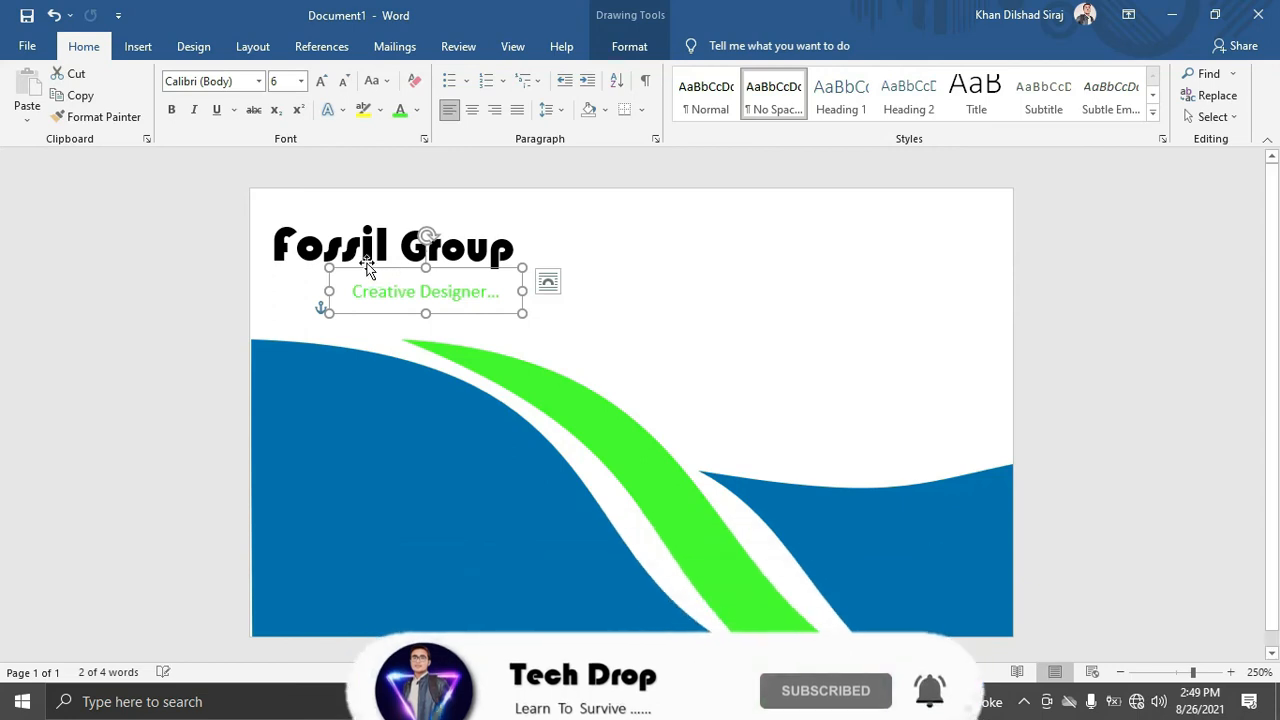
{"action": "left_click", "coordinate": [360, 248]}
{"action": "mouse_move", "coordinate": [517, 283]}
{"action": "left_mouse_down"}
{"action": "mouse_move", "coordinate": [494, 289]}
{"action": "mouse_move", "coordinate": [523, 288]}
{"action": "left_mouse_up"}
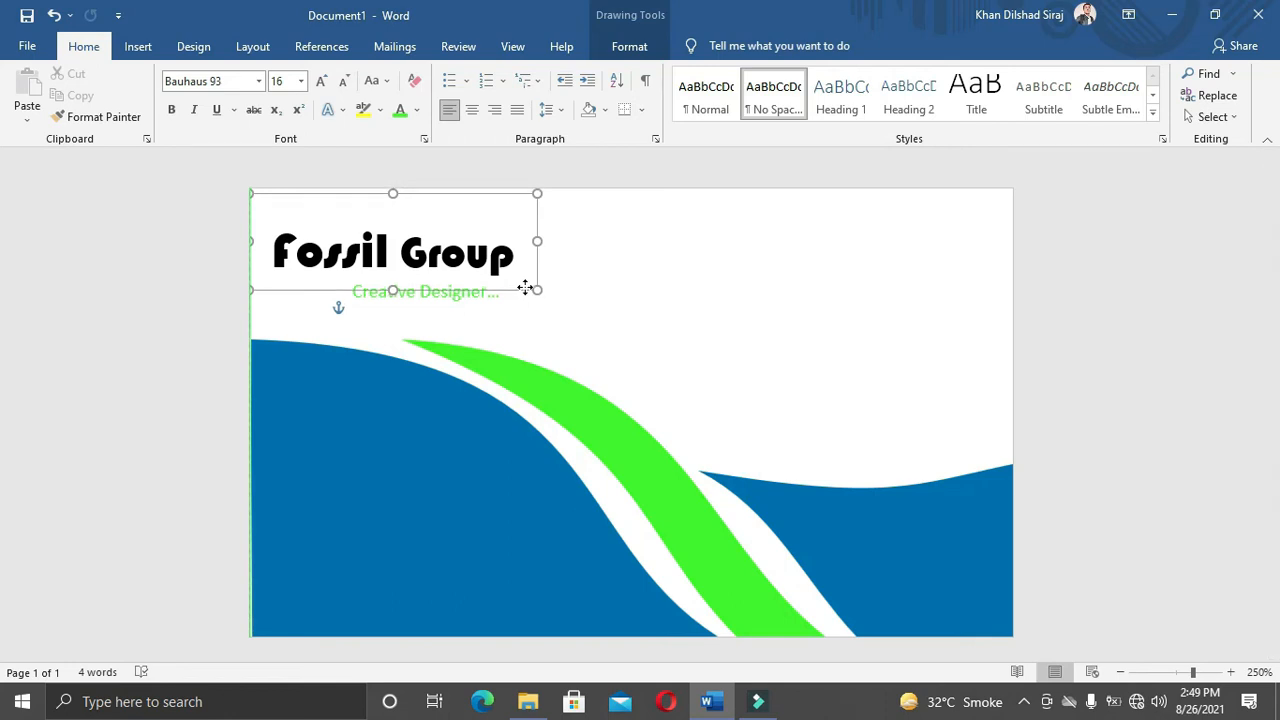
{"action": "left_click", "coordinate": [863, 265]}
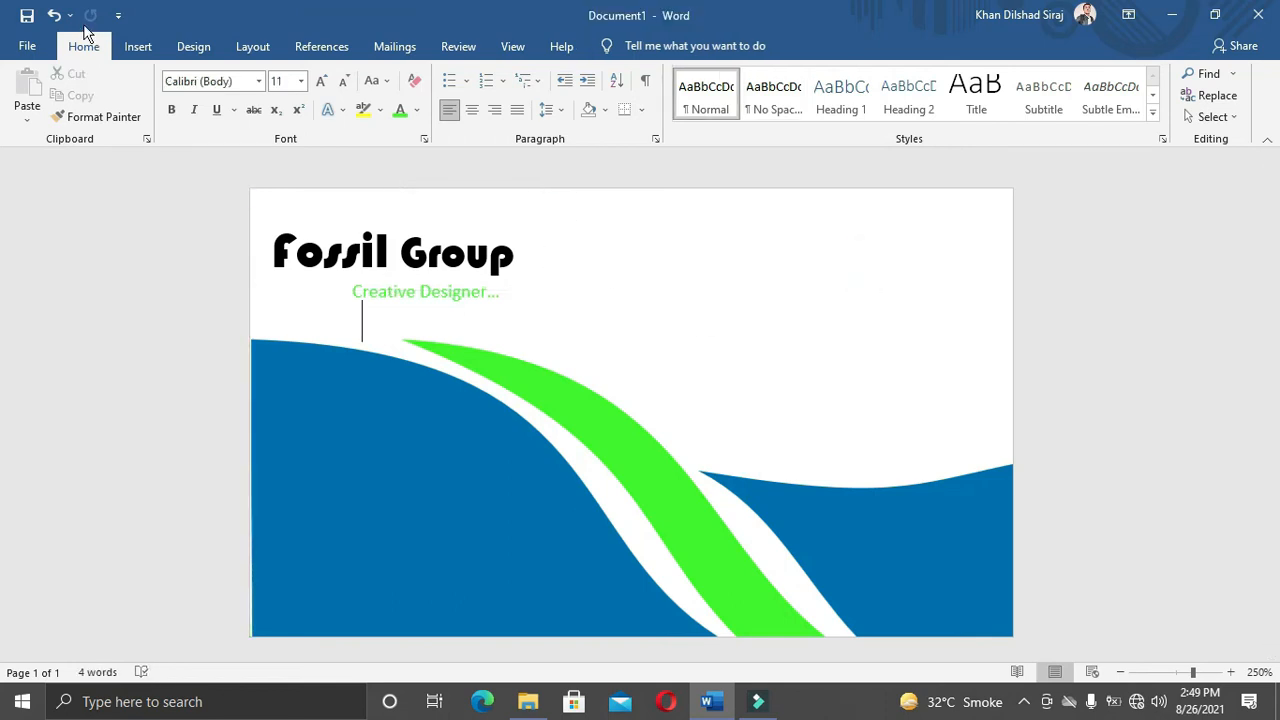
Step: Insert the FossilGroup logo template image from this computer
{"action": "left_click", "coordinate": [137, 46]}
{"action": "left_click", "coordinate": [191, 95]}
{"action": "left_click", "coordinate": [275, 167]}
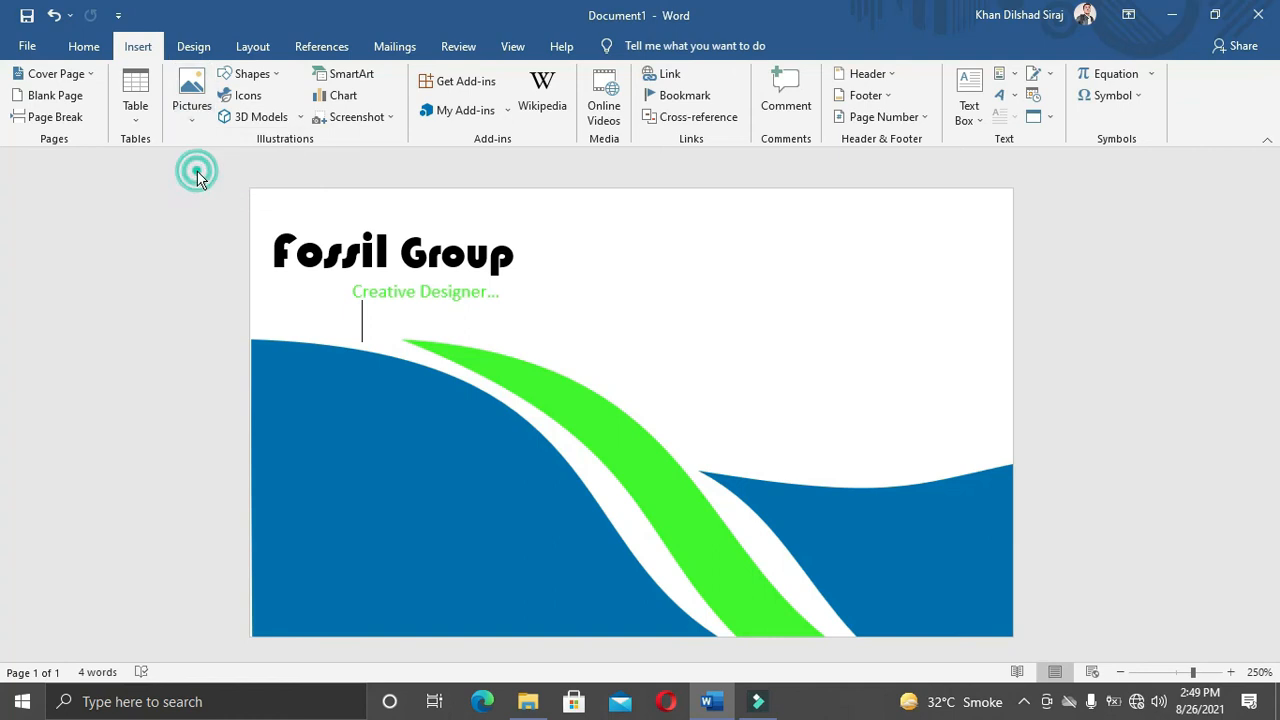
{"action": "scroll", "coordinate": [271, 269], "scroll_direction": "down", "scroll_amount": 5}
{"action": "scroll", "coordinate": [254, 271], "scroll_direction": "up", "scroll_amount": 3}
{"action": "scroll", "coordinate": [254, 271], "scroll_direction": "down", "scroll_amount": 3}
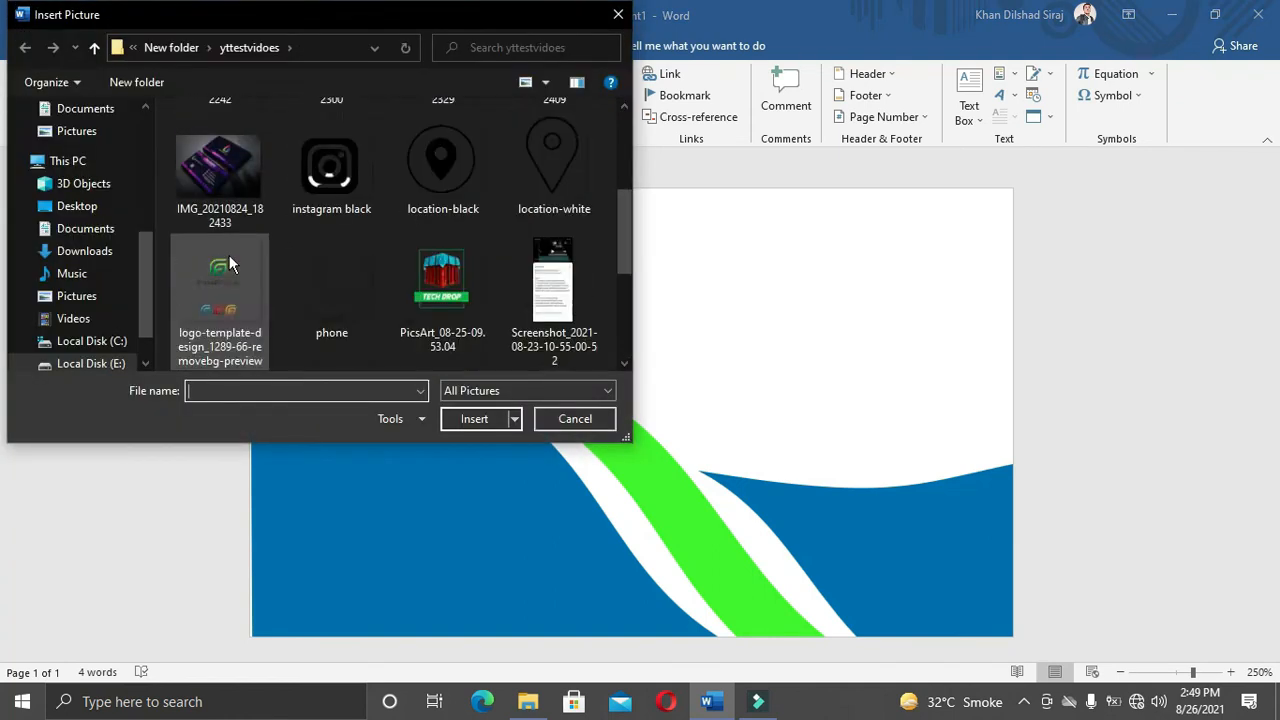
{"action": "left_click", "coordinate": [227, 159]}
{"action": "left_click", "coordinate": [452, 420]}
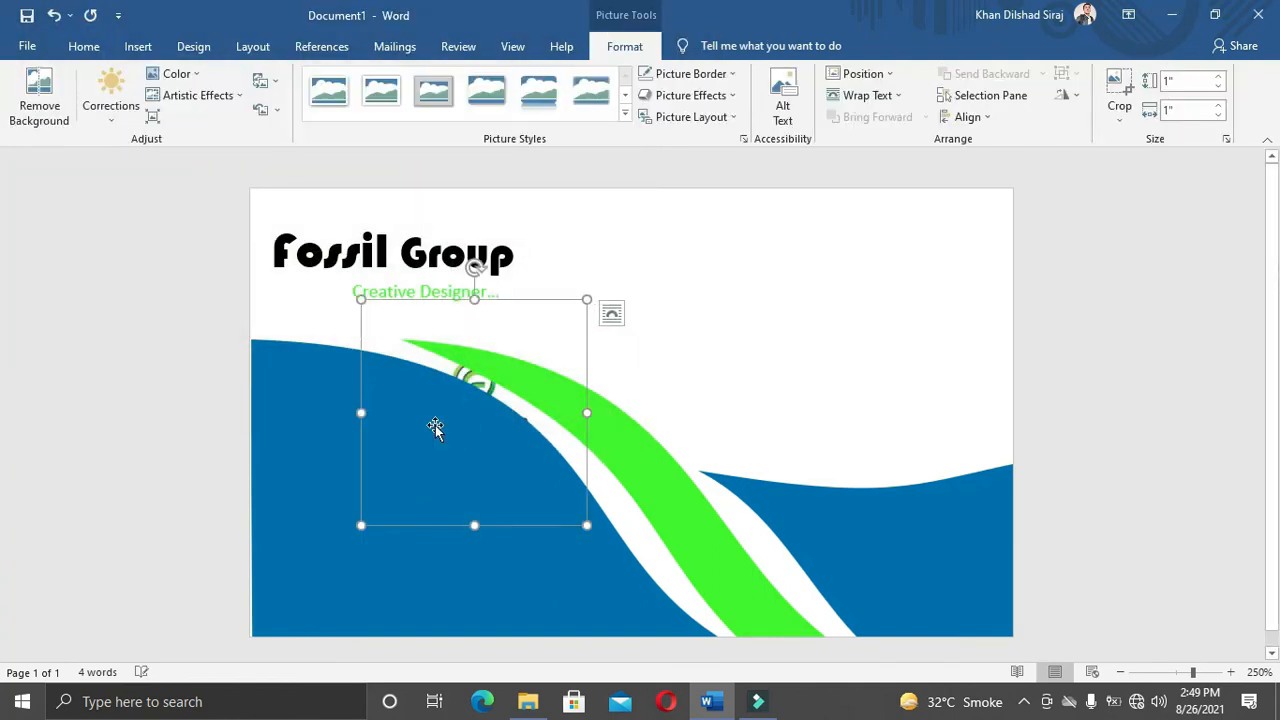
Step: Set the logo's text wrapping to In Front of Text
{"action": "right_click", "coordinate": [522, 320]}
{"action": "mouse_move", "coordinate": [612, 596]}
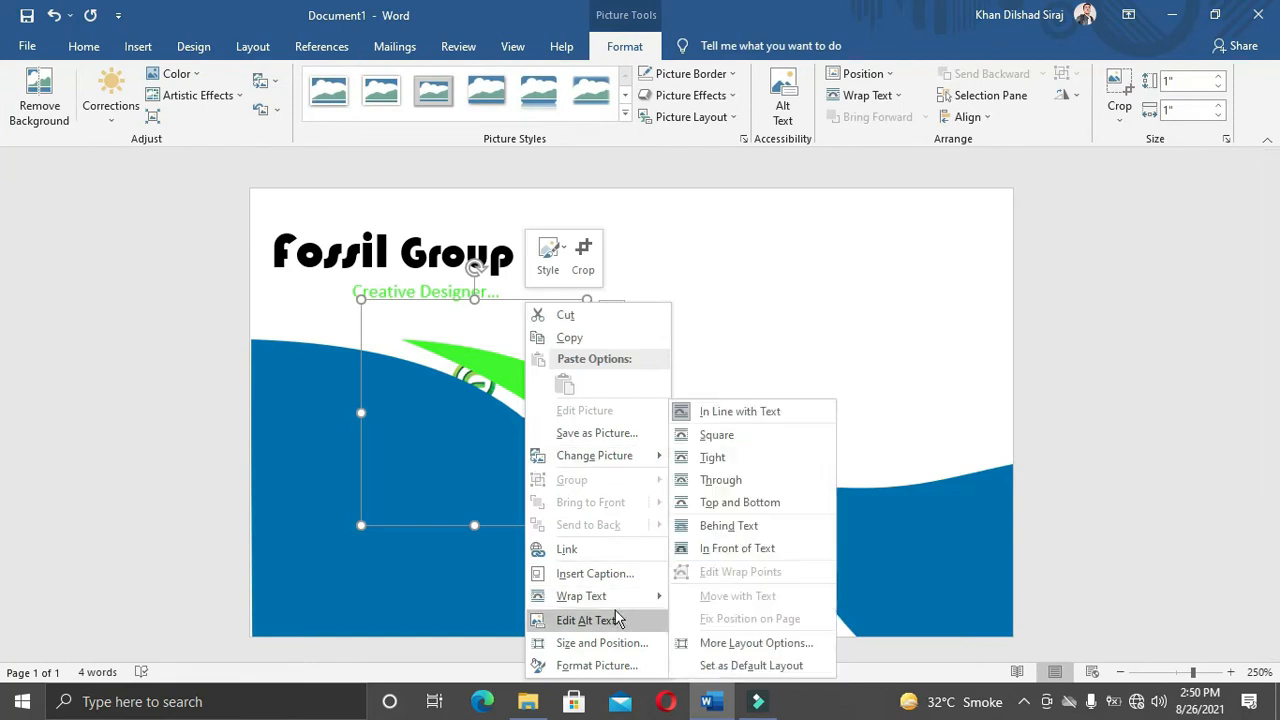
{"action": "left_click", "coordinate": [697, 553]}
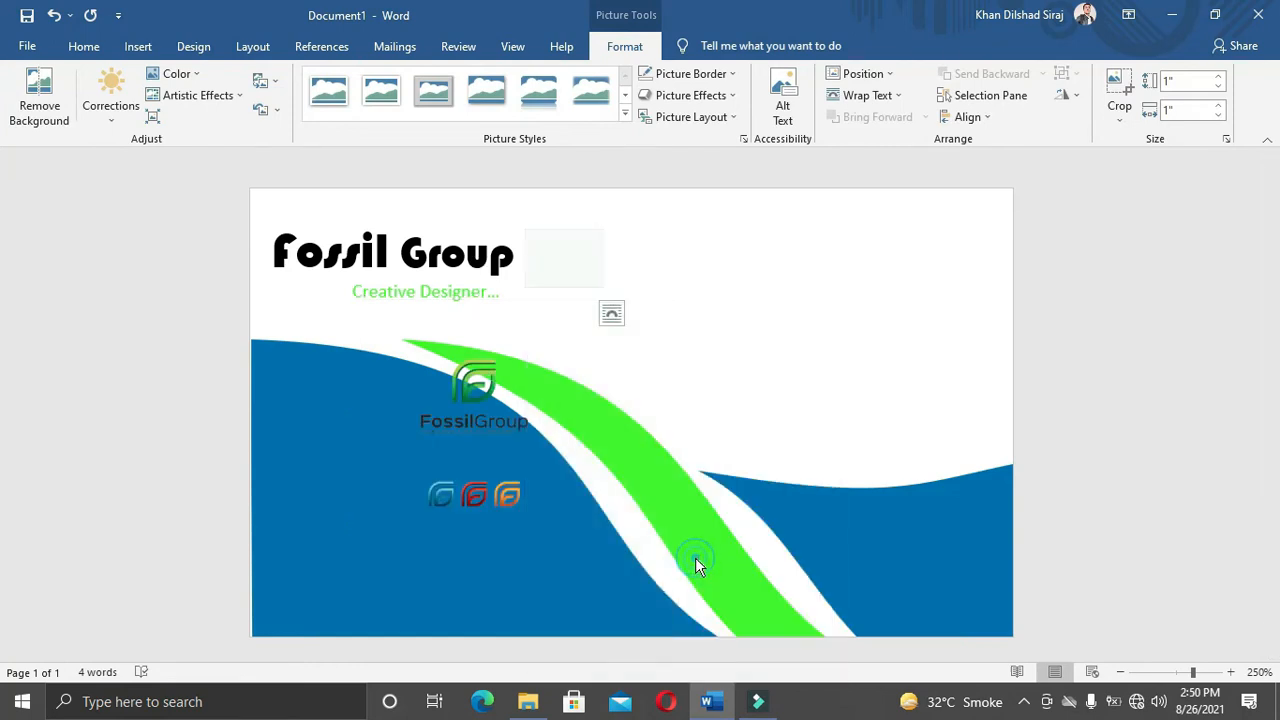
Step: Crop the logo, removing the lower row of icons and trimming its left, top and bottom edges
{"action": "right_click", "coordinate": [456, 430]}
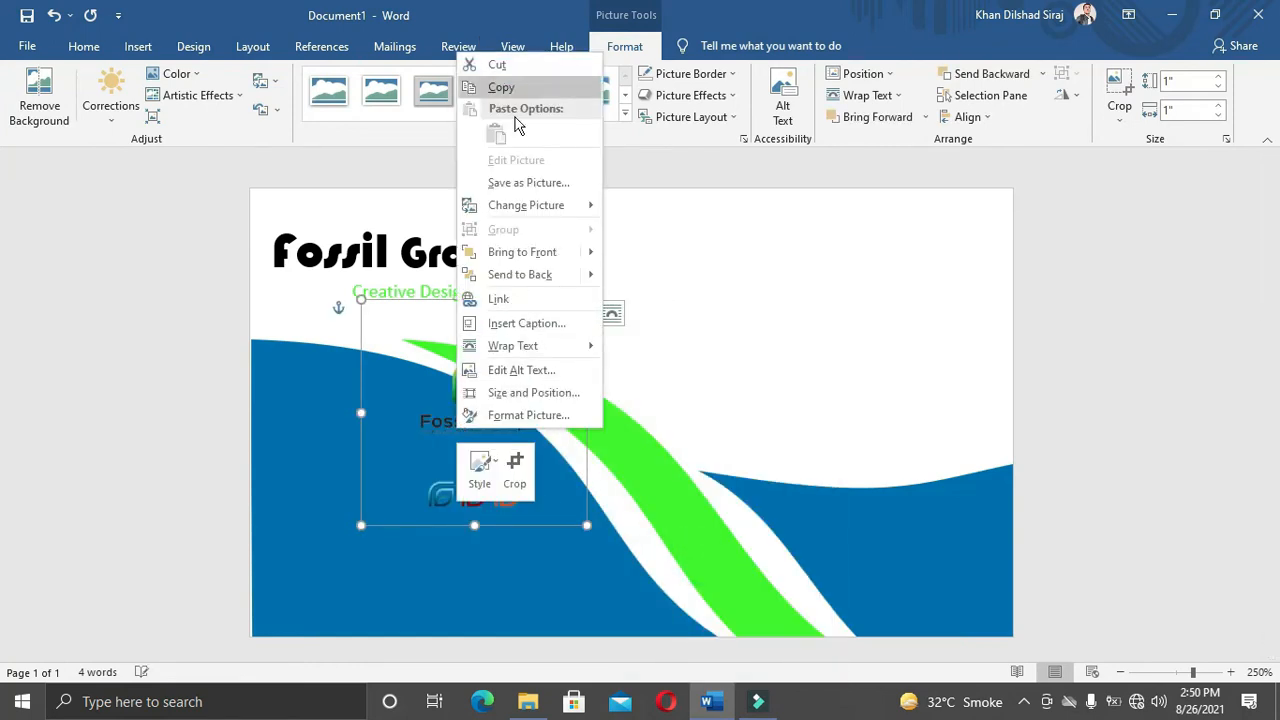
{"action": "left_click", "coordinate": [516, 475]}
{"action": "left_click_drag", "start_coordinate": [577, 515], "coordinate": [538, 457]}
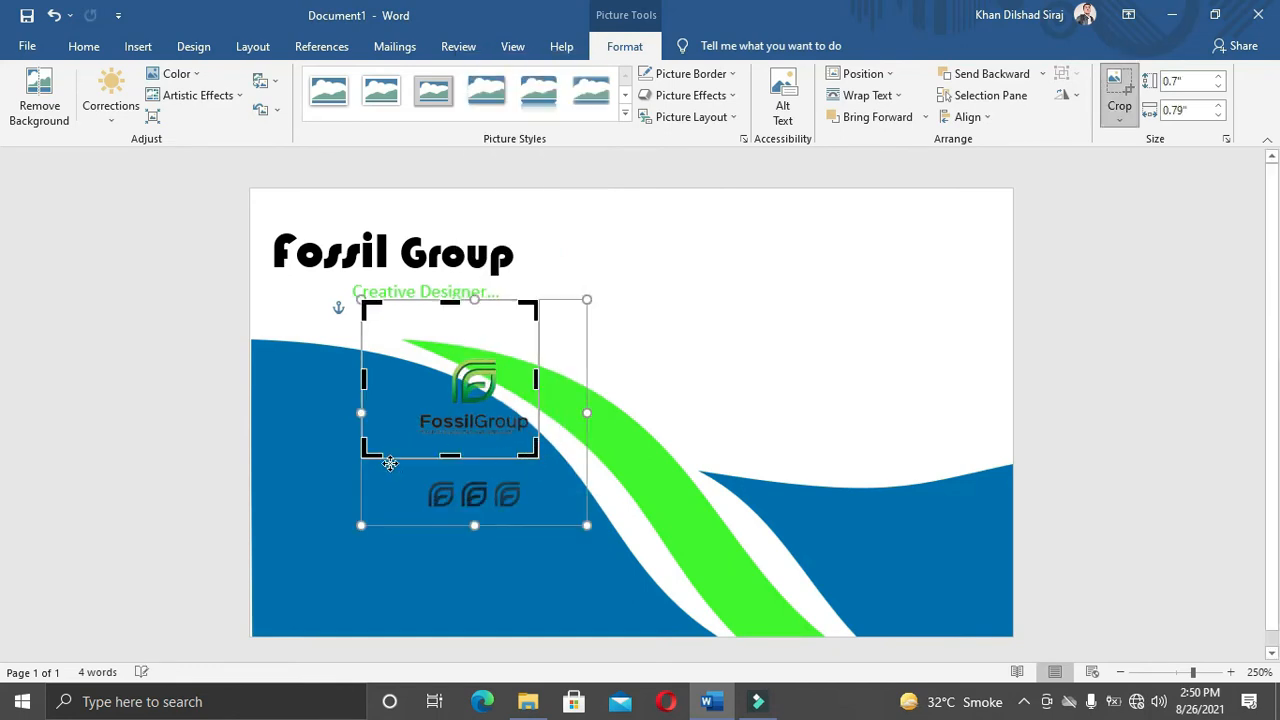
{"action": "left_click_drag", "start_coordinate": [370, 447], "coordinate": [412, 445]}
{"action": "left_click_drag", "start_coordinate": [418, 312], "coordinate": [417, 354]}
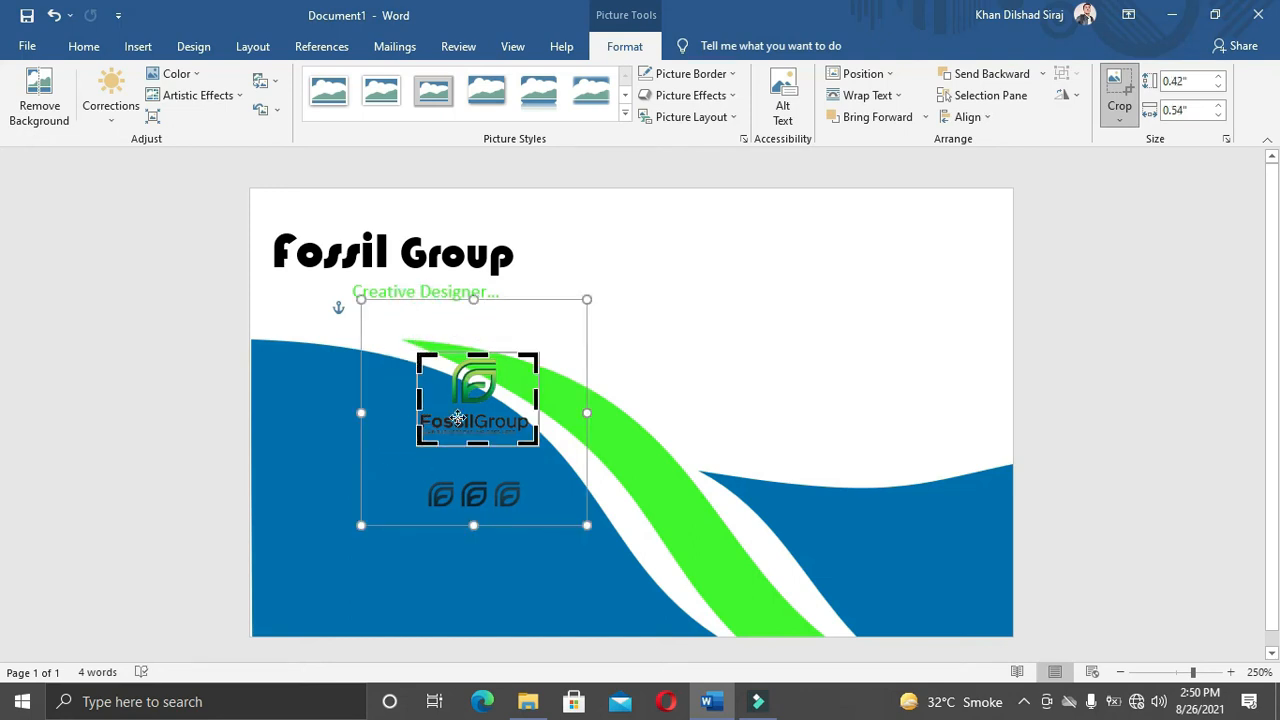
{"action": "left_click", "coordinate": [647, 330]}
{"action": "left_click", "coordinate": [489, 416]}
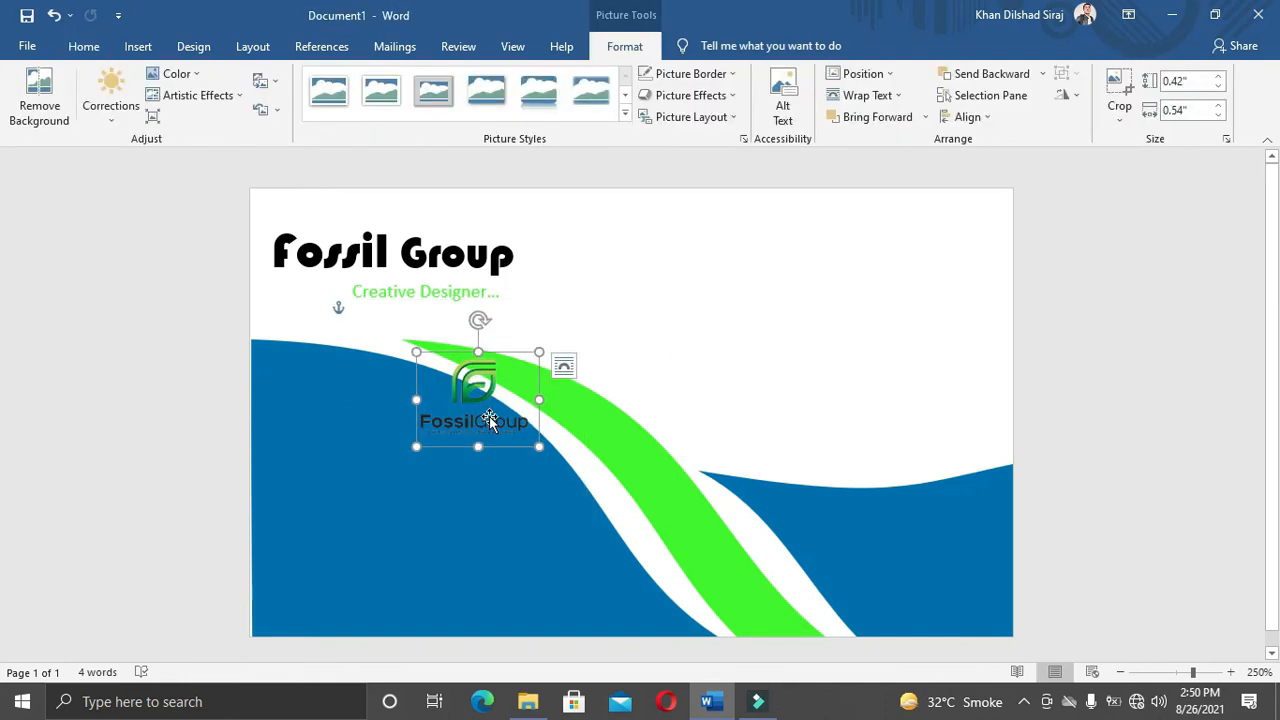
{"action": "right_click", "coordinate": [489, 418]}
{"action": "left_click", "coordinate": [540, 452]}
{"action": "left_click_drag", "start_coordinate": [537, 439], "coordinate": [541, 437]}
{"action": "left_click", "coordinate": [728, 361]}
Step: Move the logo to the card's top-right corner and enlarge it to about 0.61" × 0.86"
{"action": "left_click_drag", "start_coordinate": [459, 400], "coordinate": [824, 257]}
{"action": "left_click_drag", "start_coordinate": [903, 301], "coordinate": [933, 343]}
{"action": "mouse_move", "coordinate": [866, 278]}
{"action": "left_mouse_down"}
{"action": "mouse_move", "coordinate": [914, 279]}
{"action": "mouse_move", "coordinate": [873, 277]}
{"action": "left_mouse_up"}
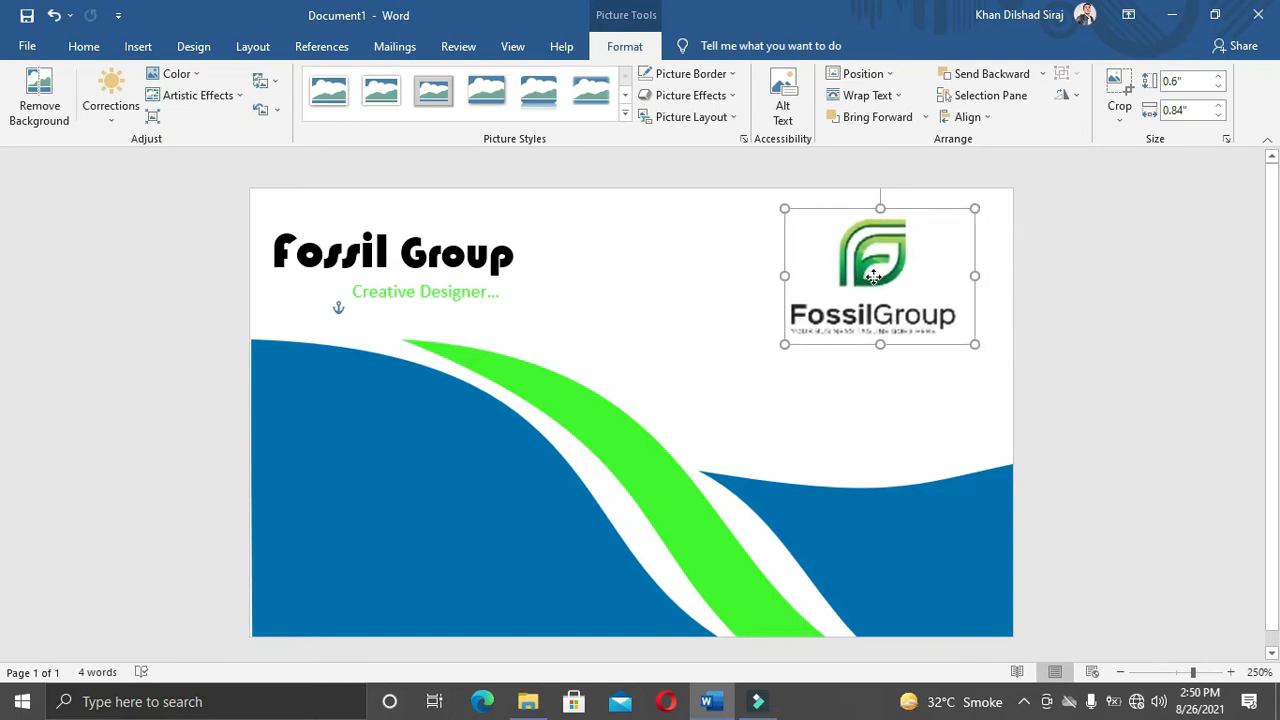
{"action": "left_click_drag", "start_coordinate": [976, 344], "coordinate": [980, 342]}
{"action": "left_click_drag", "start_coordinate": [881, 292], "coordinate": [898, 285]}
{"action": "left_click", "coordinate": [865, 399]}
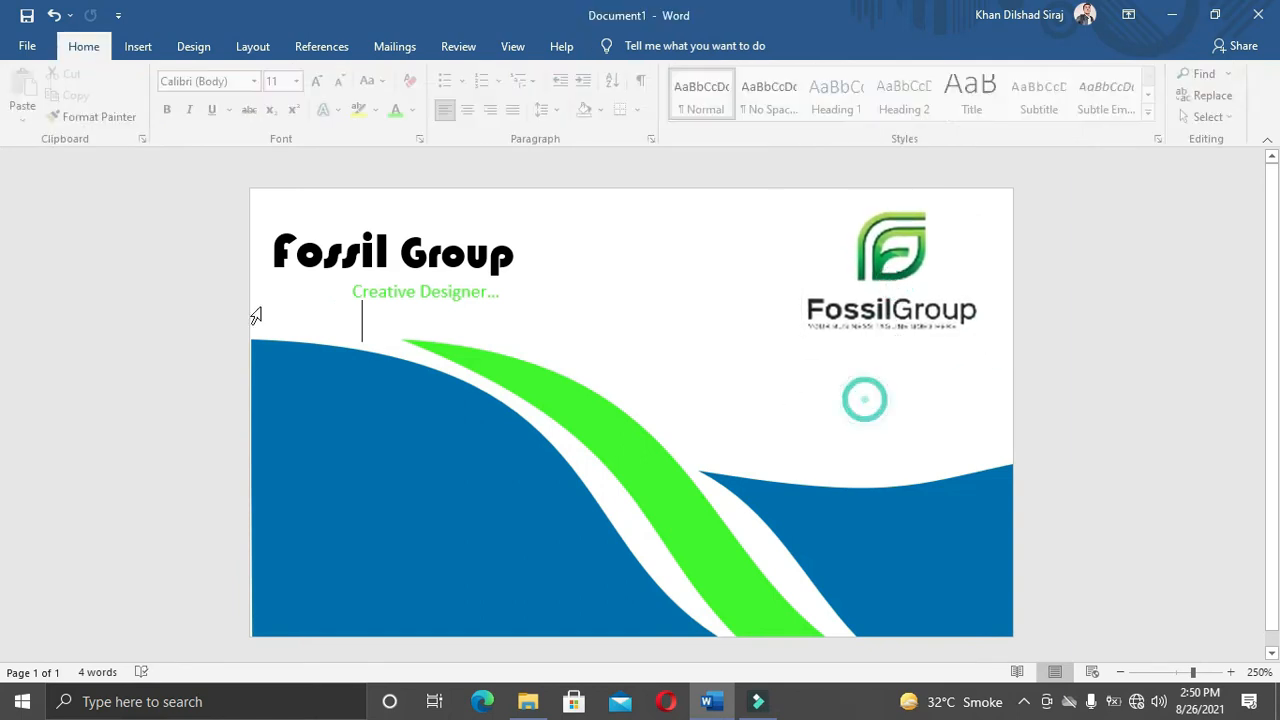
{"action": "left_click", "coordinate": [891, 251]}
Step: Insert the websiteQRCode_noFrame picture from this computer
{"action": "left_click", "coordinate": [740, 284]}
{"action": "left_click", "coordinate": [138, 46]}
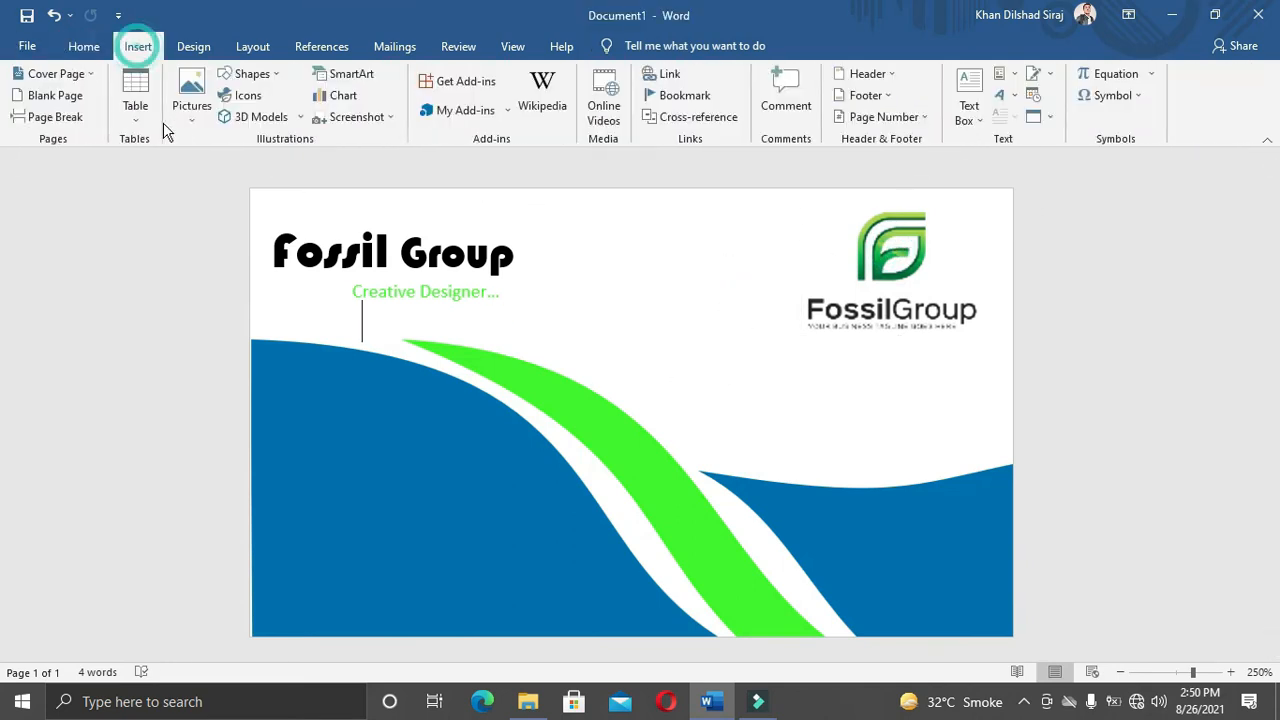
{"action": "left_click", "coordinate": [191, 105]}
{"action": "left_click", "coordinate": [211, 173]}
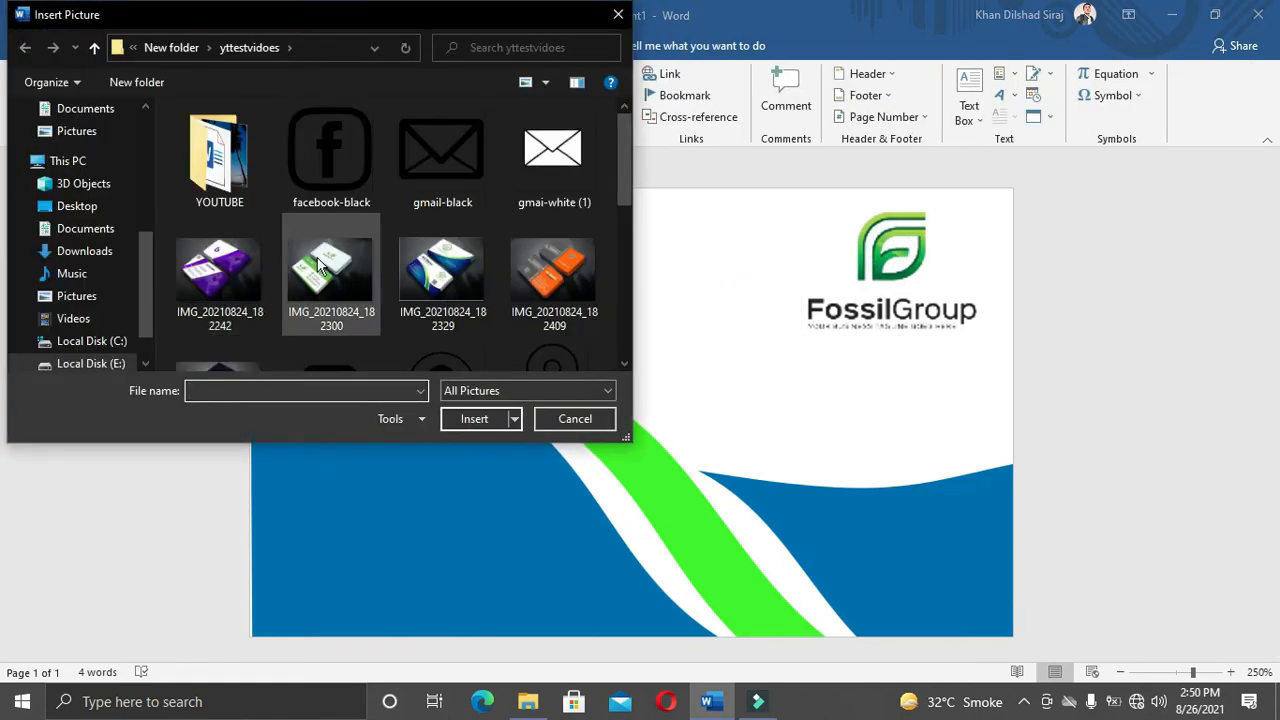
{"action": "scroll", "coordinate": [240, 230], "scroll_direction": "down", "scroll_amount": 2}
{"action": "scroll", "coordinate": [372, 240], "scroll_direction": "up", "scroll_amount": 2}
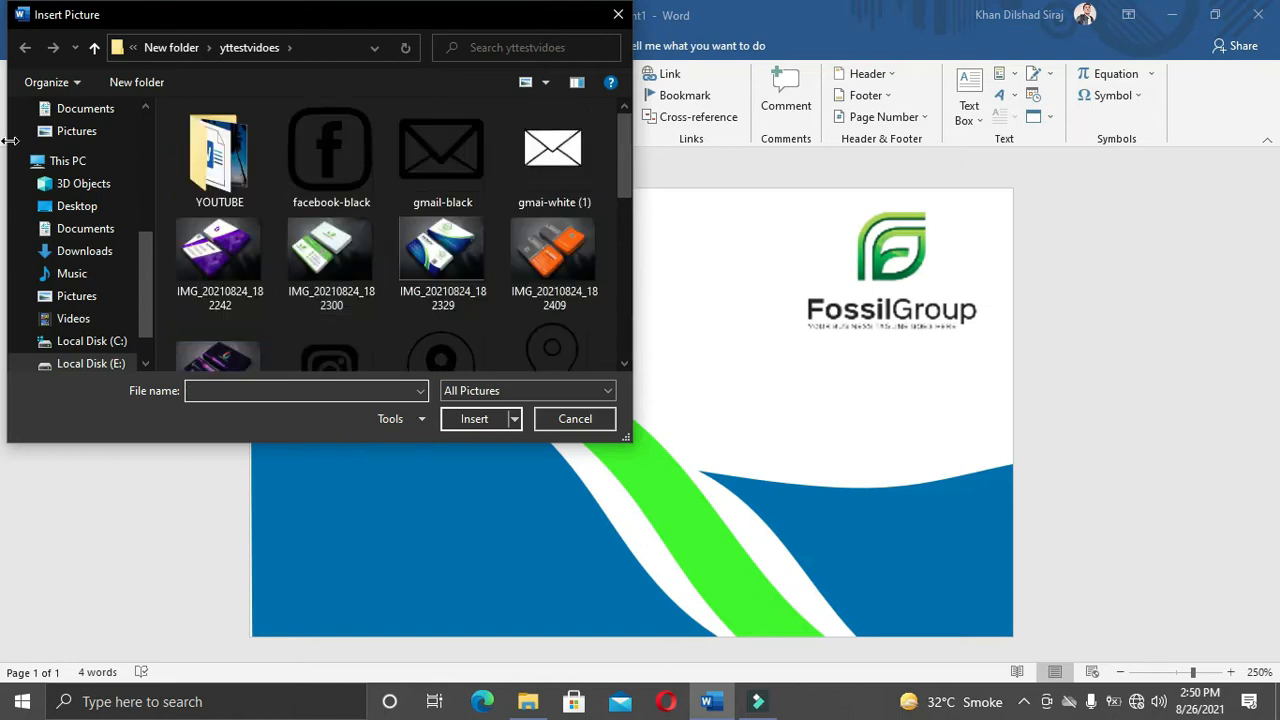
{"action": "scroll", "coordinate": [70, 206], "scroll_direction": "up", "scroll_amount": 1}
{"action": "scroll", "coordinate": [385, 214], "scroll_direction": "down", "scroll_amount": 5}
{"action": "left_click", "coordinate": [441, 292]}
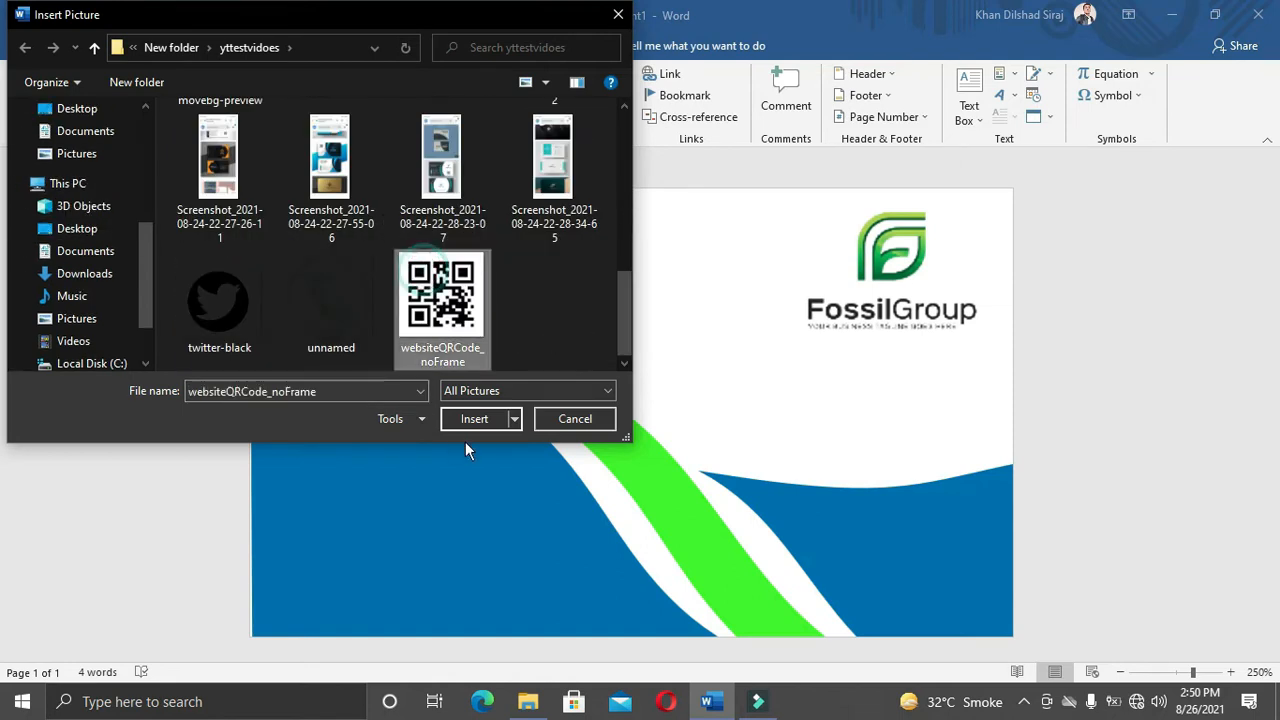
{"action": "left_click", "coordinate": [462, 391]}
{"action": "left_click", "coordinate": [466, 423]}
{"action": "left_click", "coordinate": [466, 426]}
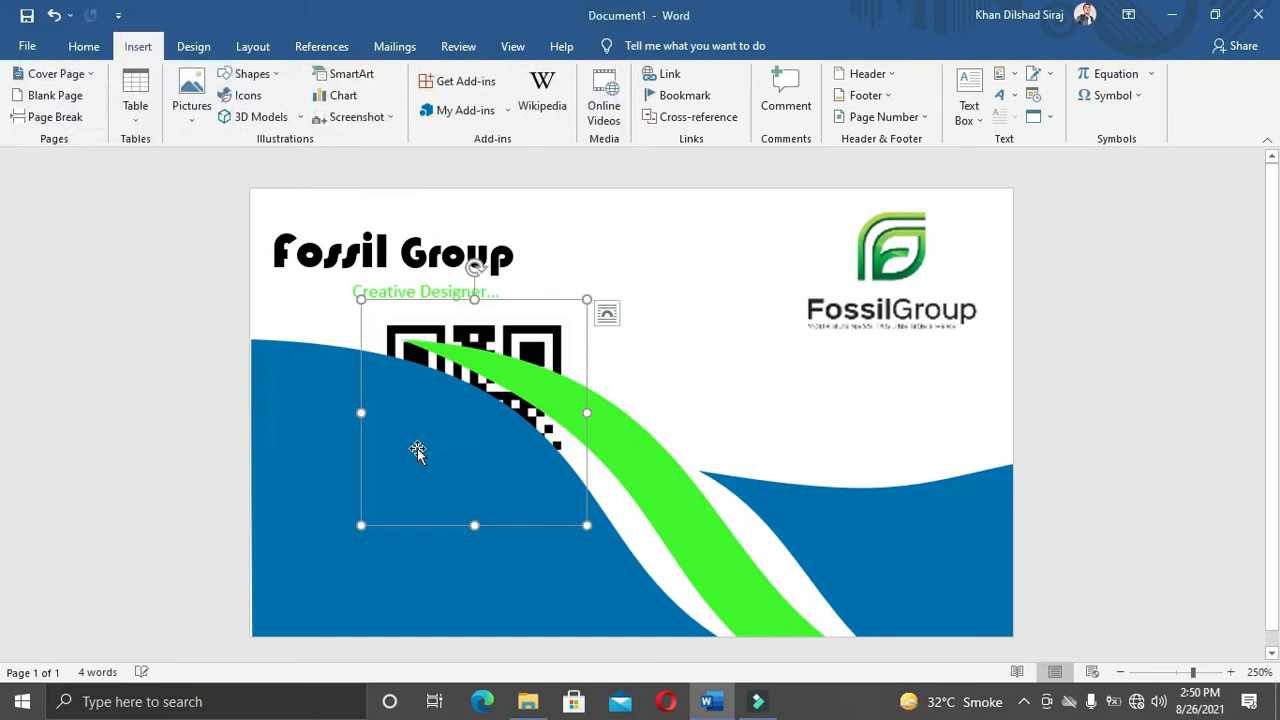
Step: Set the QR code's text wrapping to In Front of Text
{"action": "right_click", "coordinate": [538, 328]}
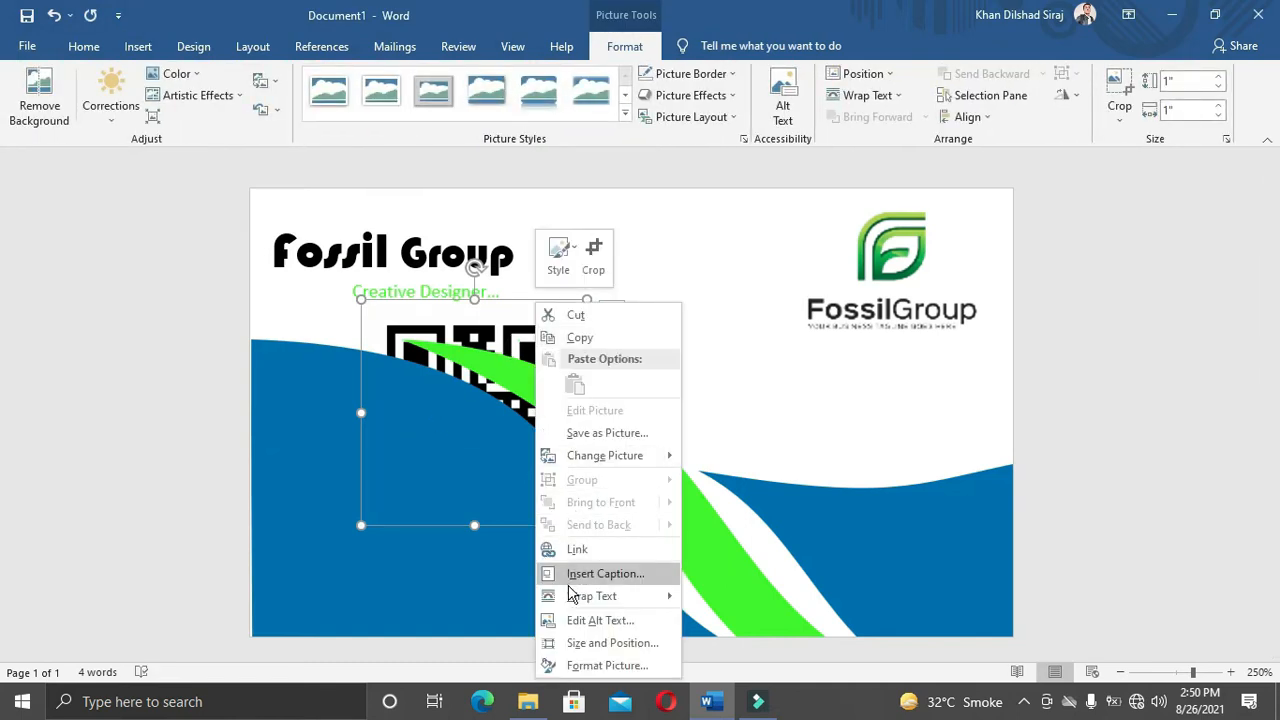
{"action": "mouse_move", "coordinate": [600, 596]}
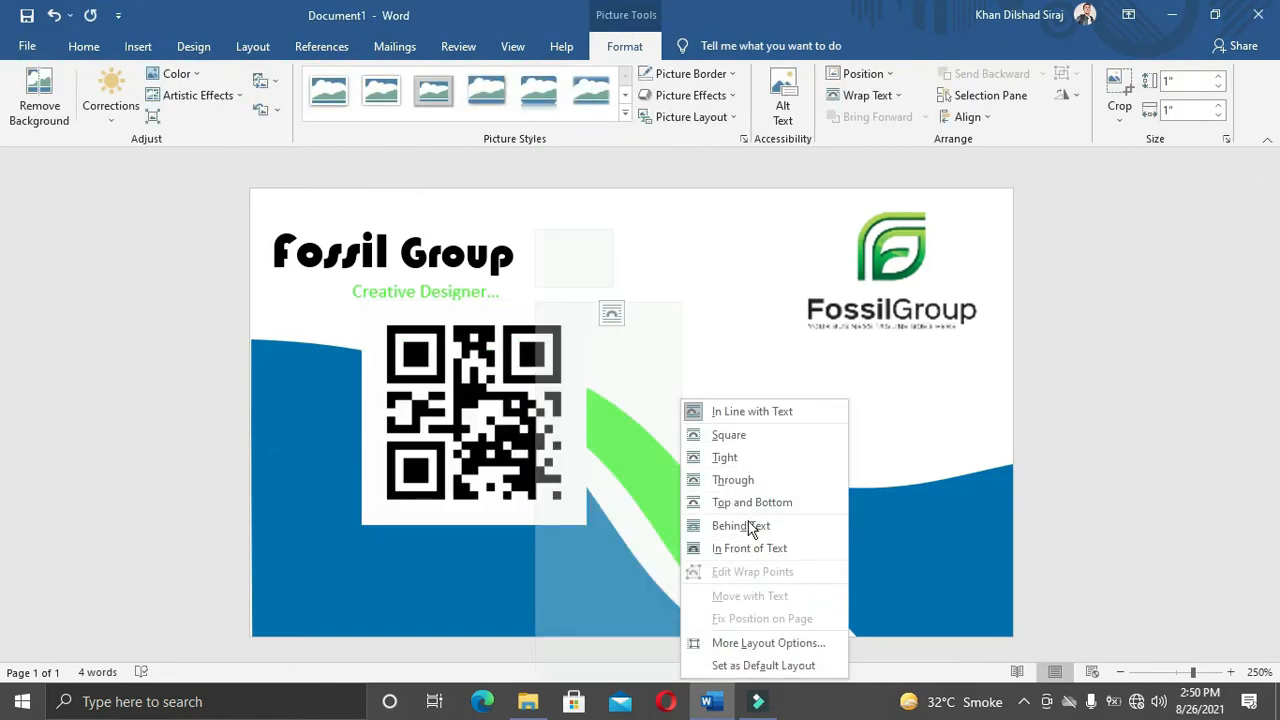
{"action": "left_click", "coordinate": [740, 547]}
Step: Crop the QR code, trimming its top, bottom, left and right edges
{"action": "right_click", "coordinate": [546, 452]}
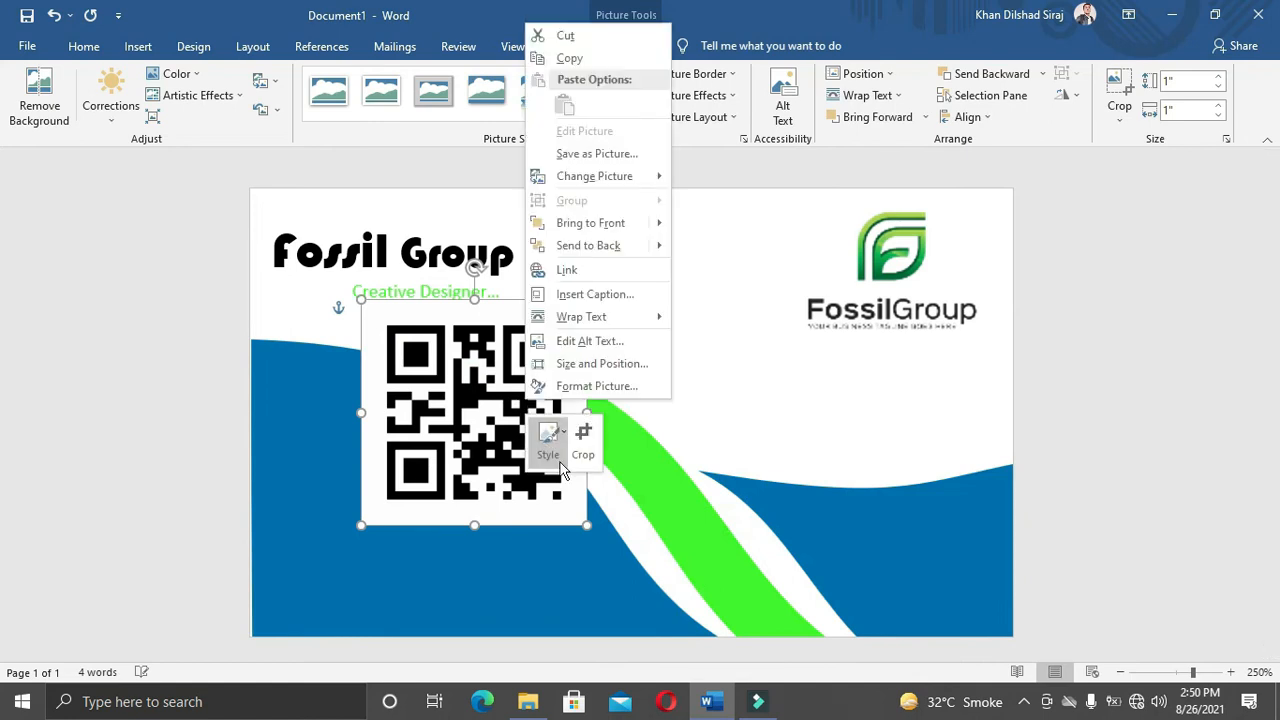
{"action": "left_click", "coordinate": [582, 432]}
{"action": "left_click_drag", "start_coordinate": [576, 518], "coordinate": [566, 510]}
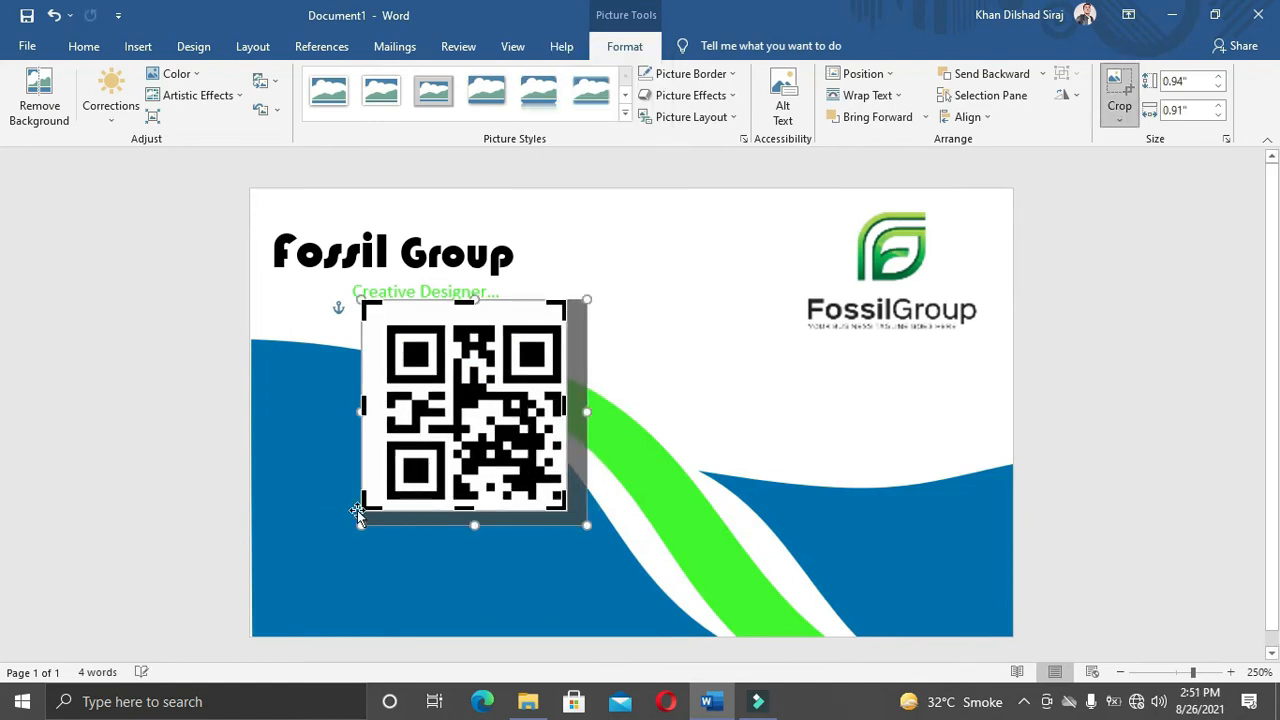
{"action": "left_click_drag", "start_coordinate": [364, 508], "coordinate": [380, 502]}
{"action": "left_click_drag", "start_coordinate": [384, 308], "coordinate": [385, 319]}
{"action": "left_click", "coordinate": [634, 275]}
Step: Shrink the QR code to 0.3" and place it under the FossilGroup logo, nudging the logo left
{"action": "left_click_drag", "start_coordinate": [528, 462], "coordinate": [800, 448]}
{"action": "left_click_drag", "start_coordinate": [838, 490], "coordinate": [733, 385]}
{"action": "left_click_drag", "start_coordinate": [694, 346], "coordinate": [858, 420]}
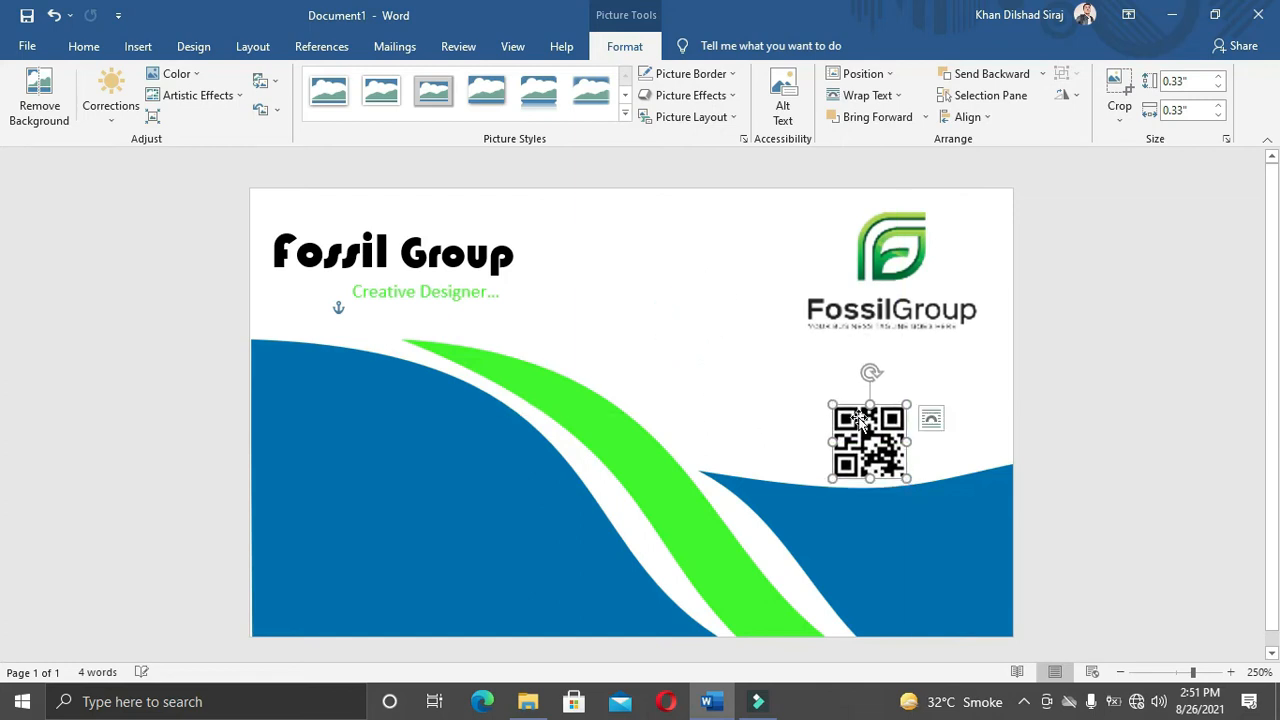
{"action": "left_click", "coordinate": [900, 285]}
{"action": "key", "text": "Left"}
{"action": "key", "text": "Left"}
{"action": "key", "text": "Left"}
{"action": "key", "text": "Left"}
{"action": "key", "text": "Left"}
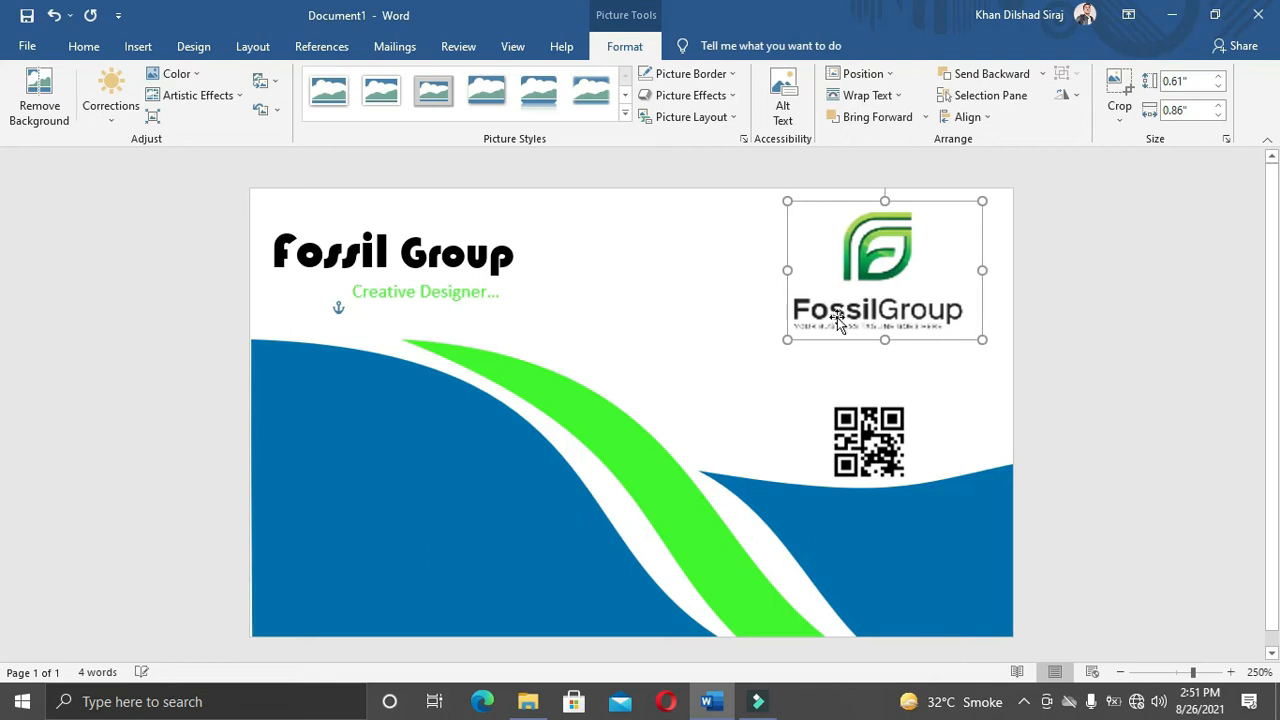
{"action": "left_click", "coordinate": [876, 448]}
{"action": "left_click_drag", "start_coordinate": [905, 473], "coordinate": [883, 460]}
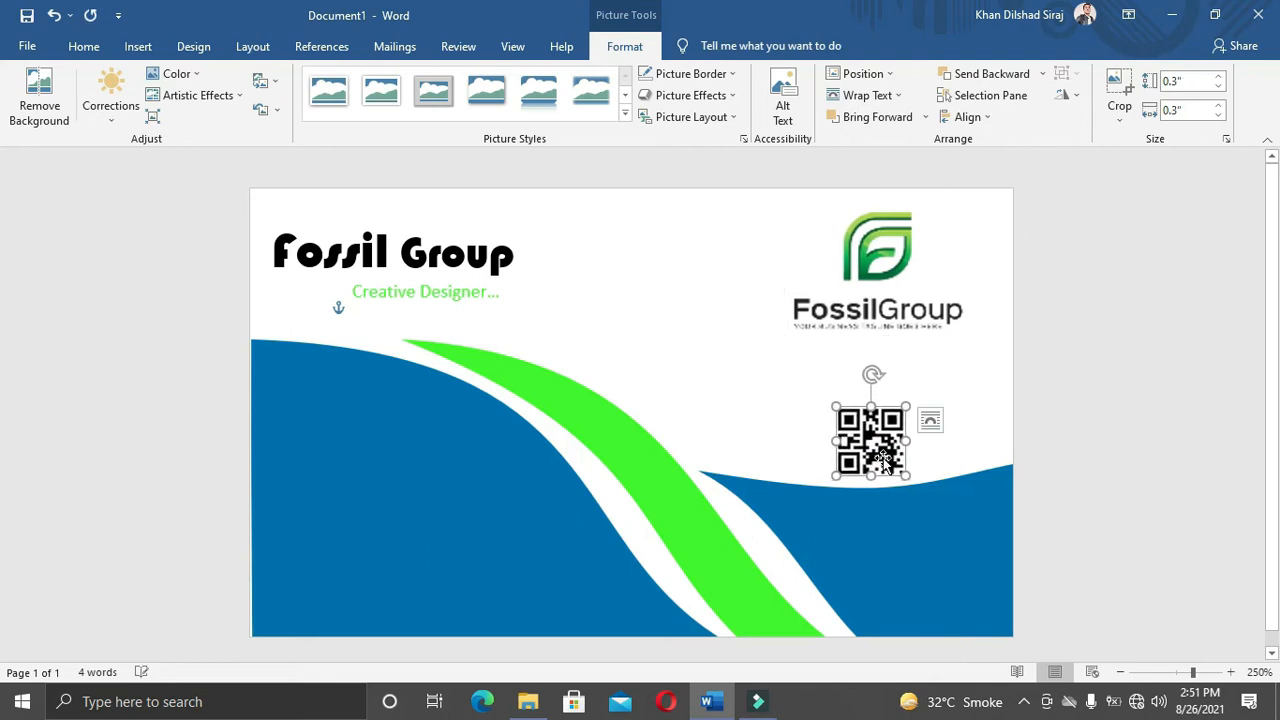
{"action": "left_click", "coordinate": [686, 286]}
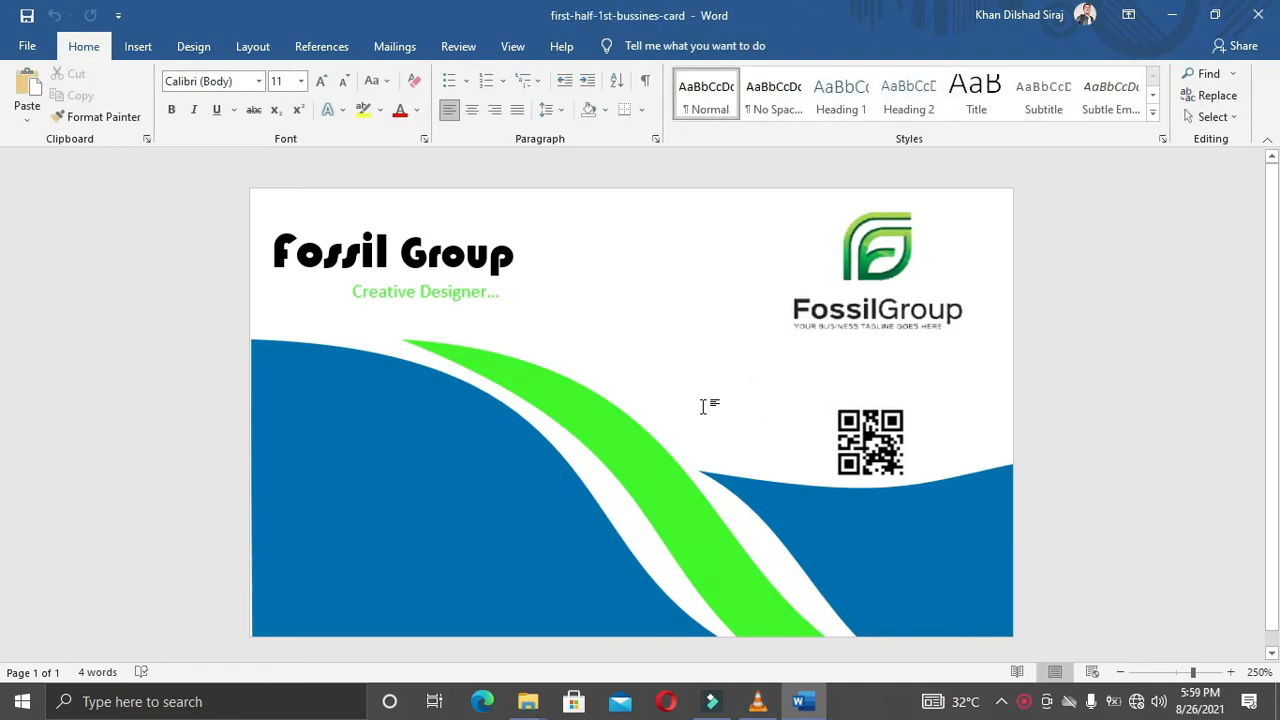
Step: Insert the phone-white image from E:\New folder\yttestvidoes
{"action": "left_click", "coordinate": [136, 46]}
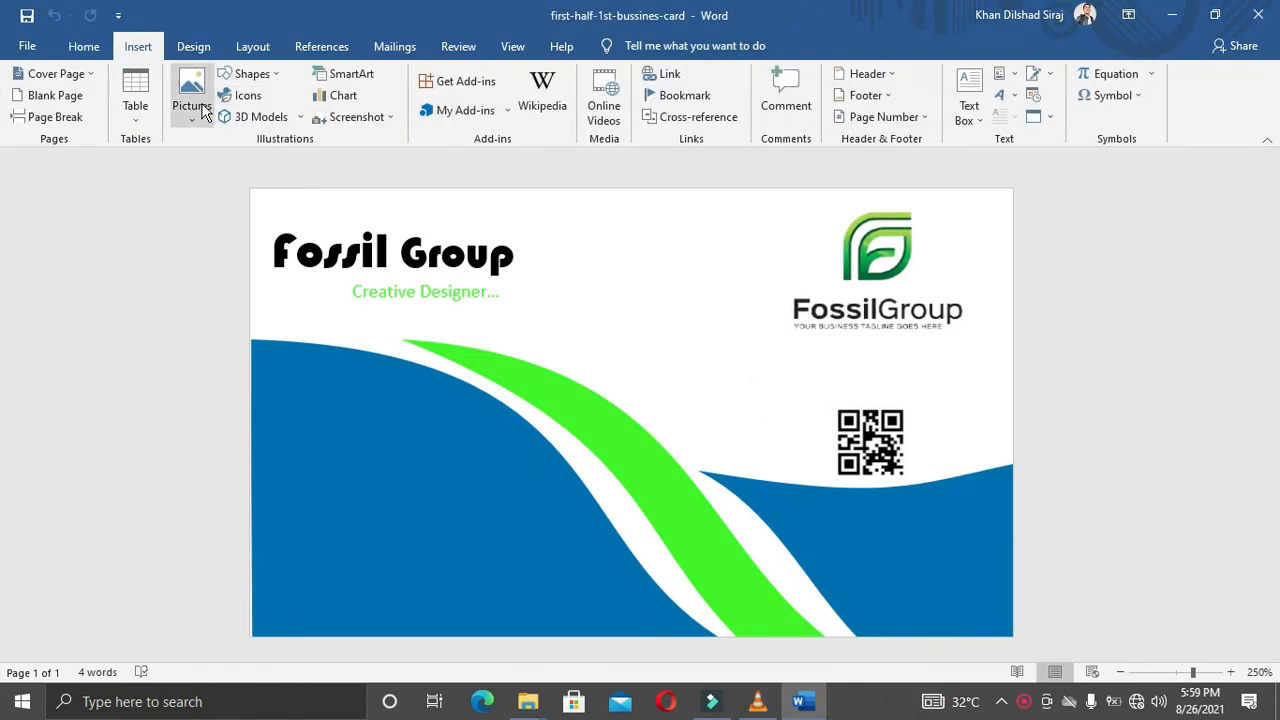
{"action": "left_click", "coordinate": [191, 98]}
{"action": "left_click", "coordinate": [215, 167]}
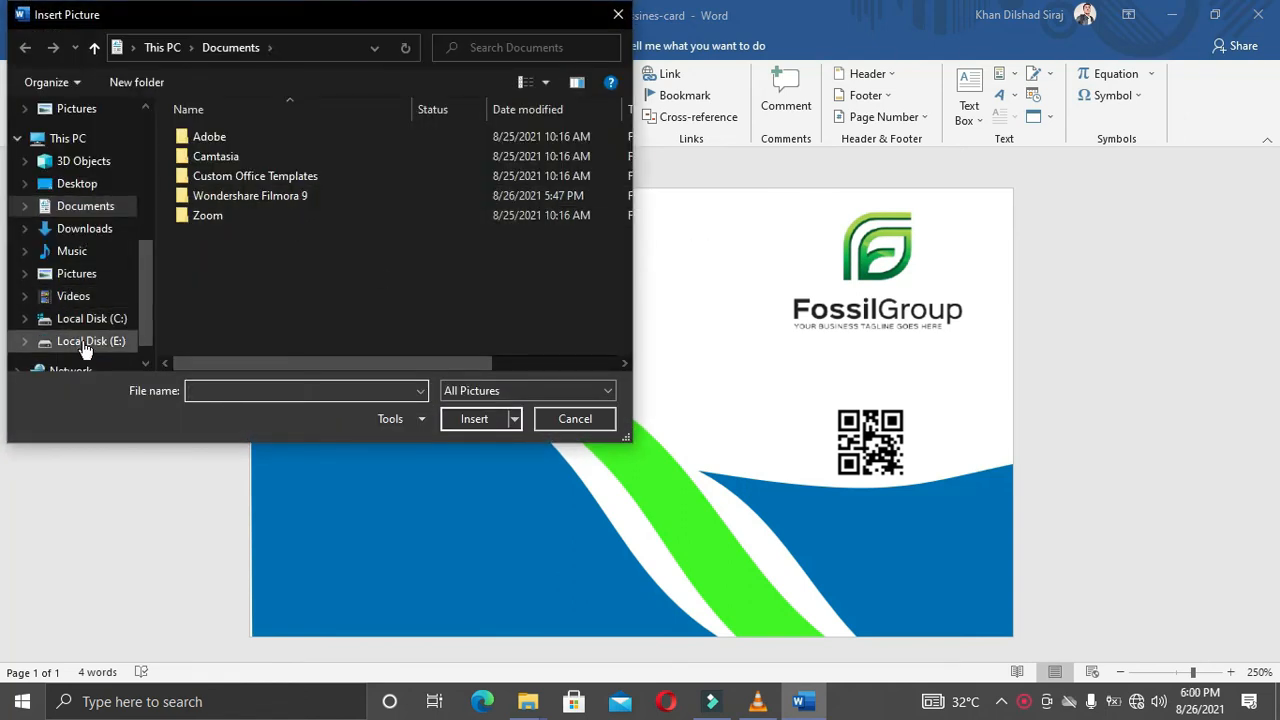
{"action": "left_click", "coordinate": [88, 341]}
{"action": "double_click", "coordinate": [237, 298]}
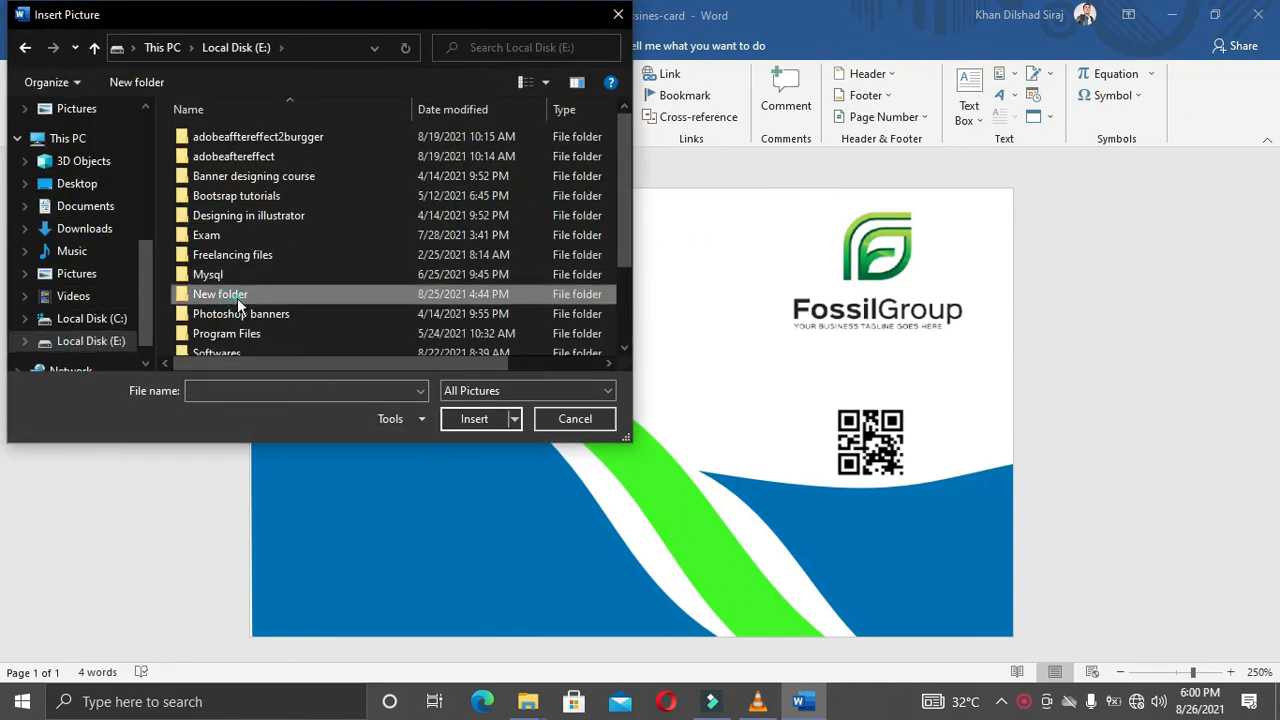
{"action": "double_click", "coordinate": [313, 216]}
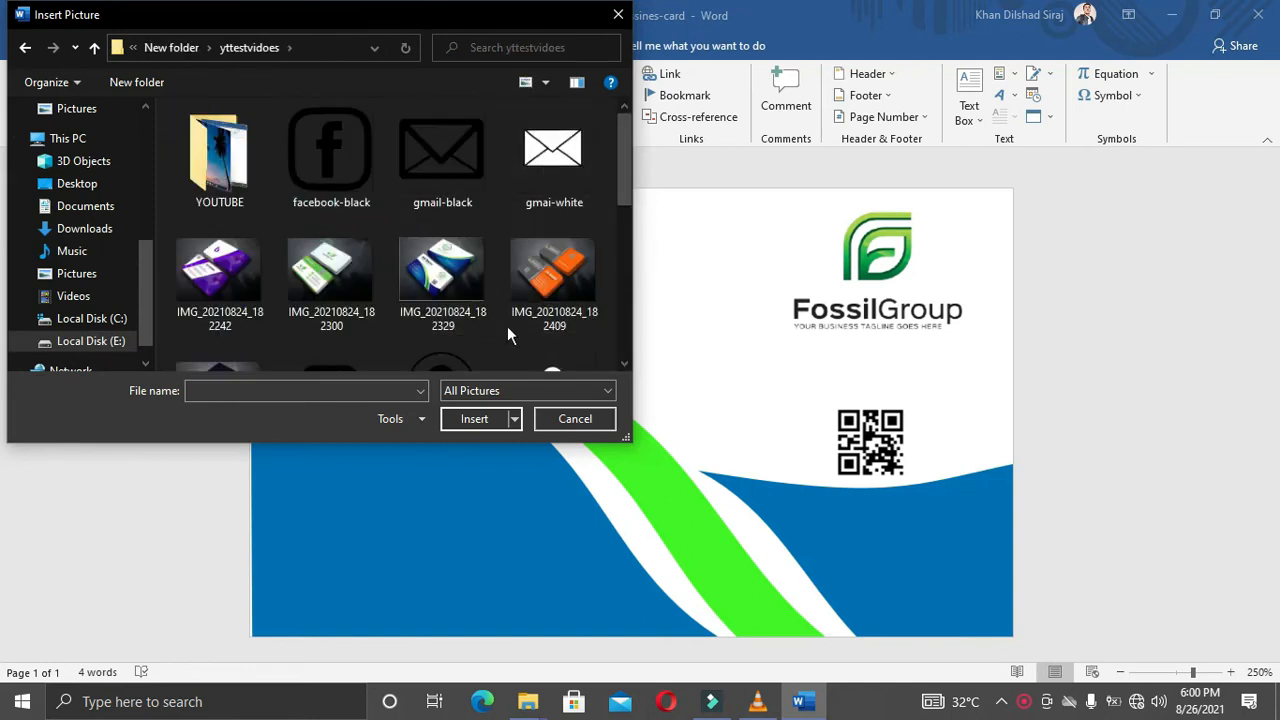
{"action": "scroll", "coordinate": [510, 320], "scroll_direction": "down", "scroll_amount": 3}
{"action": "left_click", "coordinate": [417, 181]}
{"action": "left_click", "coordinate": [474, 419]}
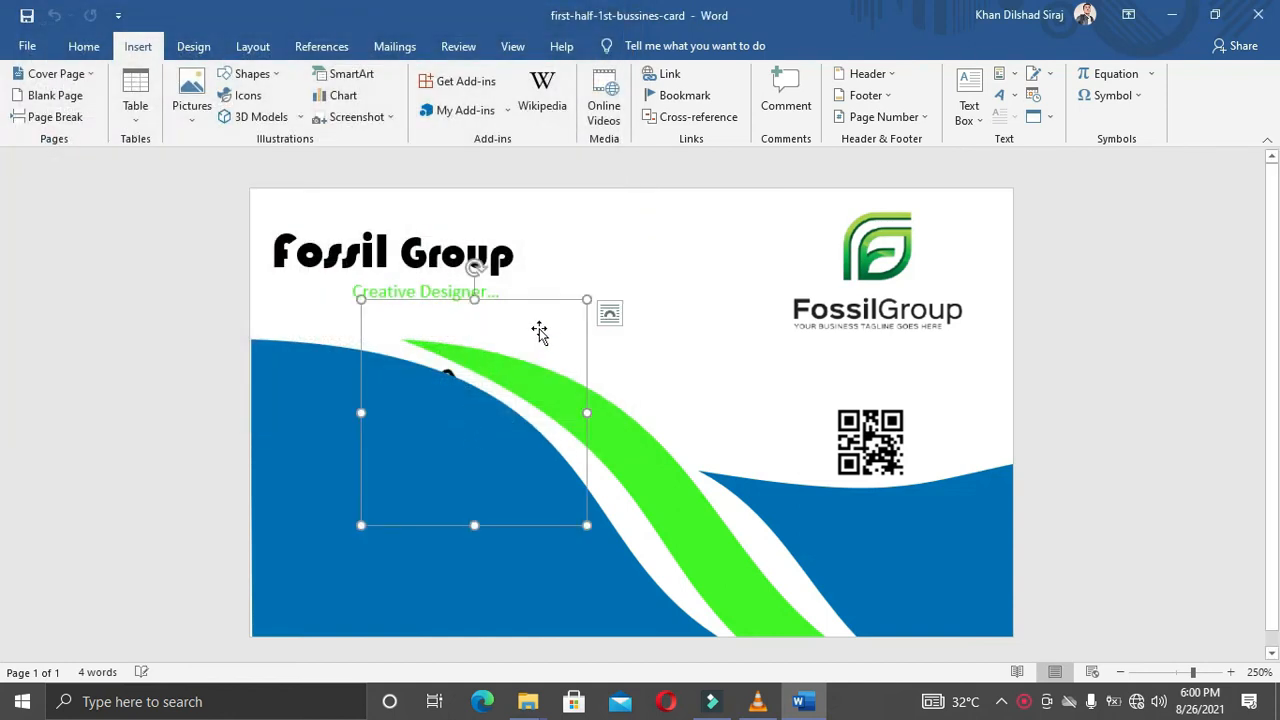
Step: Change the phone picture's text wrapping, trying In Front of Text and Behind Text
{"action": "right_click", "coordinate": [556, 310]}
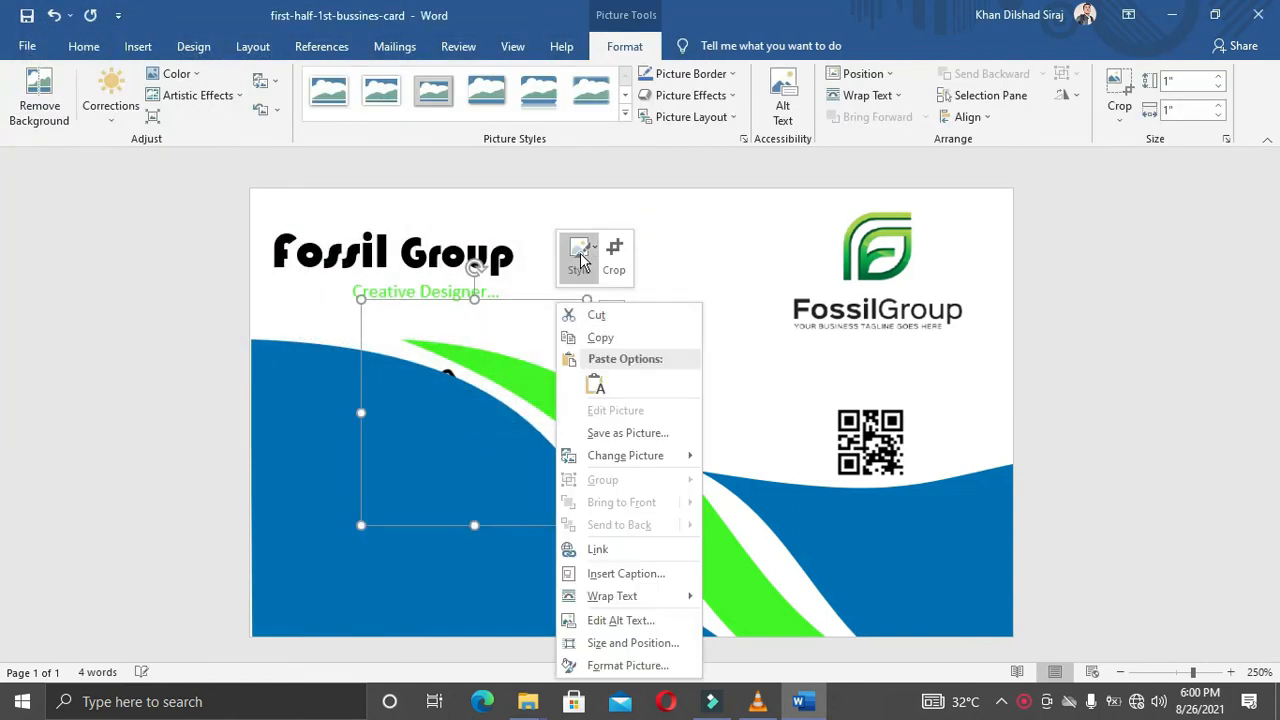
{"action": "left_click", "coordinate": [608, 600]}
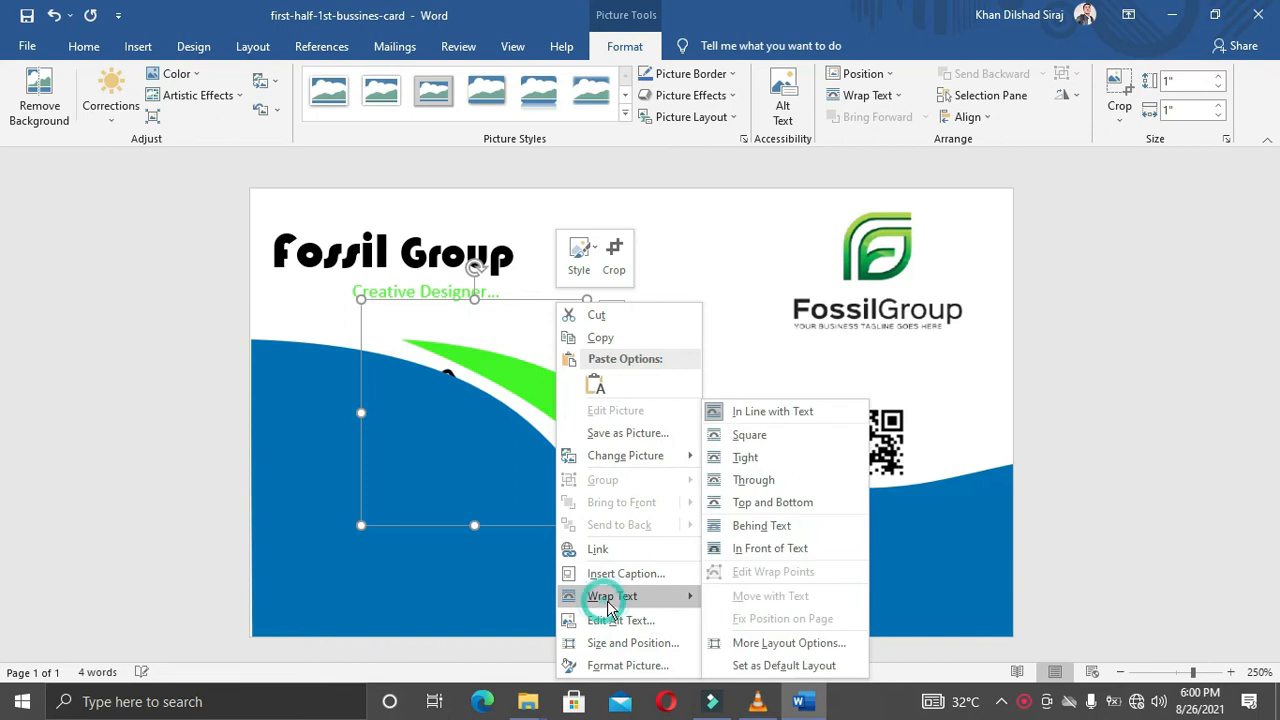
{"action": "left_click", "coordinate": [737, 550]}
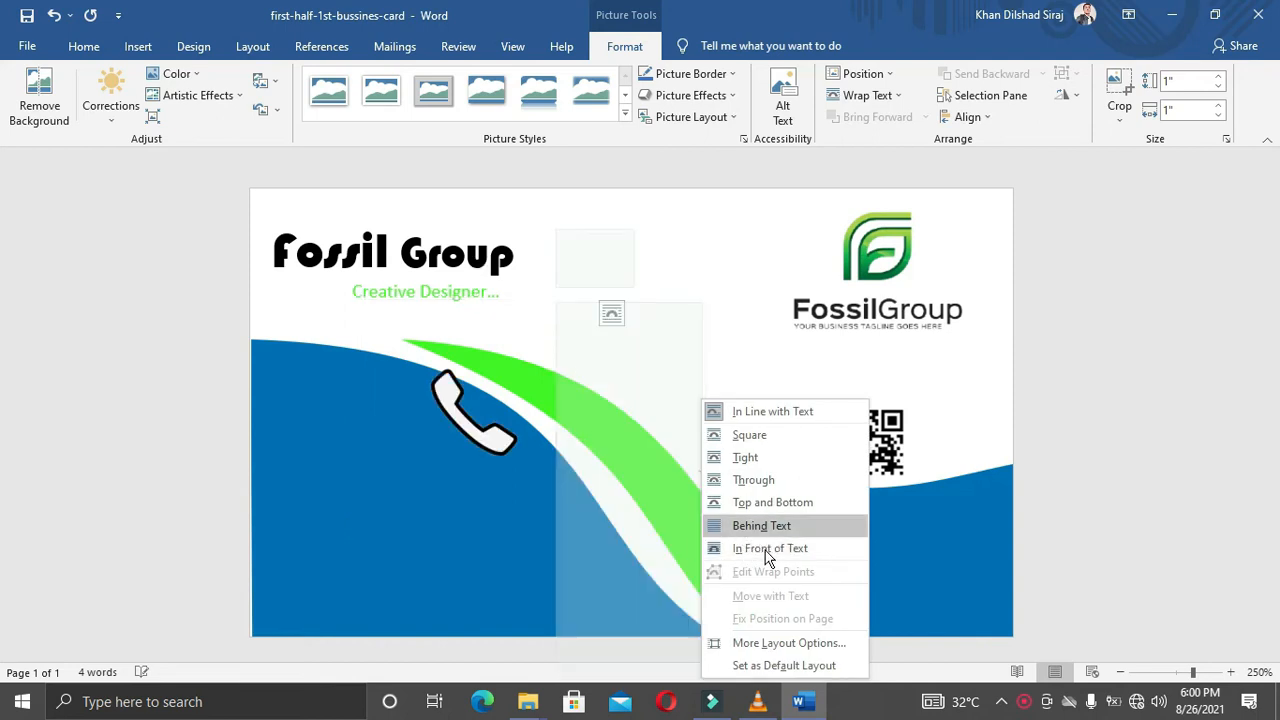
{"action": "left_click", "coordinate": [755, 550]}
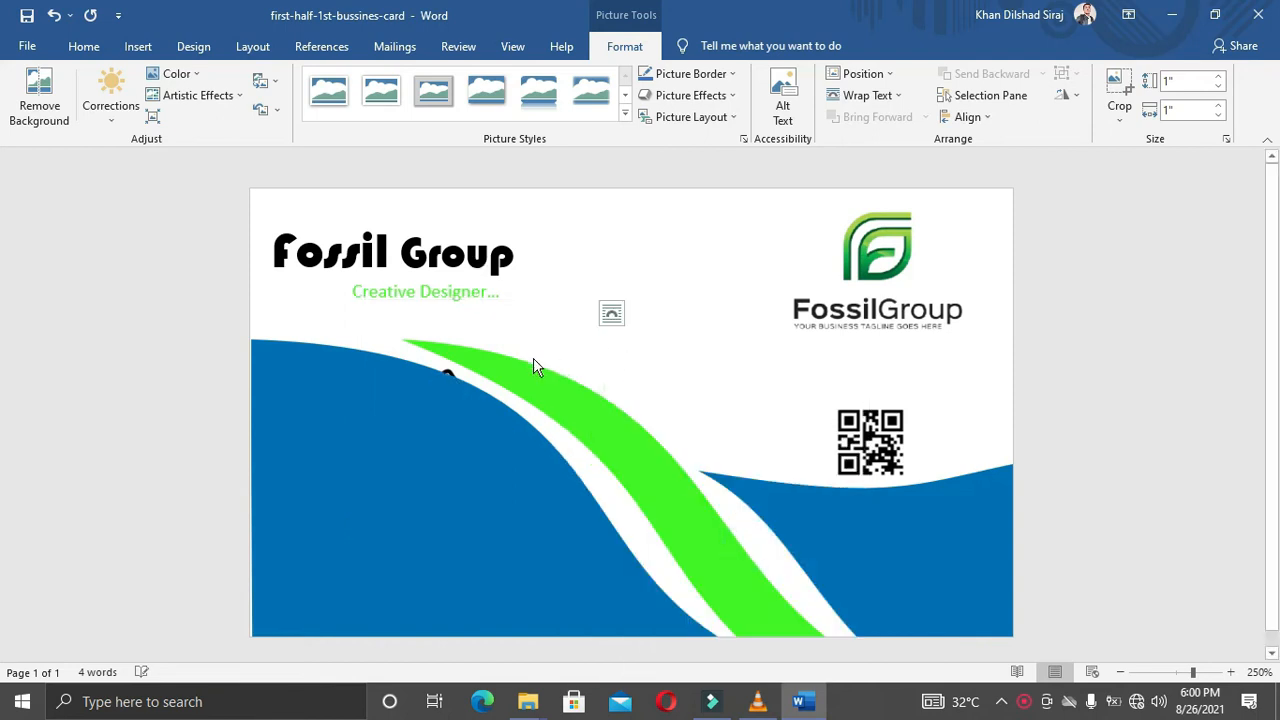
{"action": "left_click", "coordinate": [580, 347]}
Step: Crop the phone picture's left and top, then shrink it to 0.1" × 0.1" on the blue wave
{"action": "right_click", "coordinate": [568, 318]}
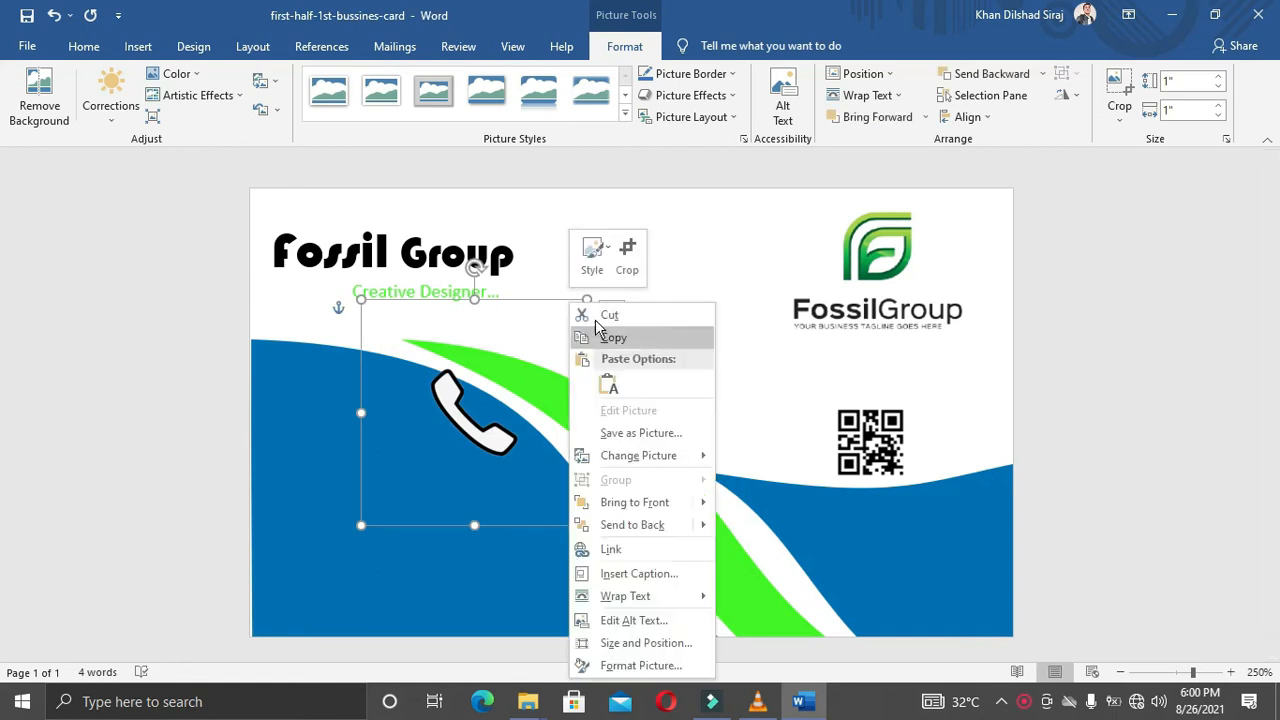
{"action": "left_click", "coordinate": [628, 258]}
{"action": "left_click_drag", "start_coordinate": [578, 514], "coordinate": [515, 459]}
{"action": "left_click_drag", "start_coordinate": [371, 449], "coordinate": [420, 458]}
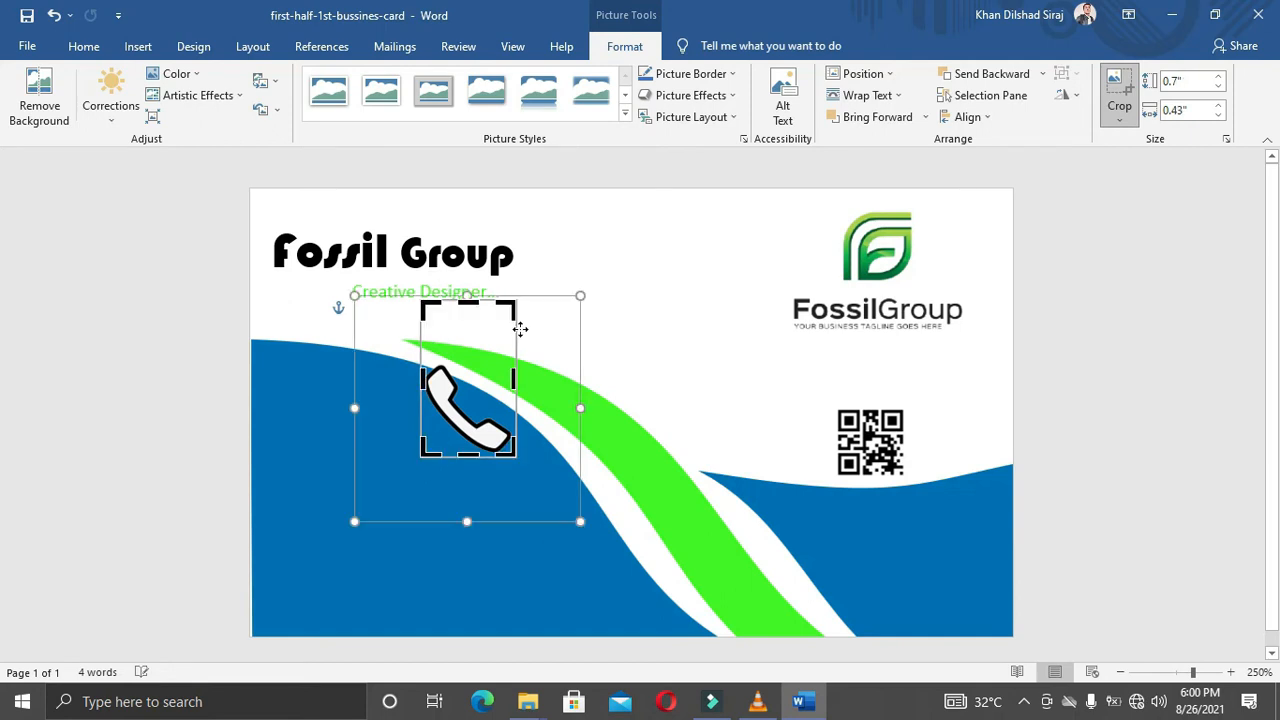
{"action": "left_click_drag", "start_coordinate": [510, 313], "coordinate": [509, 363]}
{"action": "left_click", "coordinate": [586, 346]}
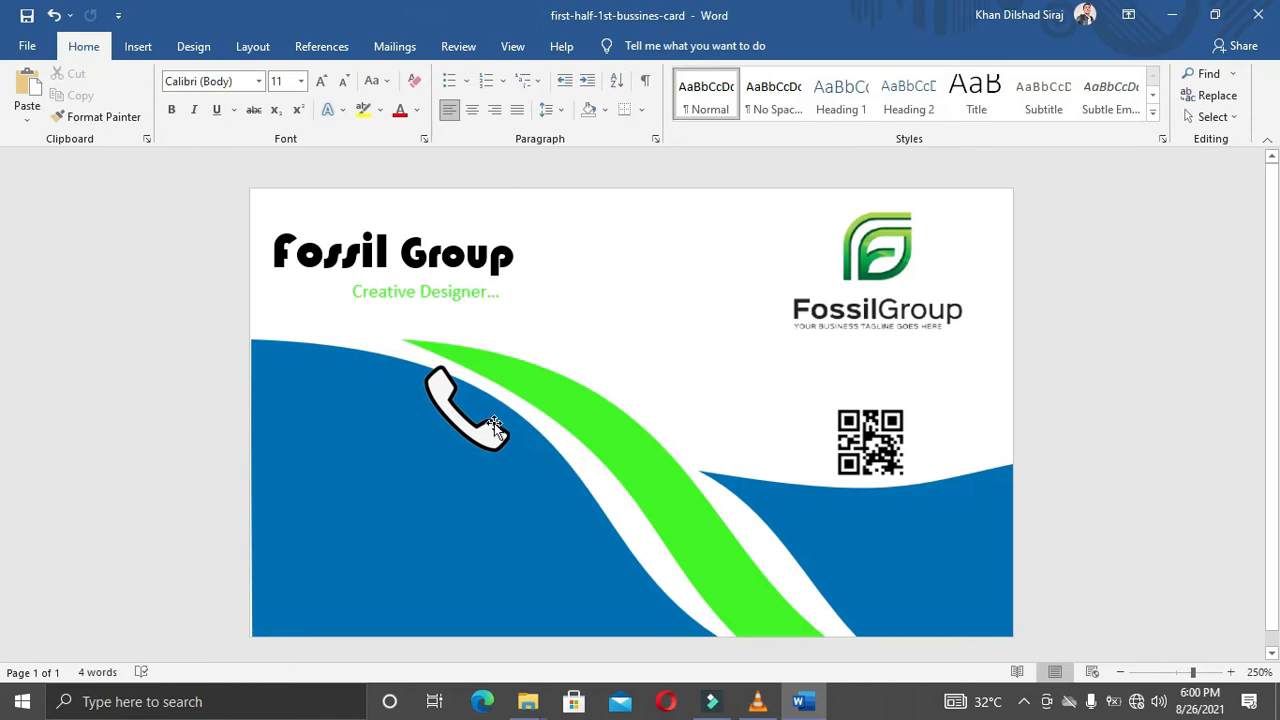
{"action": "left_click", "coordinate": [494, 423]}
{"action": "left_click_drag", "start_coordinate": [479, 426], "coordinate": [297, 446]}
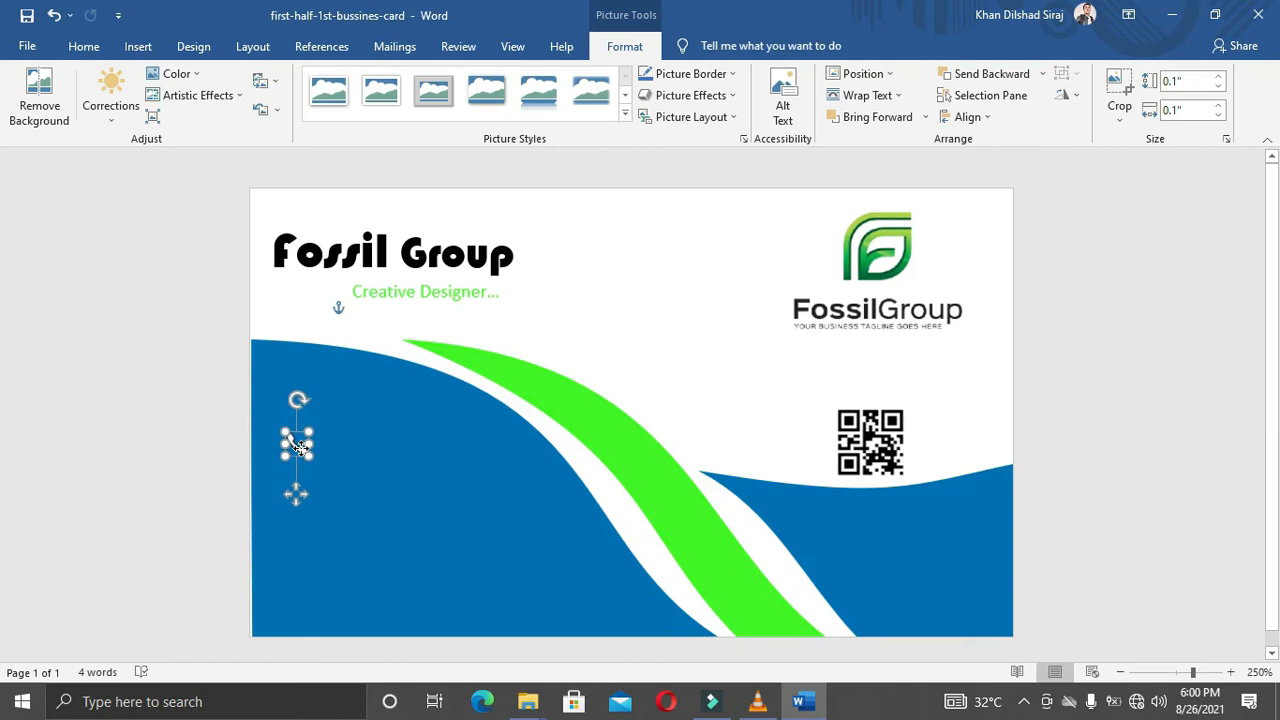
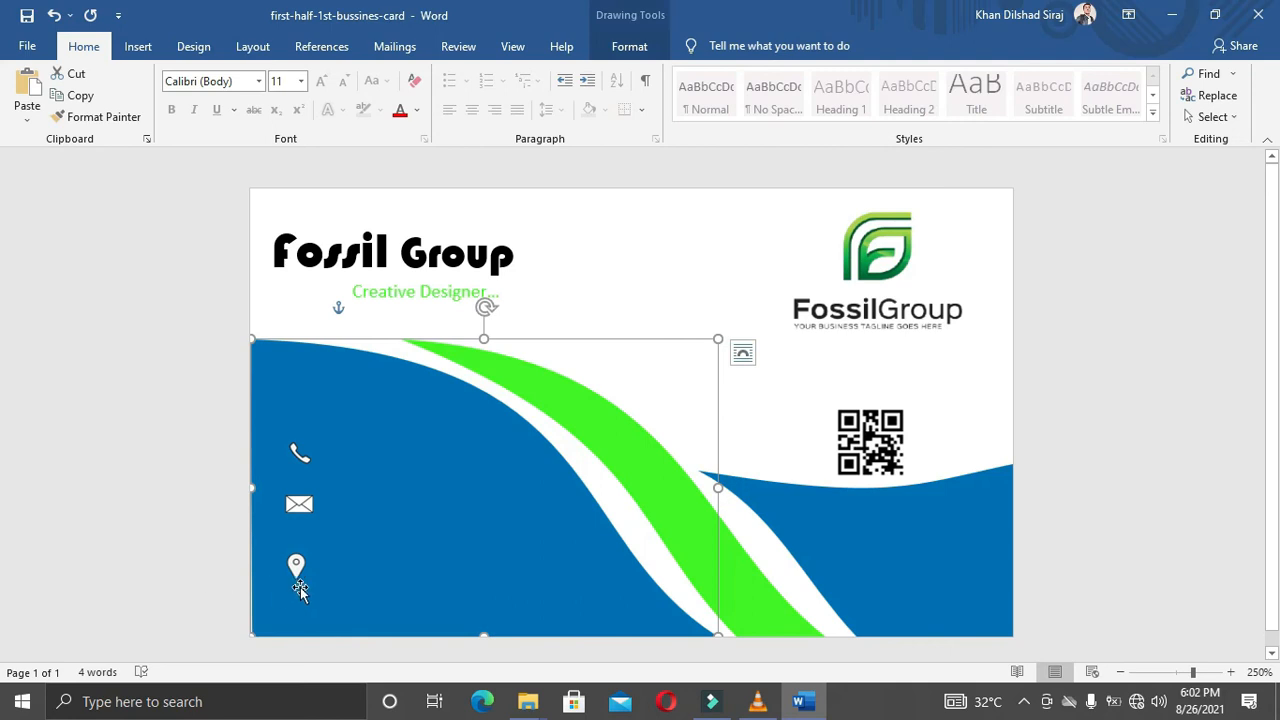
Step: Nudge the envelope icon down and back up to line it up
{"action": "left_click", "coordinate": [300, 574]}
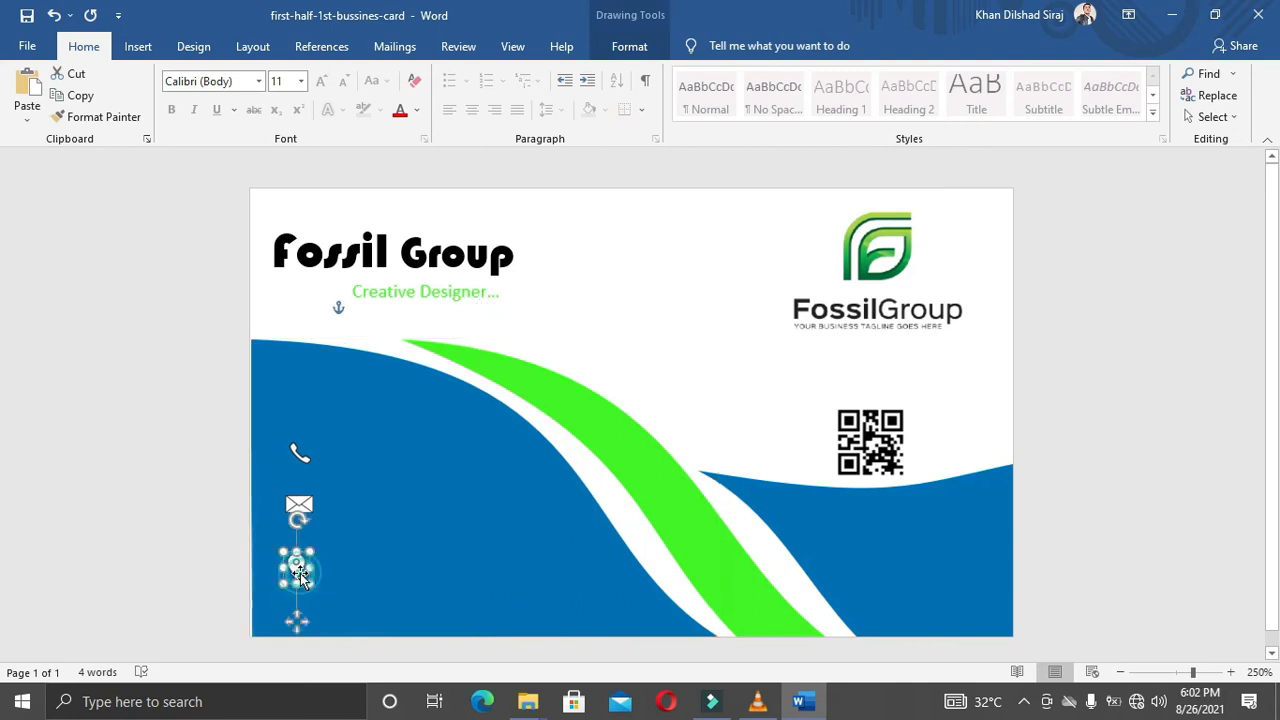
{"action": "left_click", "coordinate": [311, 506]}
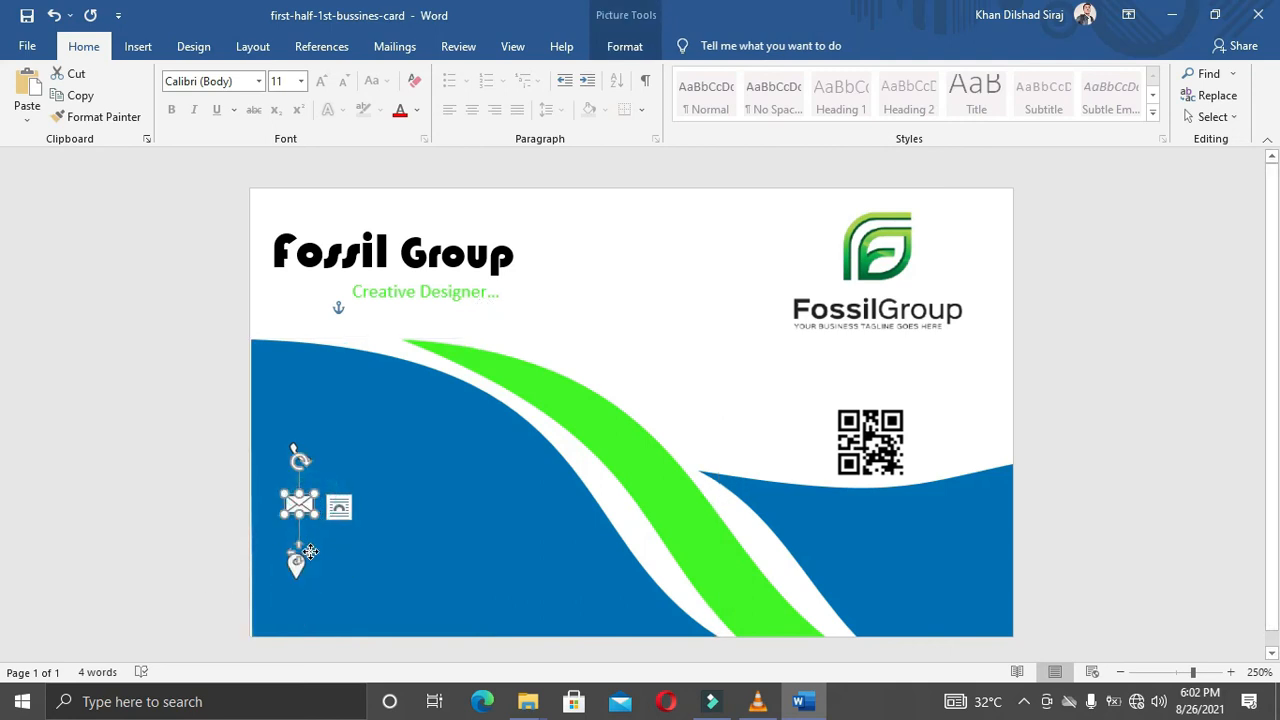
{"action": "key", "text": "Down"}
{"action": "key", "text": "Down"}
{"action": "key", "text": "Up"}
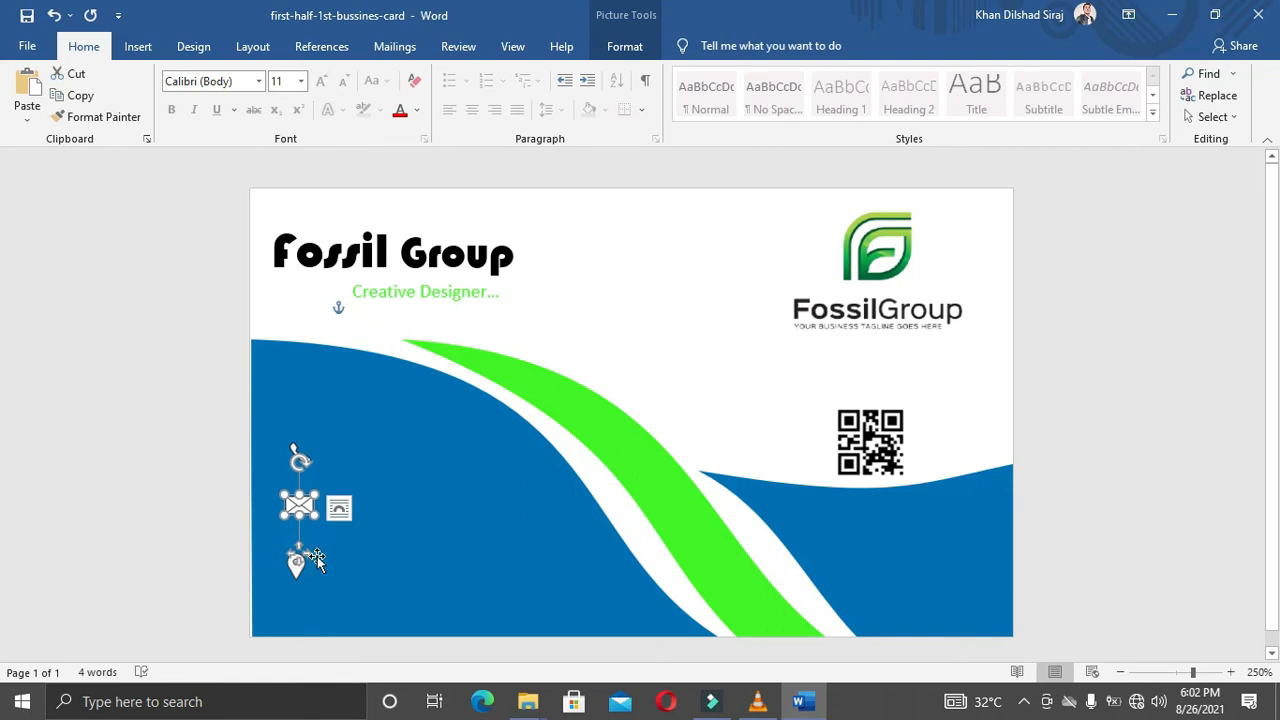
Step: Nudge the location pin icon up and check its Layout Options without changing them
{"action": "left_click", "coordinate": [298, 577]}
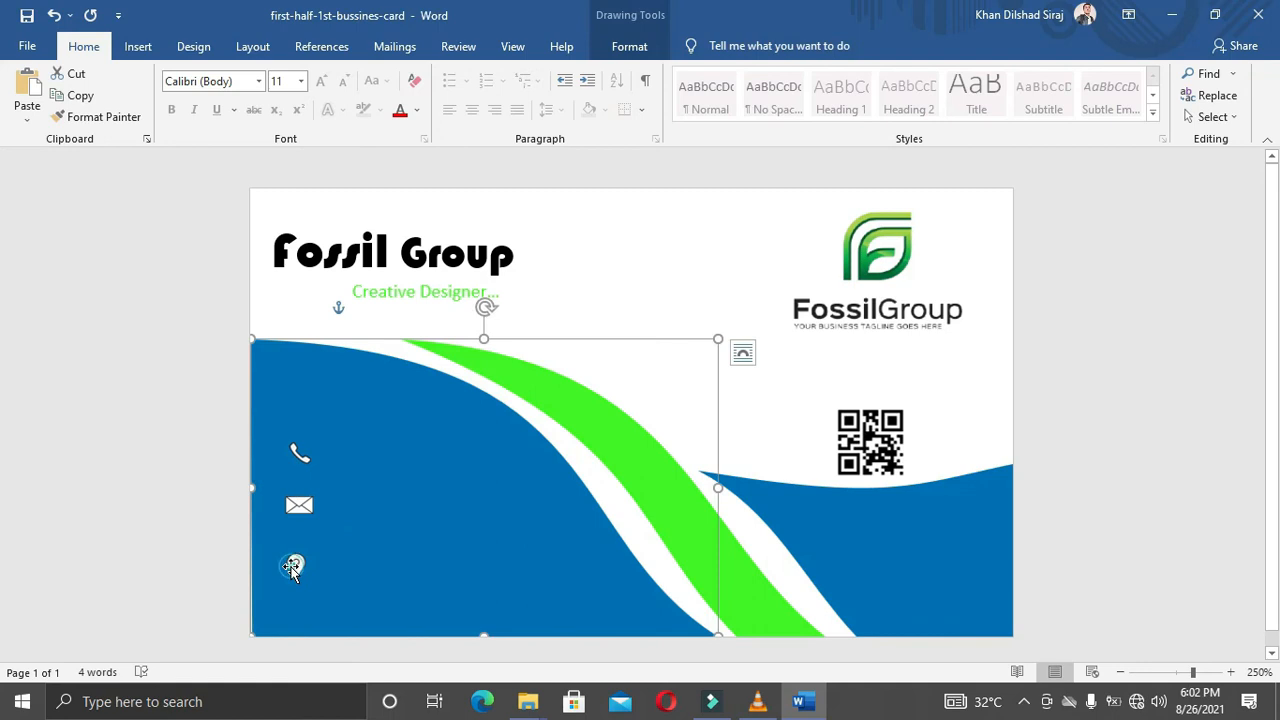
{"action": "left_click", "coordinate": [300, 570]}
{"action": "key", "text": "Up"}
{"action": "key", "text": "Up"}
{"action": "key", "text": "Up"}
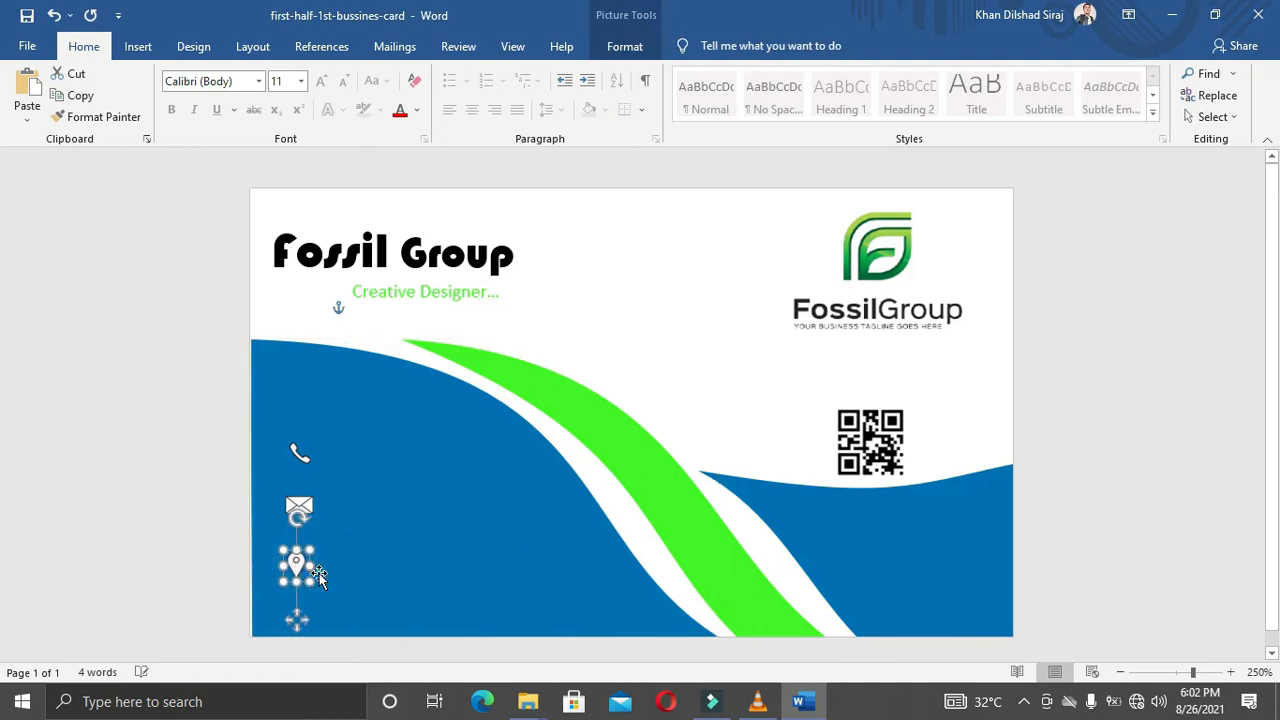
{"action": "left_click", "coordinate": [336, 561]}
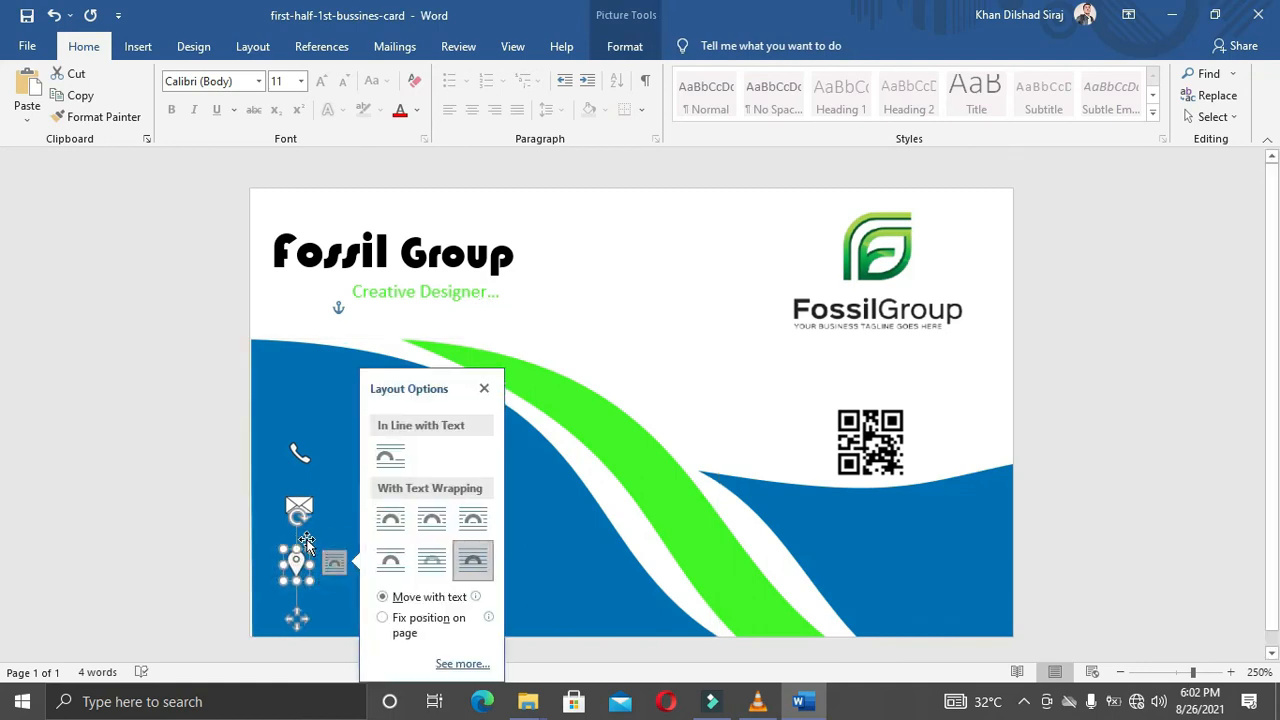
{"action": "left_click", "coordinate": [484, 388]}
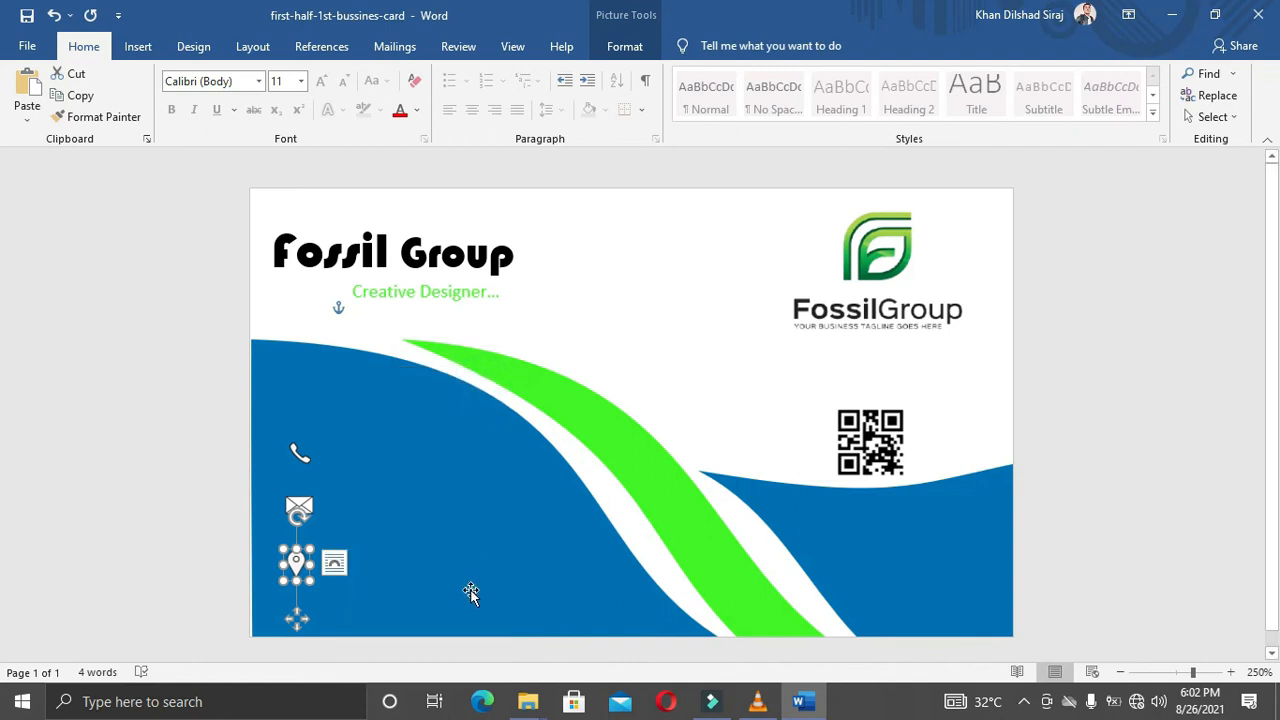
{"action": "left_click", "coordinate": [448, 576]}
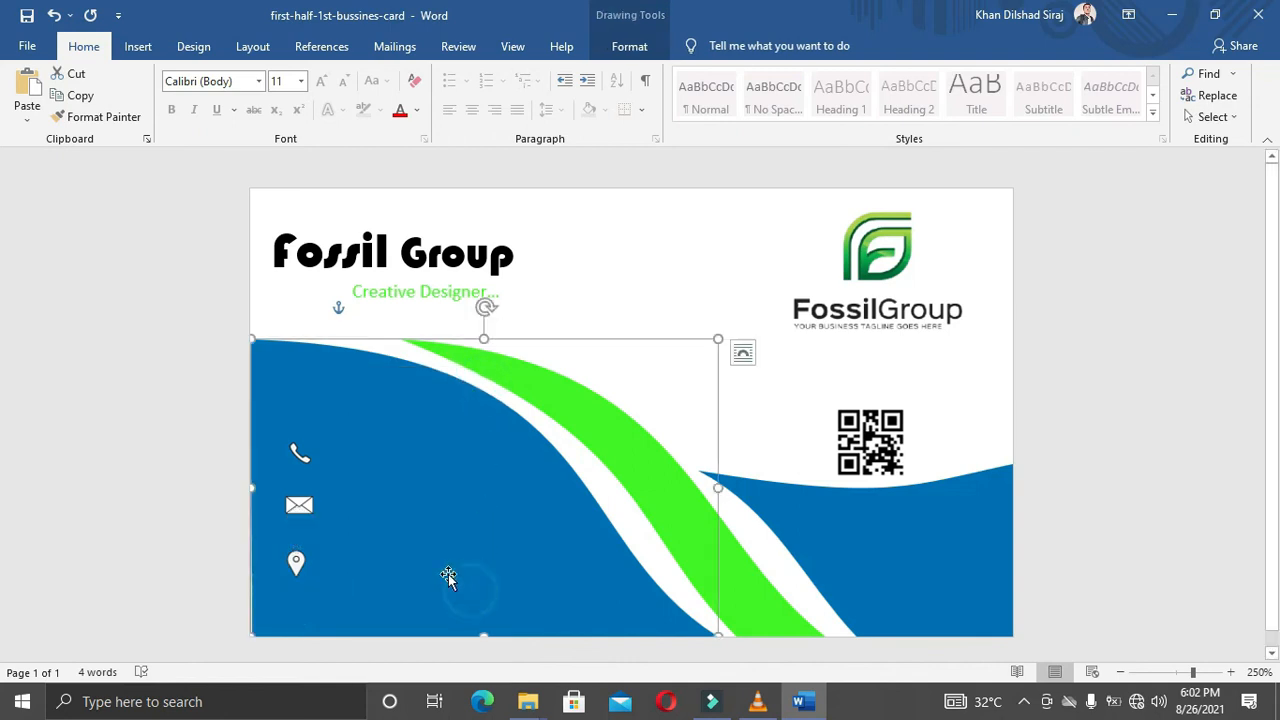
Step: Enlarge the location pin icon slightly using its corner handle
{"action": "left_click", "coordinate": [297, 566]}
{"action": "left_click_drag", "start_coordinate": [312, 583], "coordinate": [310, 580]}
{"action": "left_click", "coordinate": [404, 532]}
{"action": "left_click", "coordinate": [296, 563]}
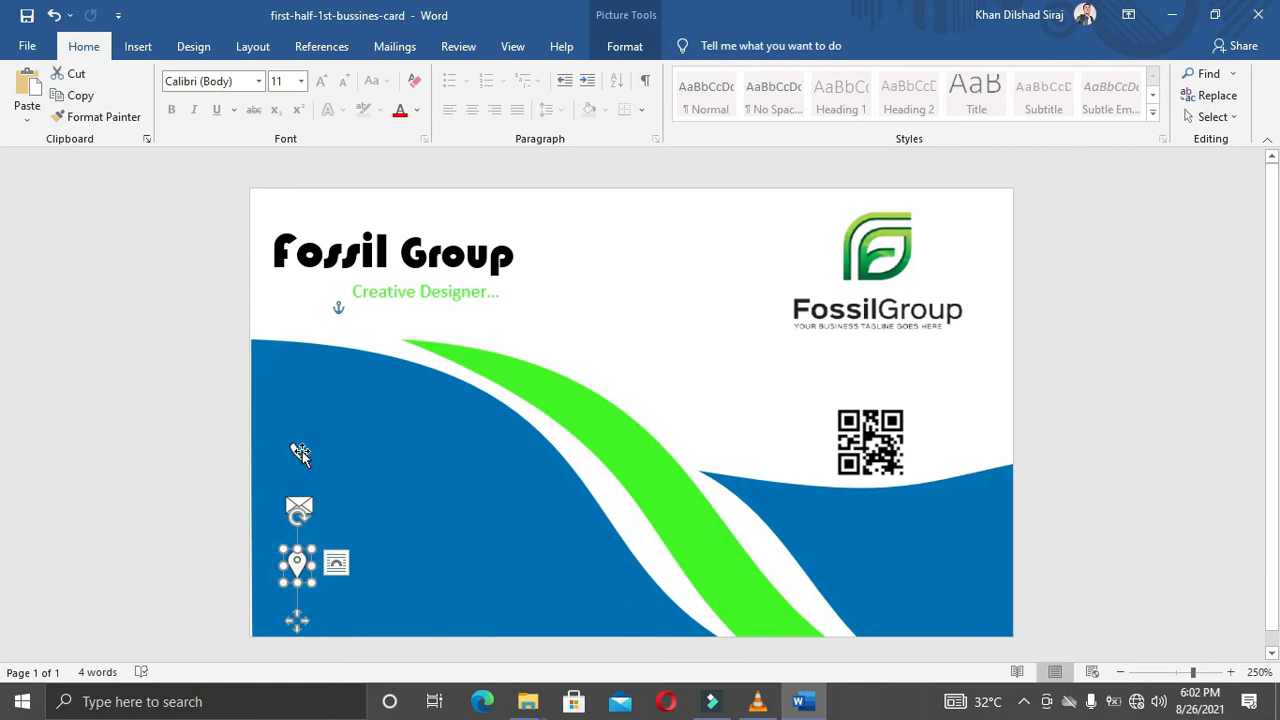
{"action": "left_click", "coordinate": [371, 517]}
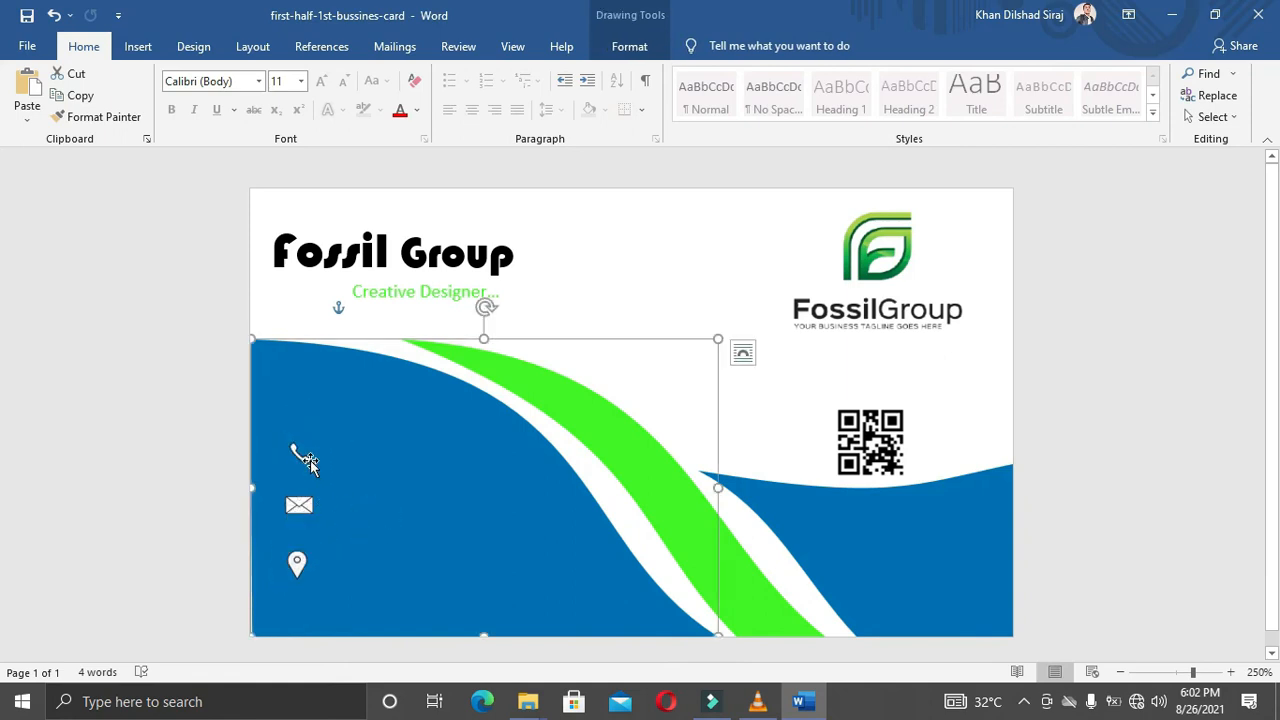
{"action": "left_click", "coordinate": [561, 251]}
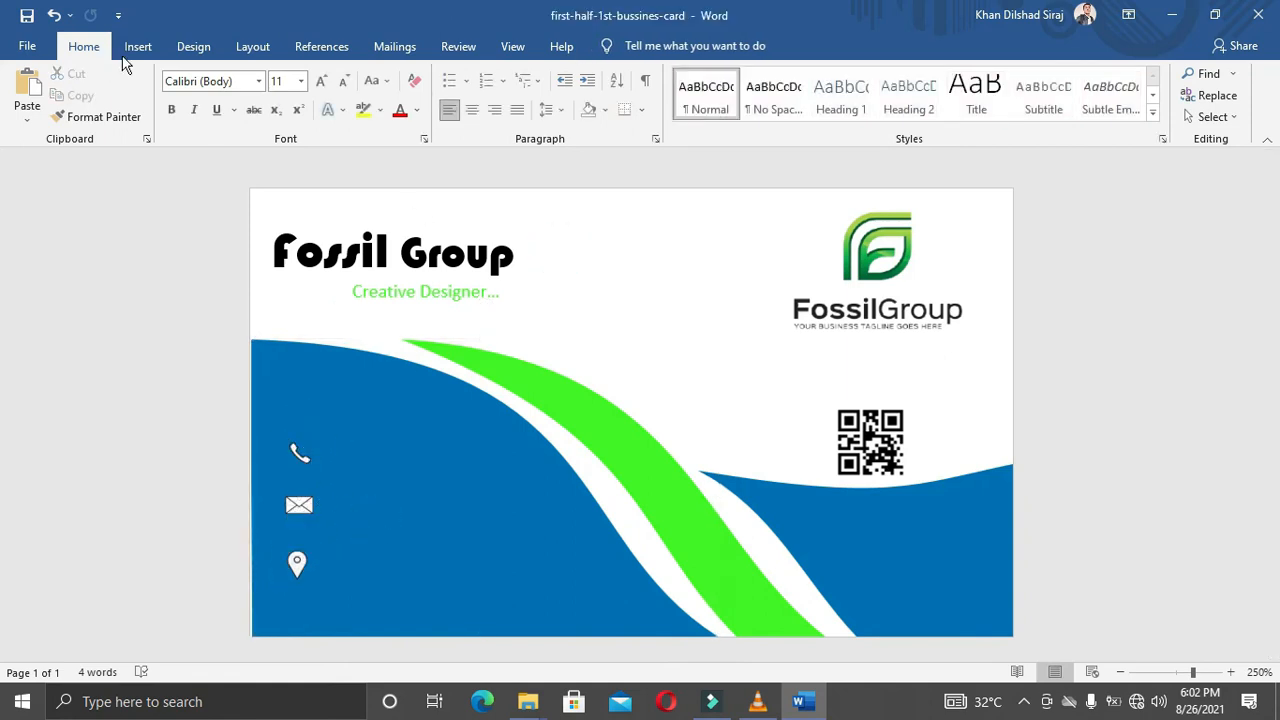
Step: Turn on Select Objects mode and undo the accidental move of the blue wave
{"action": "left_click", "coordinate": [1233, 117]}
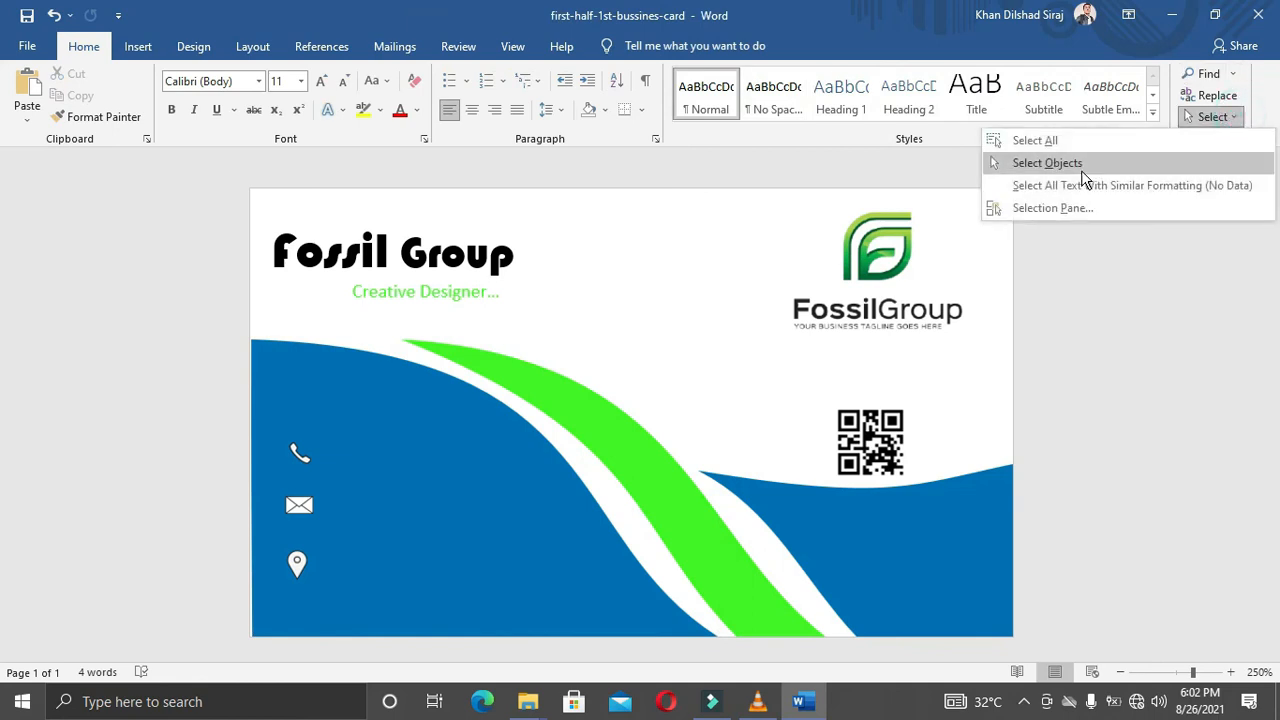
{"action": "left_click", "coordinate": [1081, 170]}
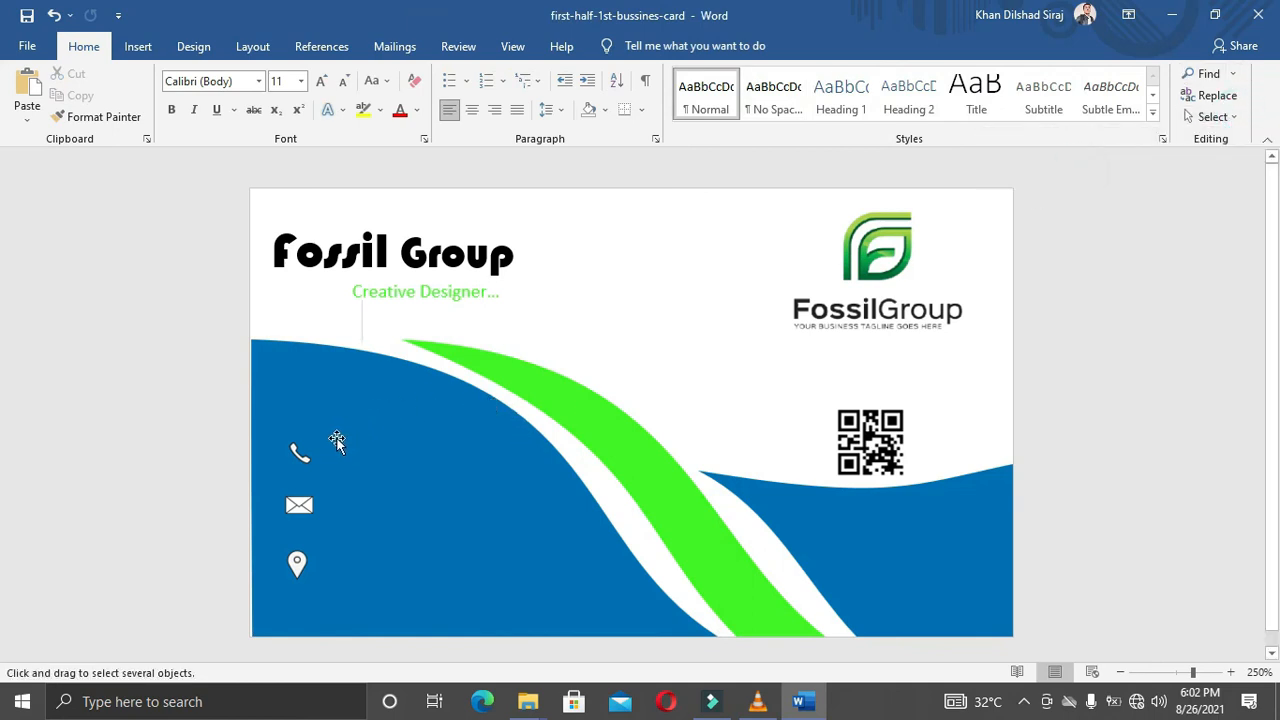
{"action": "left_click_drag", "start_coordinate": [329, 446], "coordinate": [297, 486]}
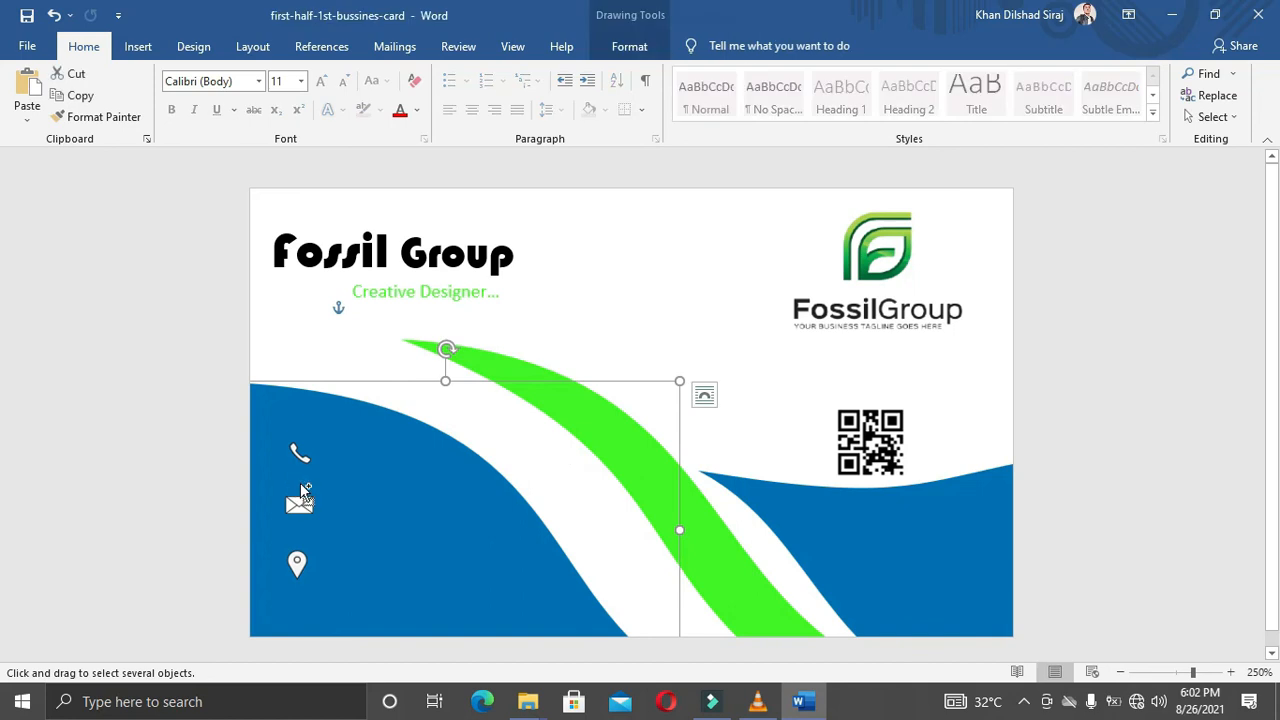
{"action": "key", "text": "ctrl+z"}
{"action": "left_click", "coordinate": [716, 249]}
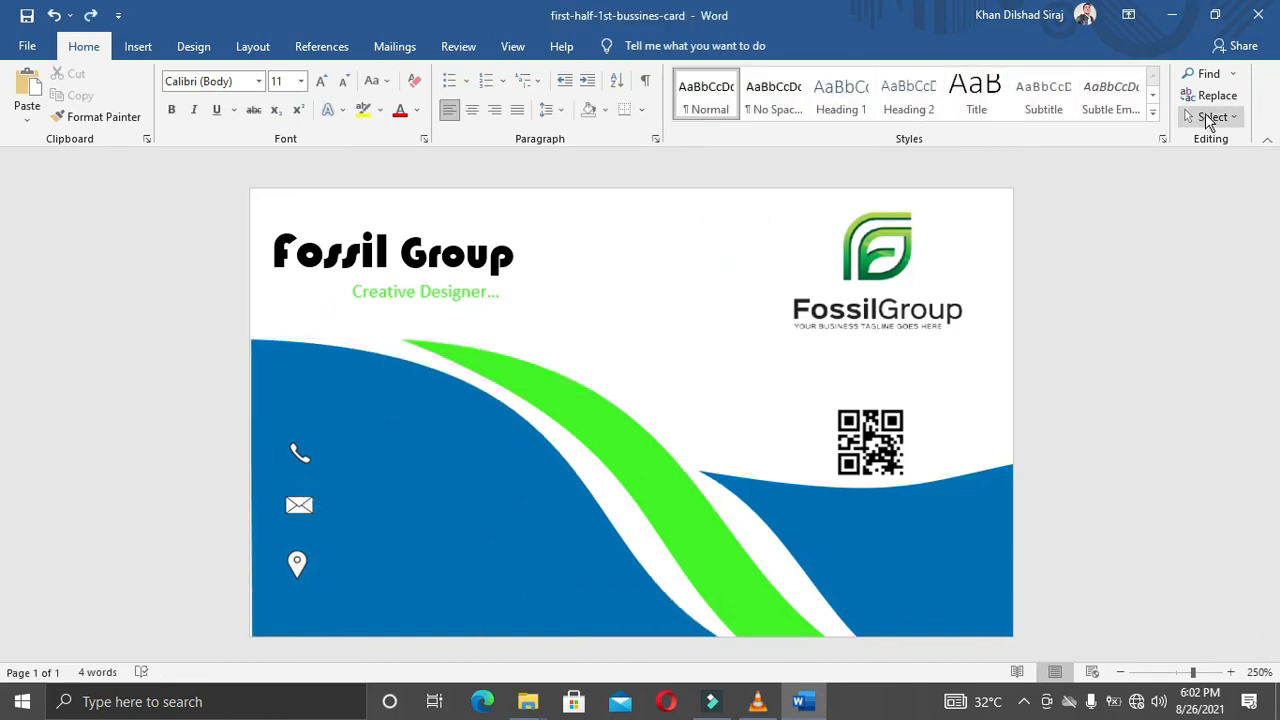
{"action": "left_click", "coordinate": [1210, 117]}
{"action": "left_click", "coordinate": [1180, 163]}
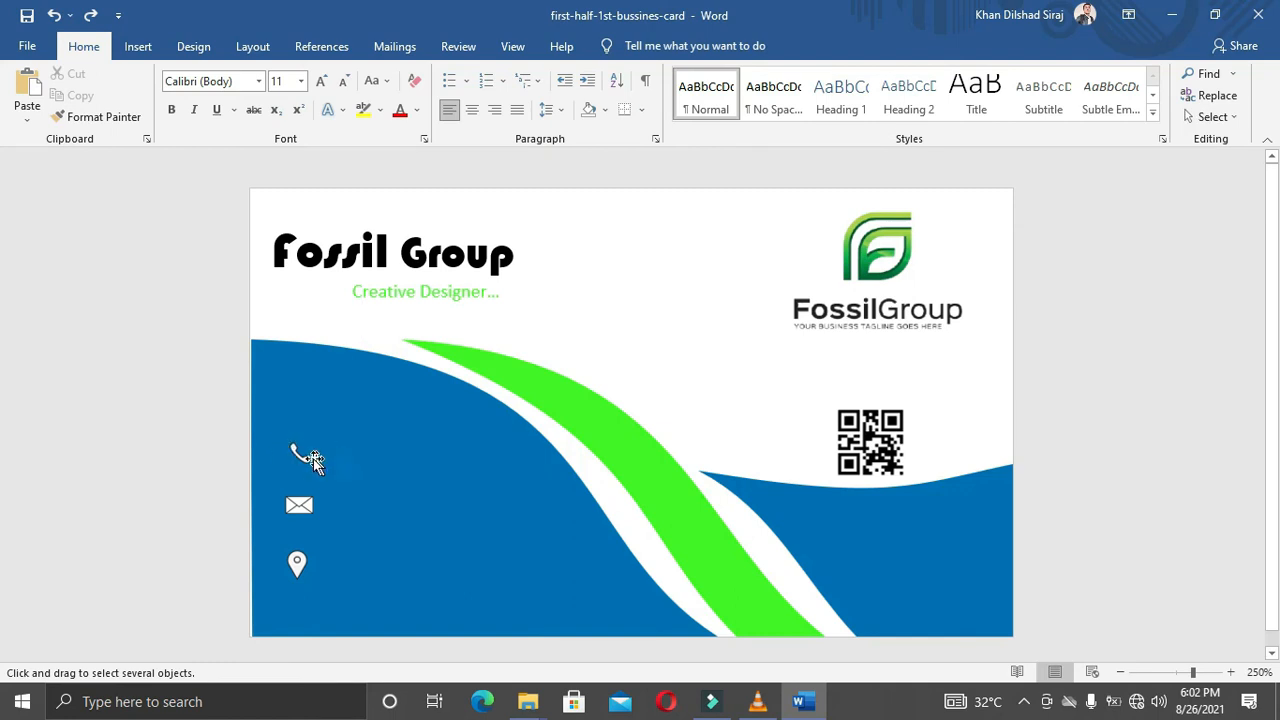
Step: Select the phone, envelope and location icons together and move them down and left
{"action": "left_click", "coordinate": [296, 452]}
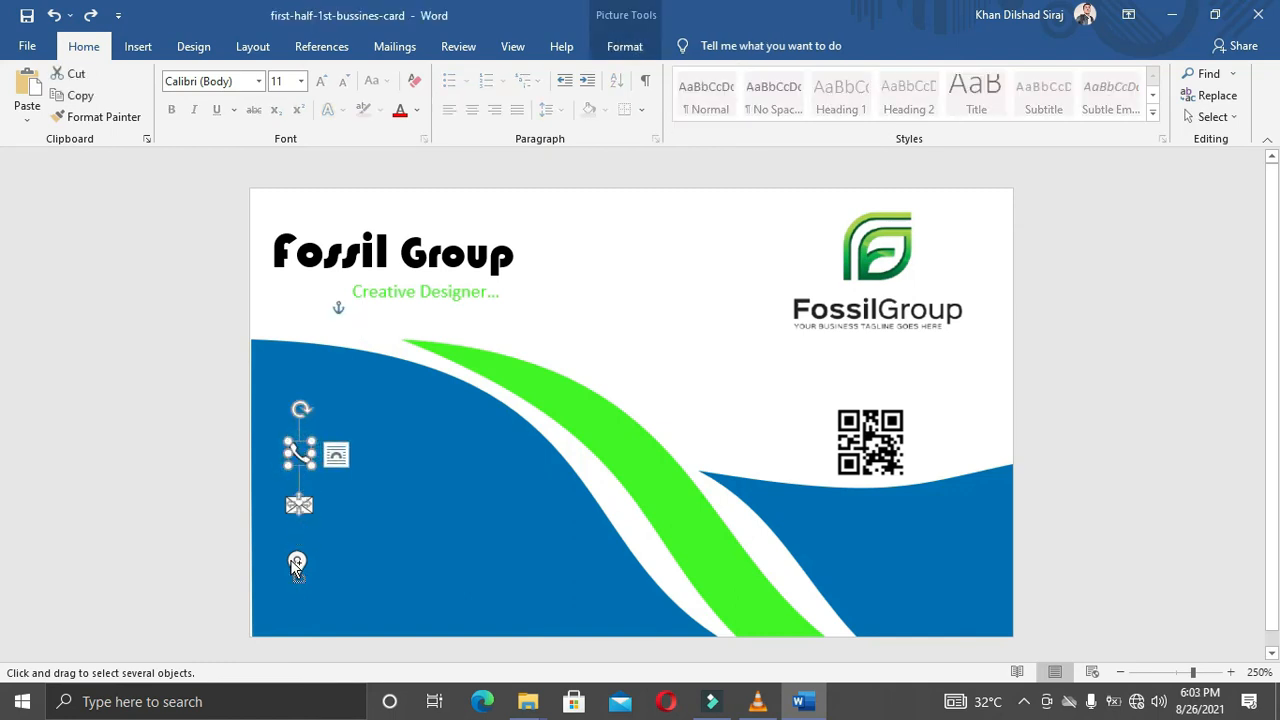
{"action": "left_click", "coordinate": [296, 566], "text": "shift"}
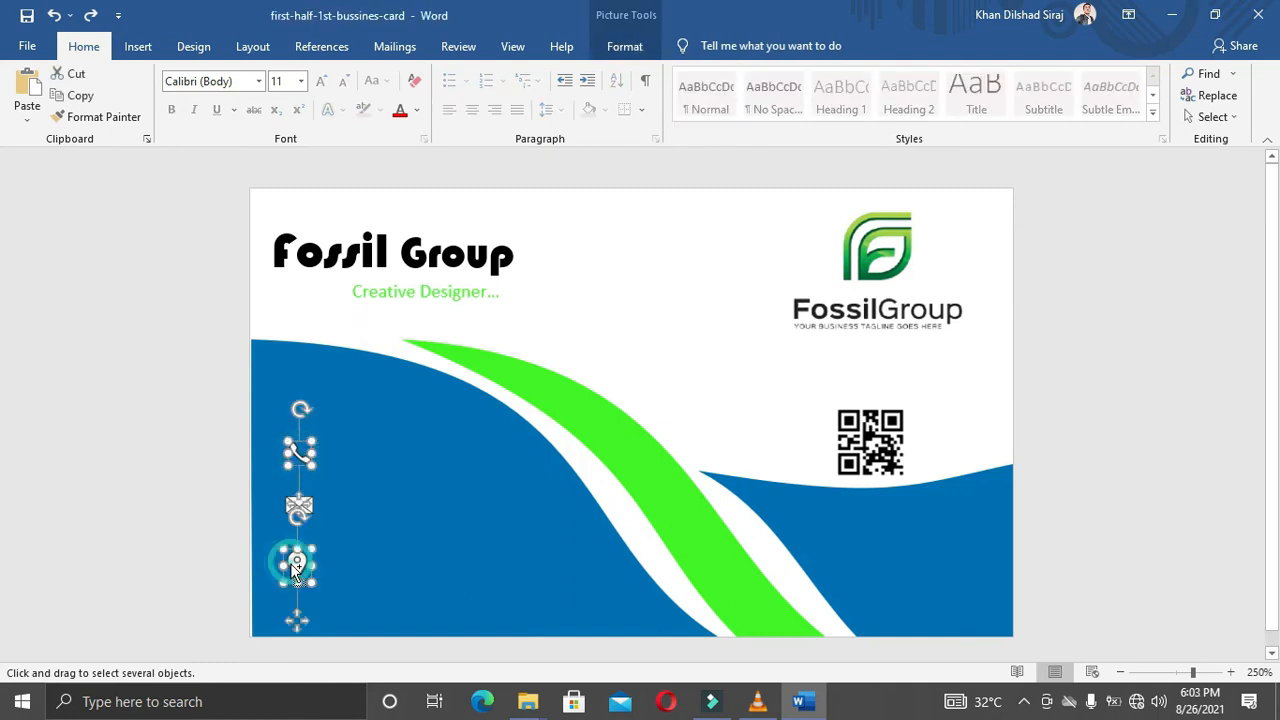
{"action": "left_click", "coordinate": [308, 507], "text": "shift"}
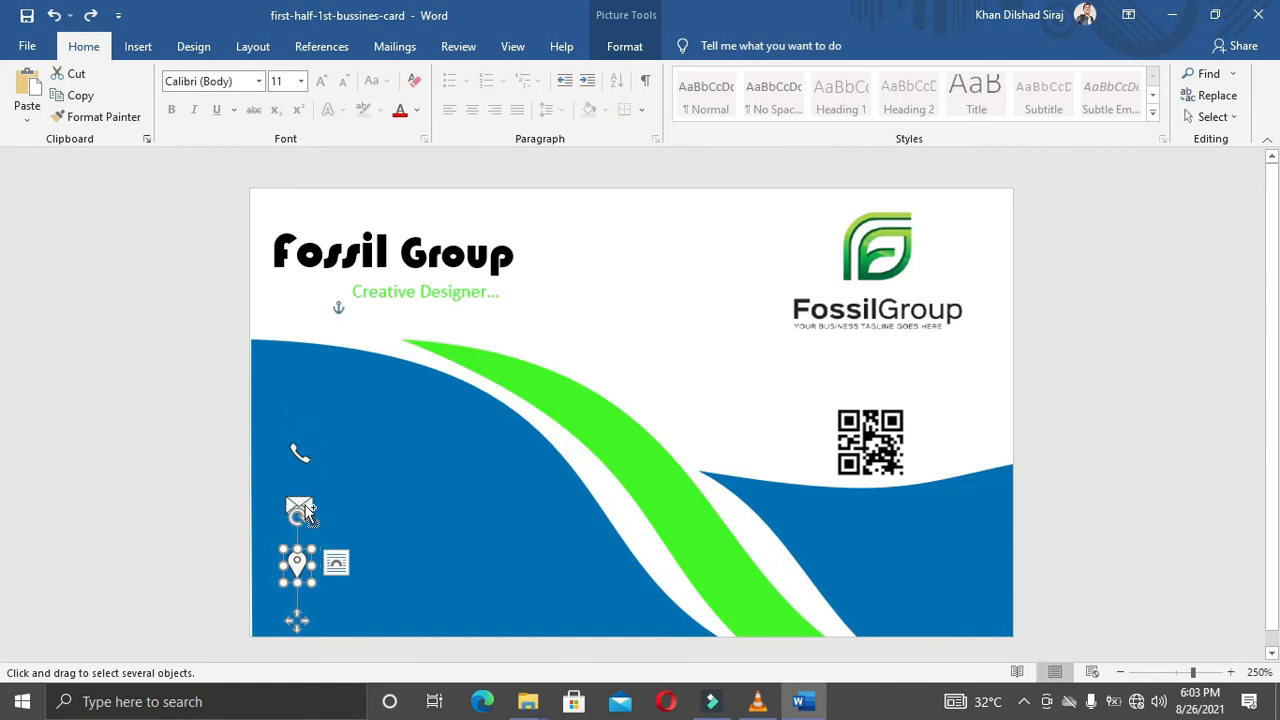
{"action": "left_click", "coordinate": [292, 450], "text": "shift"}
{"action": "key", "text": "Down"}
{"action": "key", "text": "Down"}
{"action": "key", "text": "Down"}
{"action": "key", "text": "Down"}
{"action": "key", "text": "Down"}
{"action": "key", "text": "Down"}
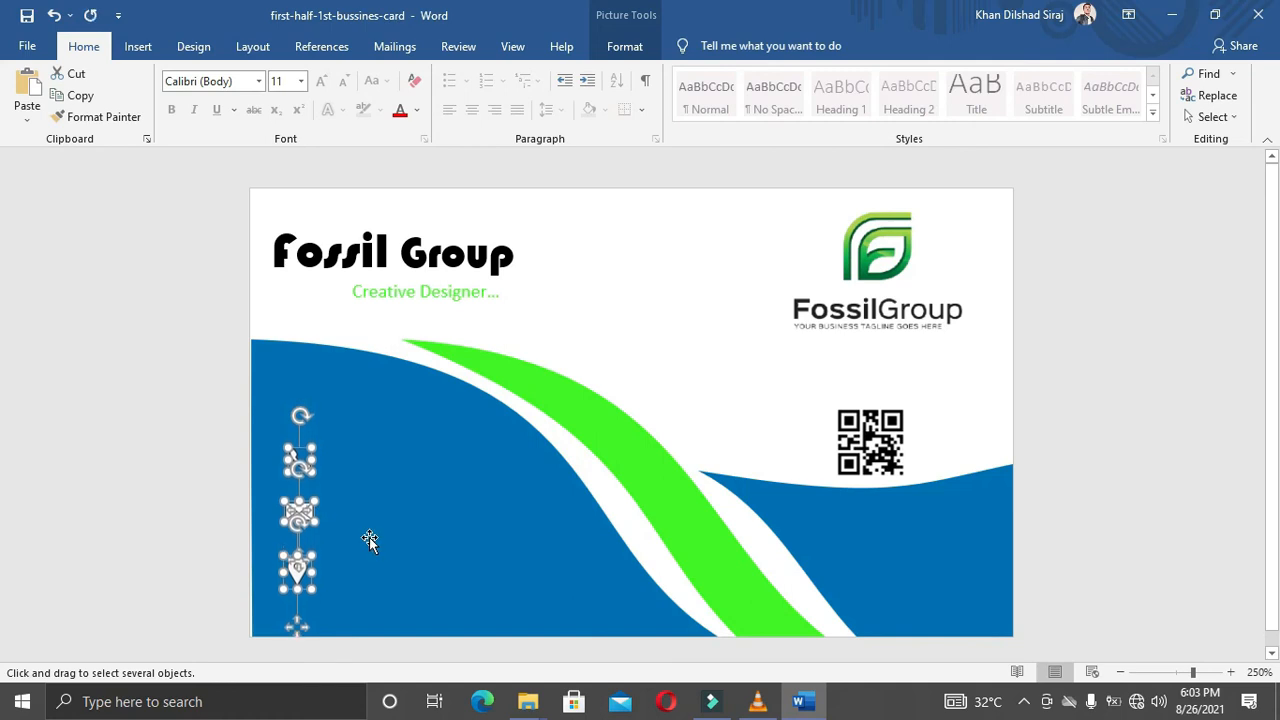
{"action": "key", "text": "Down"}
{"action": "key", "text": "Down"}
{"action": "key", "text": "Down"}
{"action": "key", "text": "Left"}
{"action": "key", "text": "Left"}
{"action": "key", "text": "Left"}
{"action": "key", "text": "Left"}
{"action": "key", "text": "Left"}
{"action": "key", "text": "Left"}
{"action": "key", "text": "Left"}
{"action": "key", "text": "Left"}
{"action": "key", "text": "Left"}
{"action": "key", "text": "Left"}
{"action": "key", "text": "Left"}
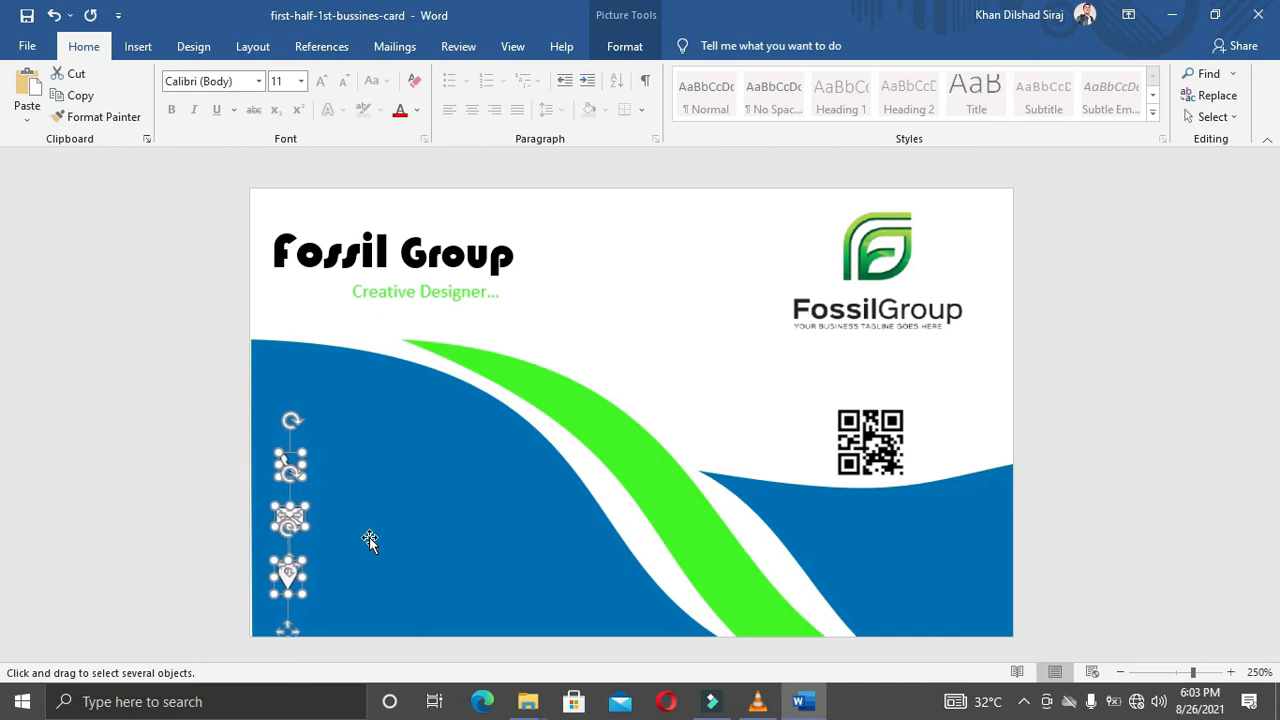
{"action": "left_click", "coordinate": [703, 316]}
{"action": "left_click", "coordinate": [667, 320]}
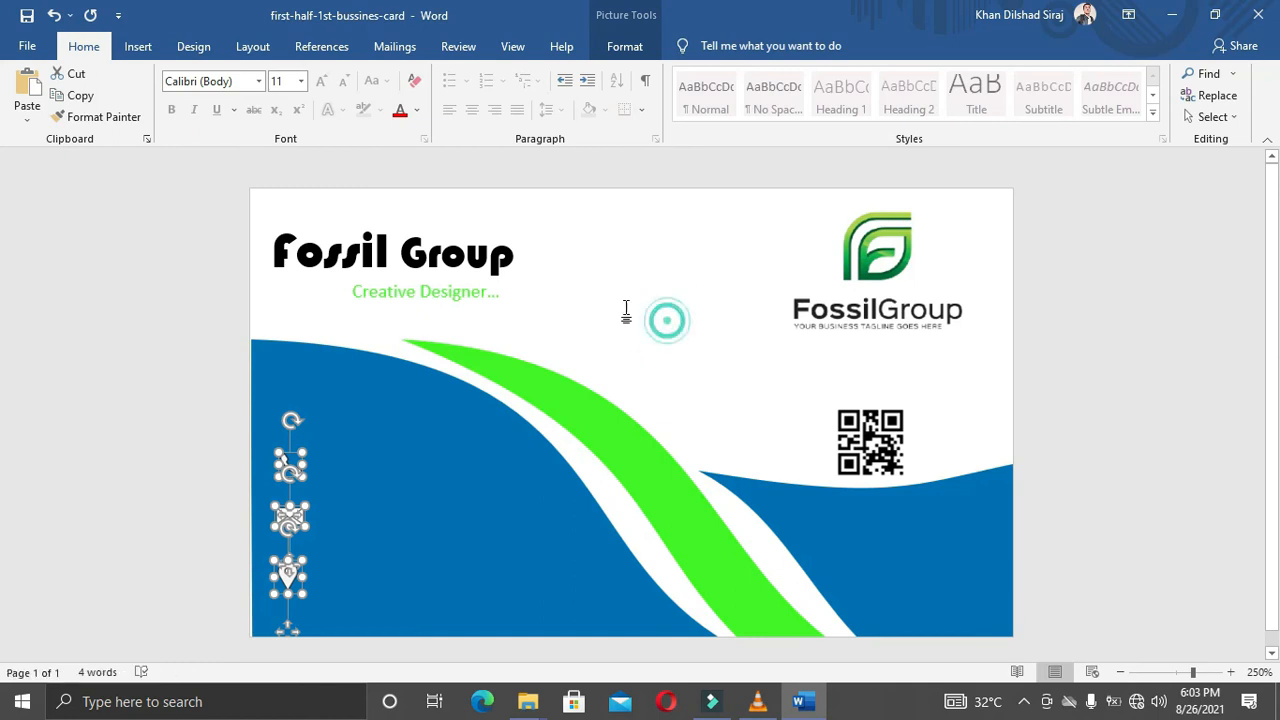
Step: Select just the phone icon and nudge it slightly left
{"action": "left_click", "coordinate": [1213, 117]}
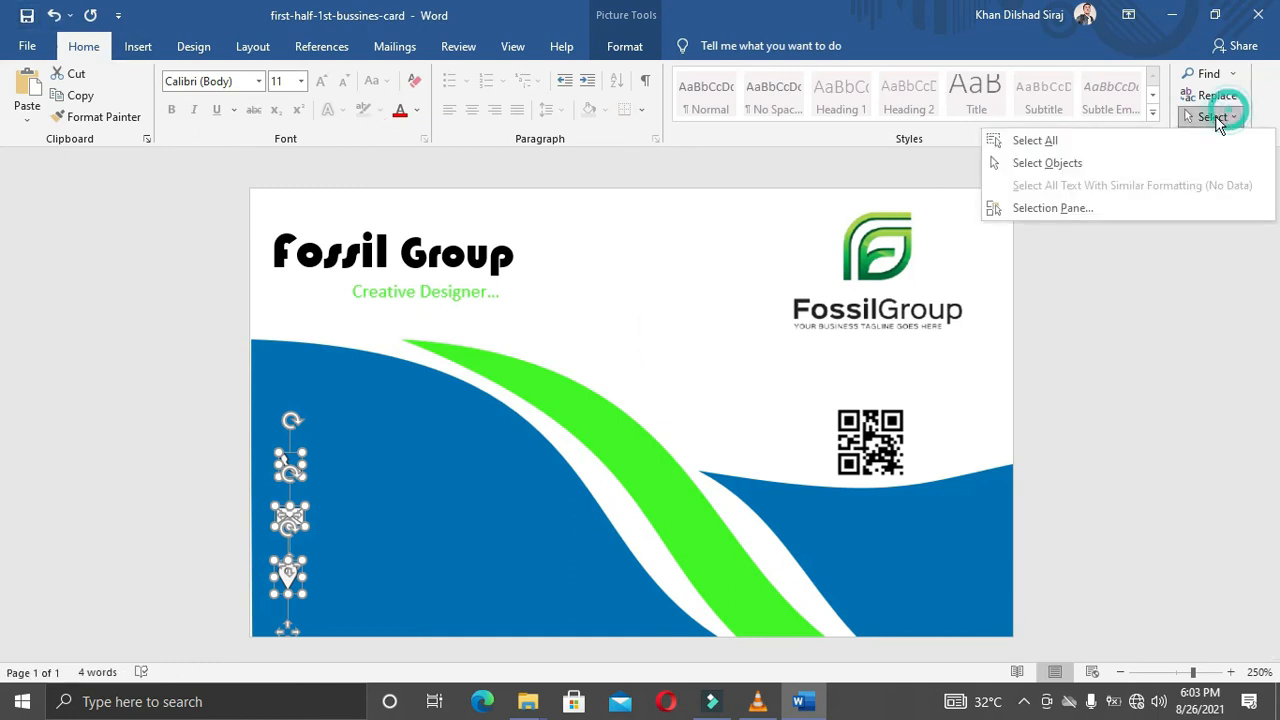
{"action": "left_click", "coordinate": [1085, 166]}
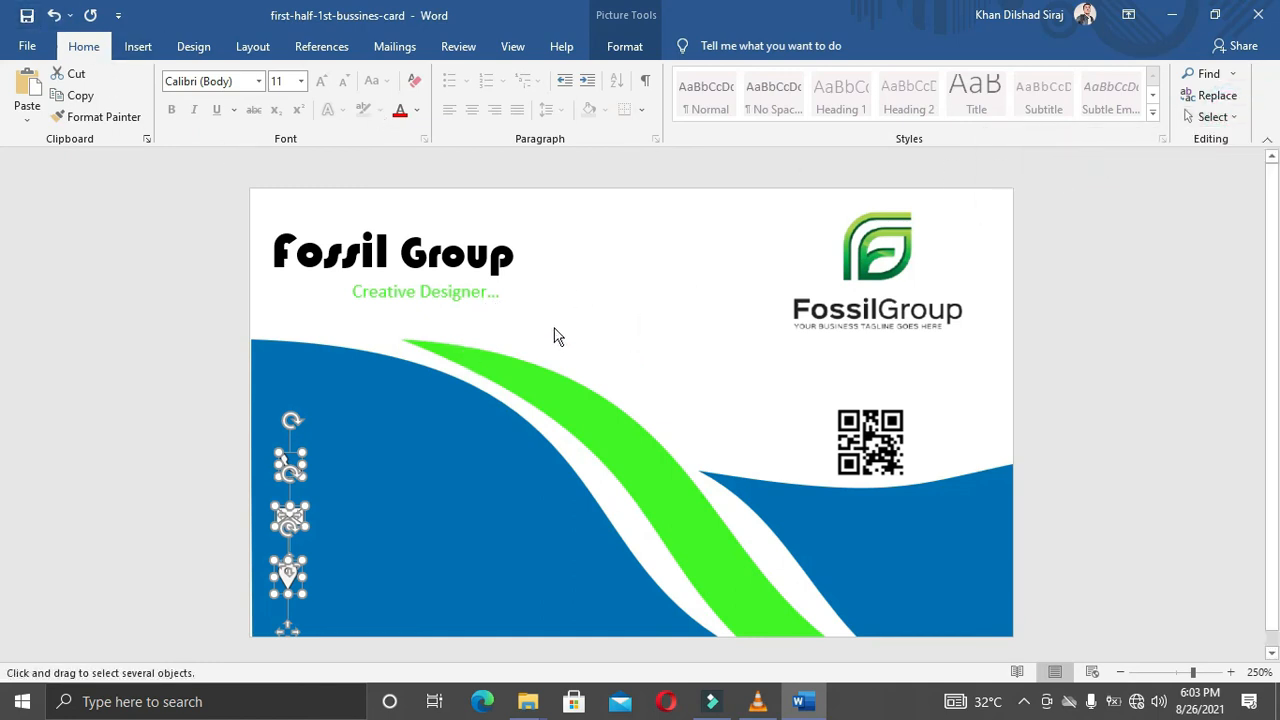
{"action": "left_click", "coordinate": [737, 303]}
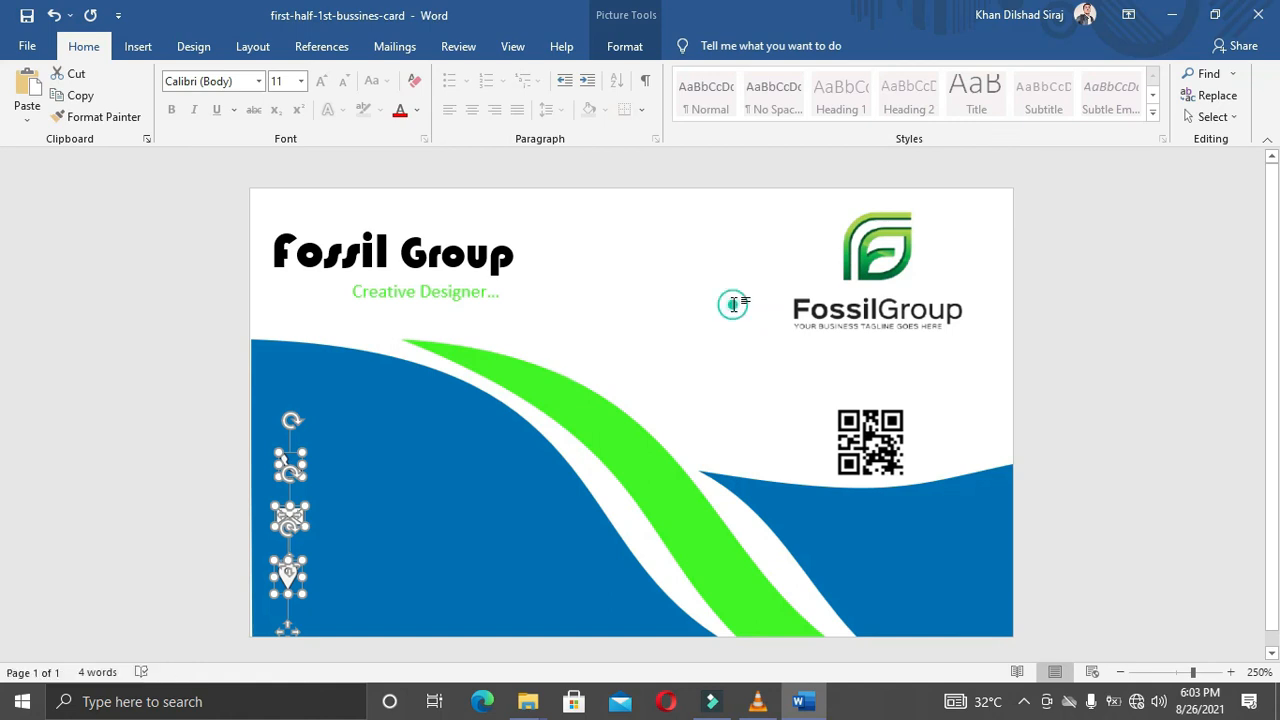
{"action": "left_click", "coordinate": [289, 463]}
{"action": "key", "text": "Left"}
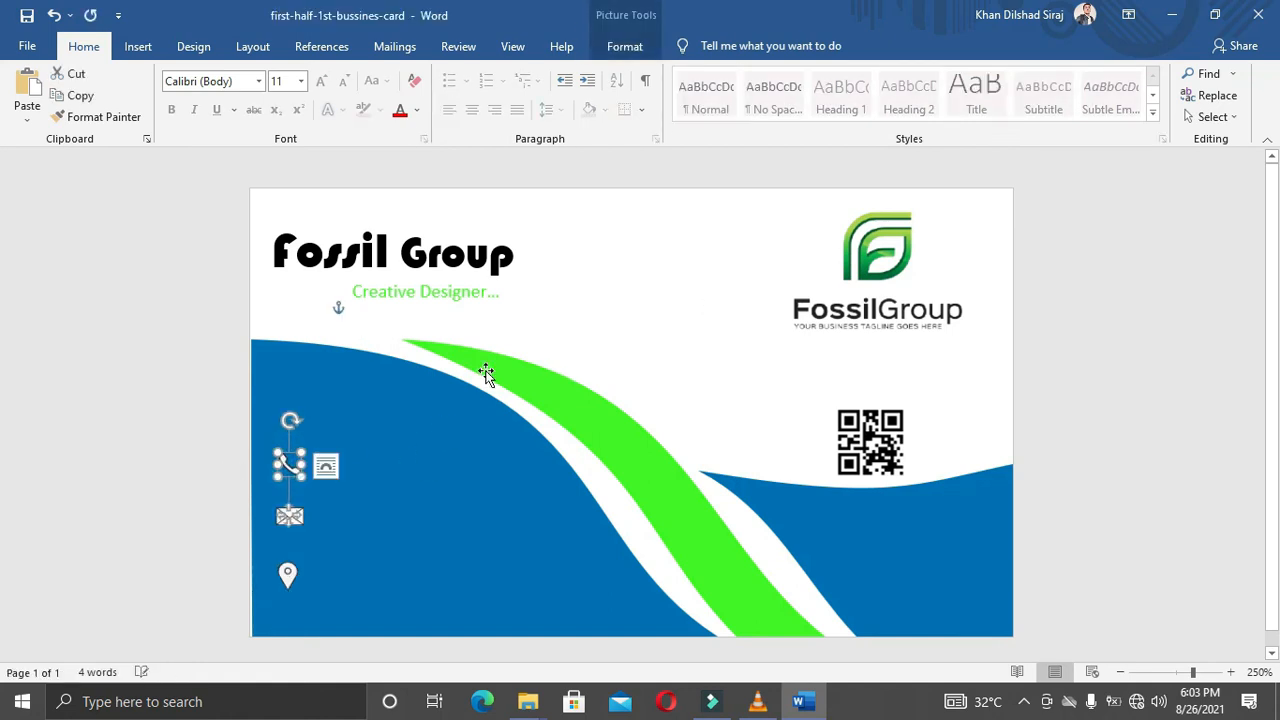
{"action": "left_click", "coordinate": [636, 312]}
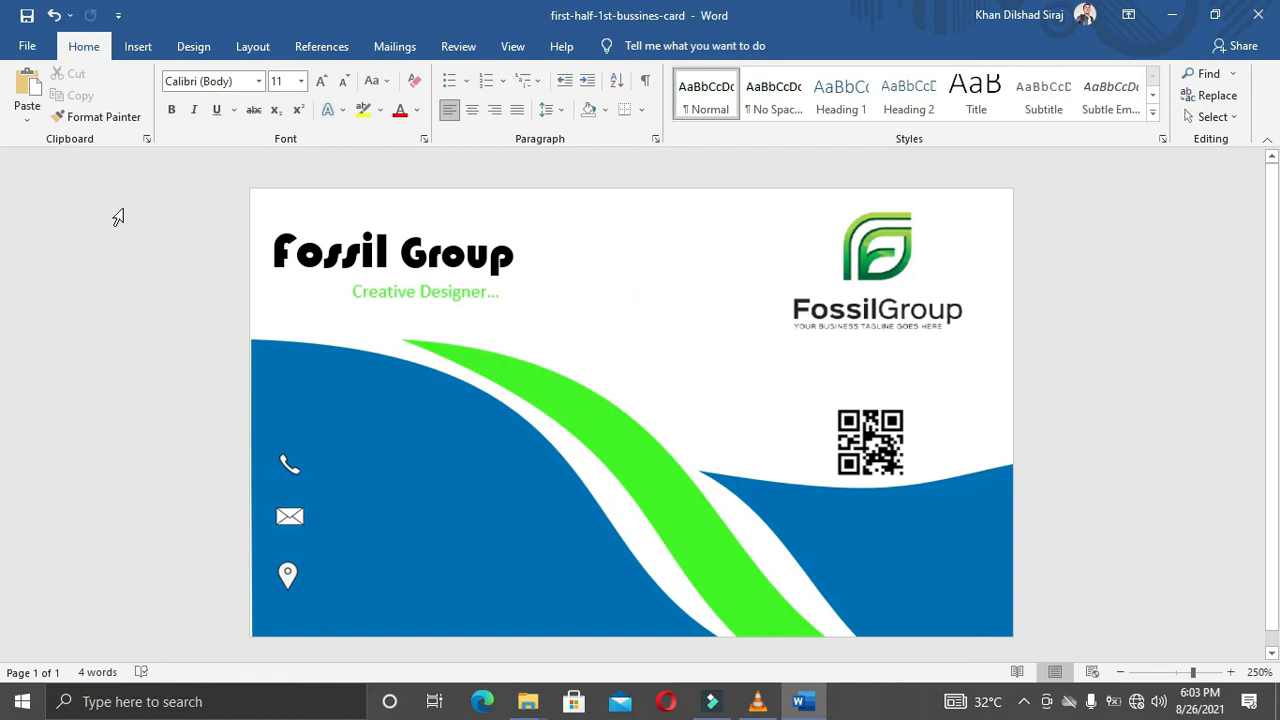
Step: Insert WordArt in the plain black style
{"action": "left_click", "coordinate": [142, 46]}
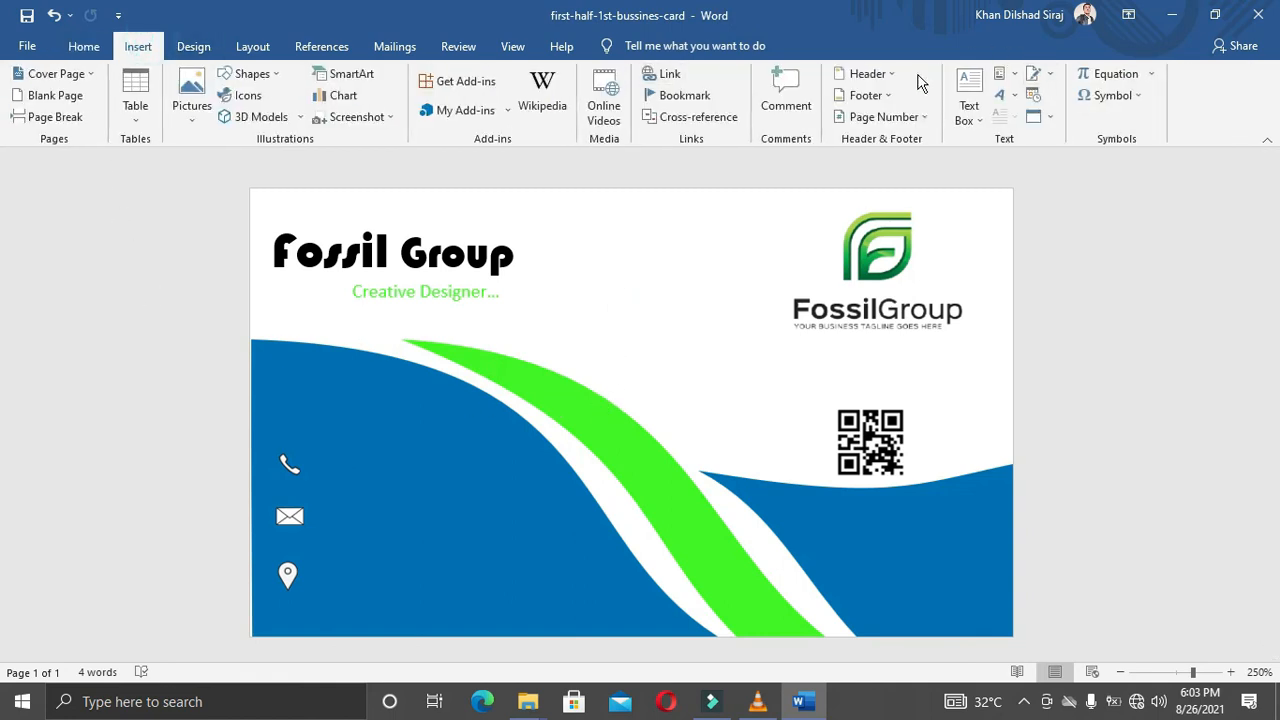
{"action": "left_click", "coordinate": [1002, 95]}
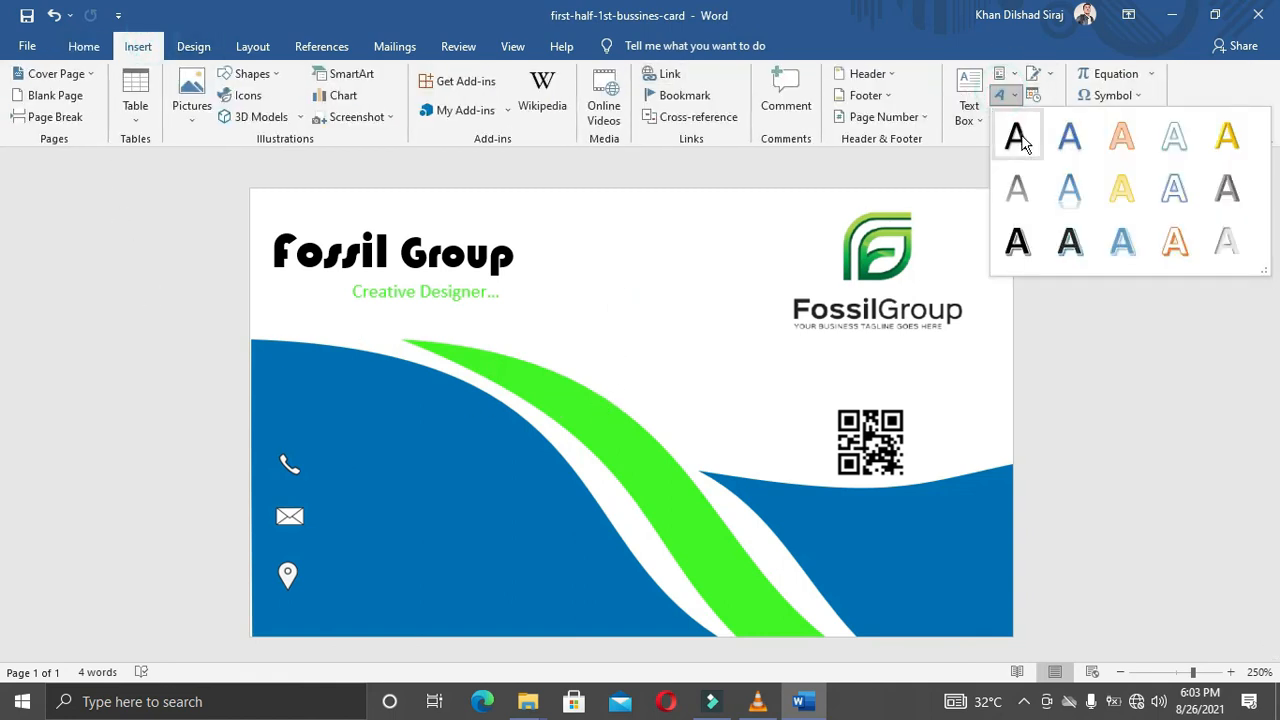
{"action": "left_click", "coordinate": [1020, 142]}
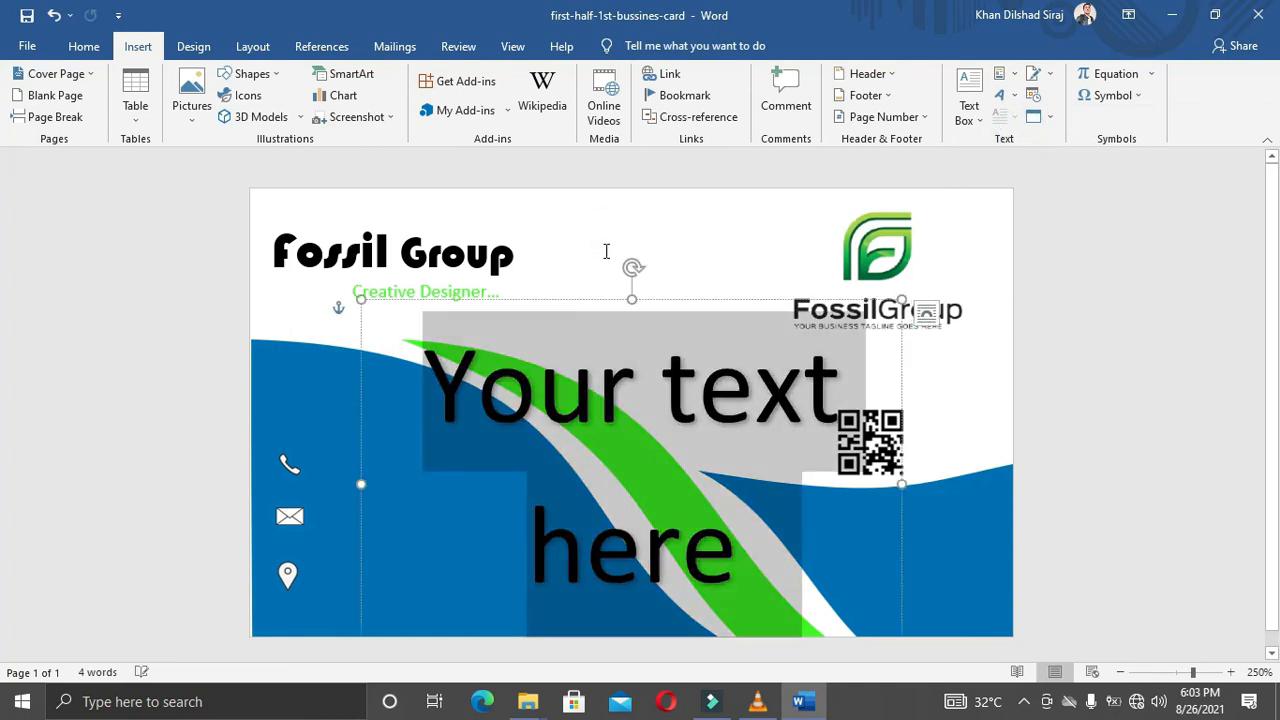
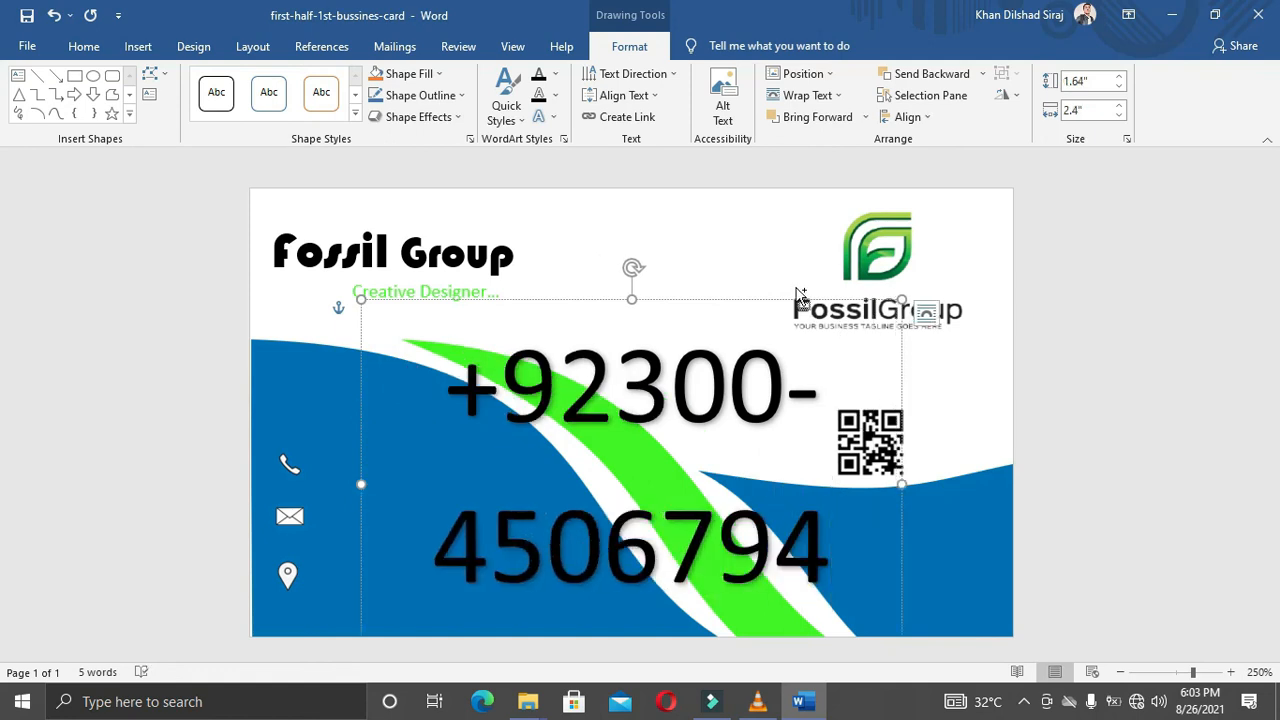
Step: Type the contact phone number into the WordArt and clear all its formatting
{"action": "key", "text": "ctrl+a"}
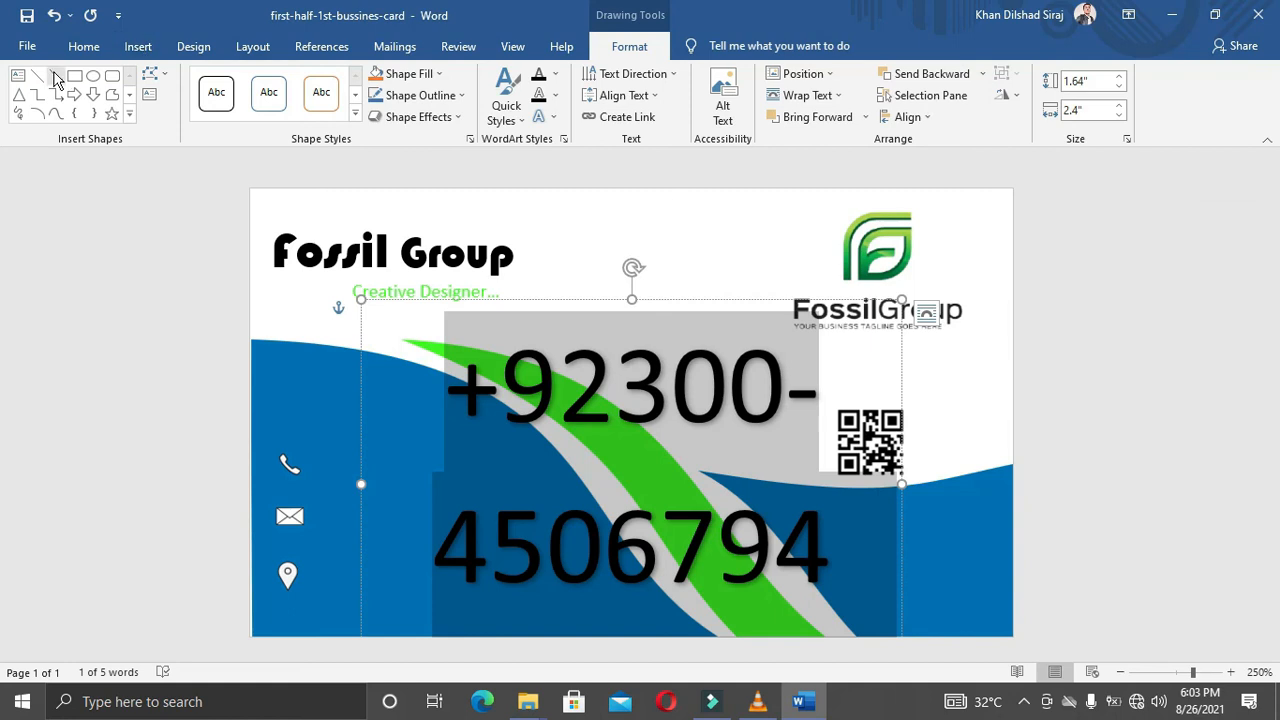
{"action": "left_click", "coordinate": [84, 46]}
{"action": "left_click", "coordinate": [407, 80]}
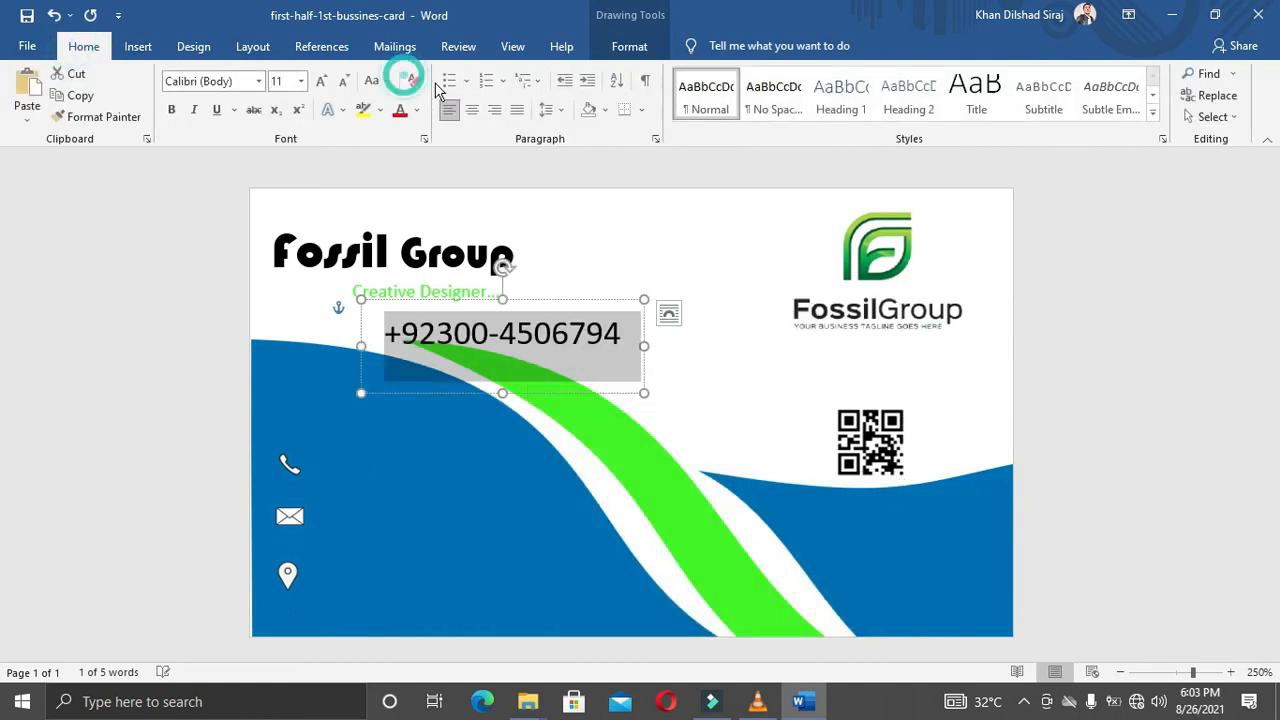
Step: Apply No Spacing, shrink the phone number to 7 pt, and place it beside the phone icon
{"action": "left_click", "coordinate": [765, 96]}
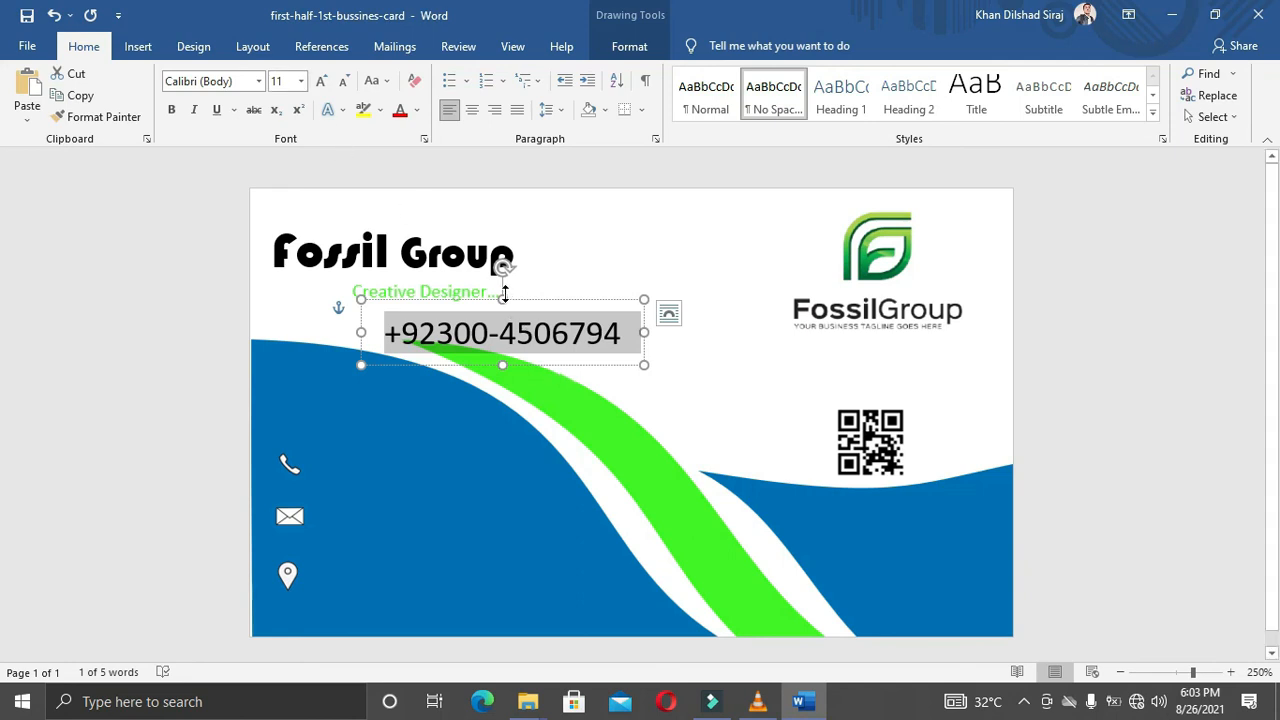
{"action": "left_click", "coordinate": [343, 80]}
{"action": "left_click", "coordinate": [343, 80]}
{"action": "left_click", "coordinate": [343, 80]}
{"action": "left_click", "coordinate": [343, 80]}
{"action": "left_click_drag", "start_coordinate": [472, 302], "coordinate": [402, 437]}
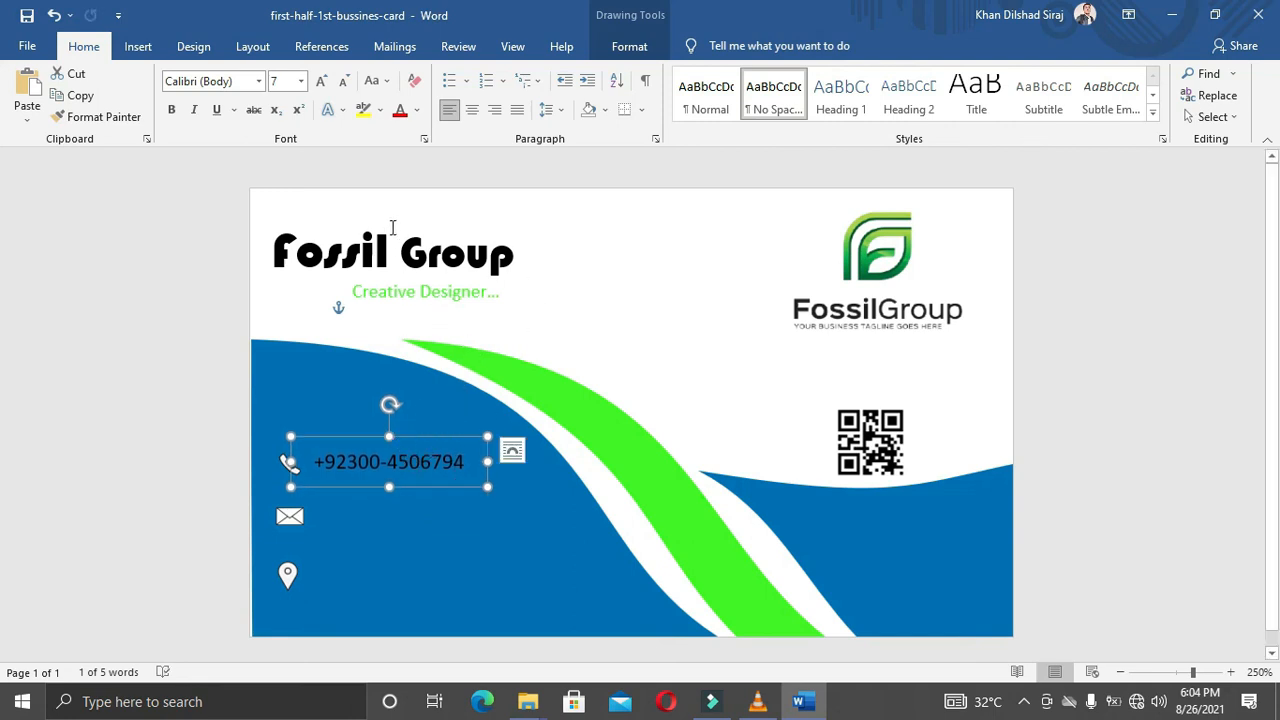
Step: Make the phone number white, nudge it into position, and duplicate its box with Ctrl+D
{"action": "left_click", "coordinate": [416, 110]}
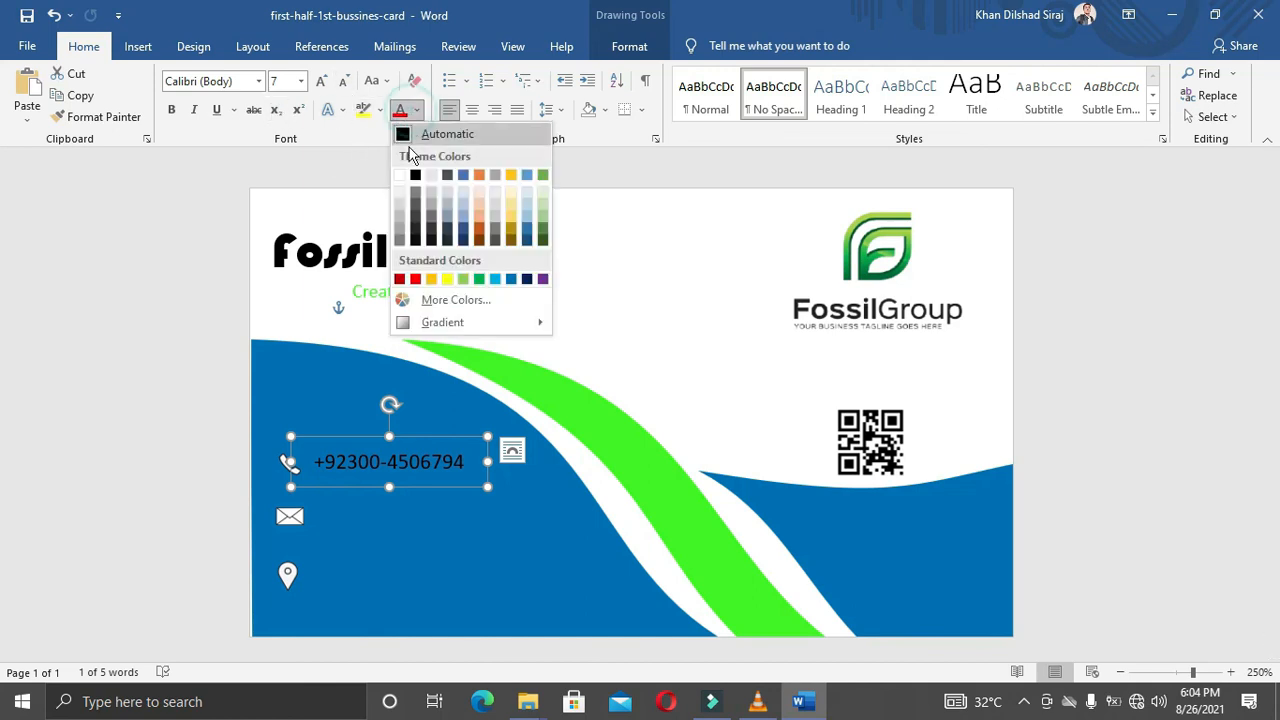
{"action": "left_click", "coordinate": [399, 177]}
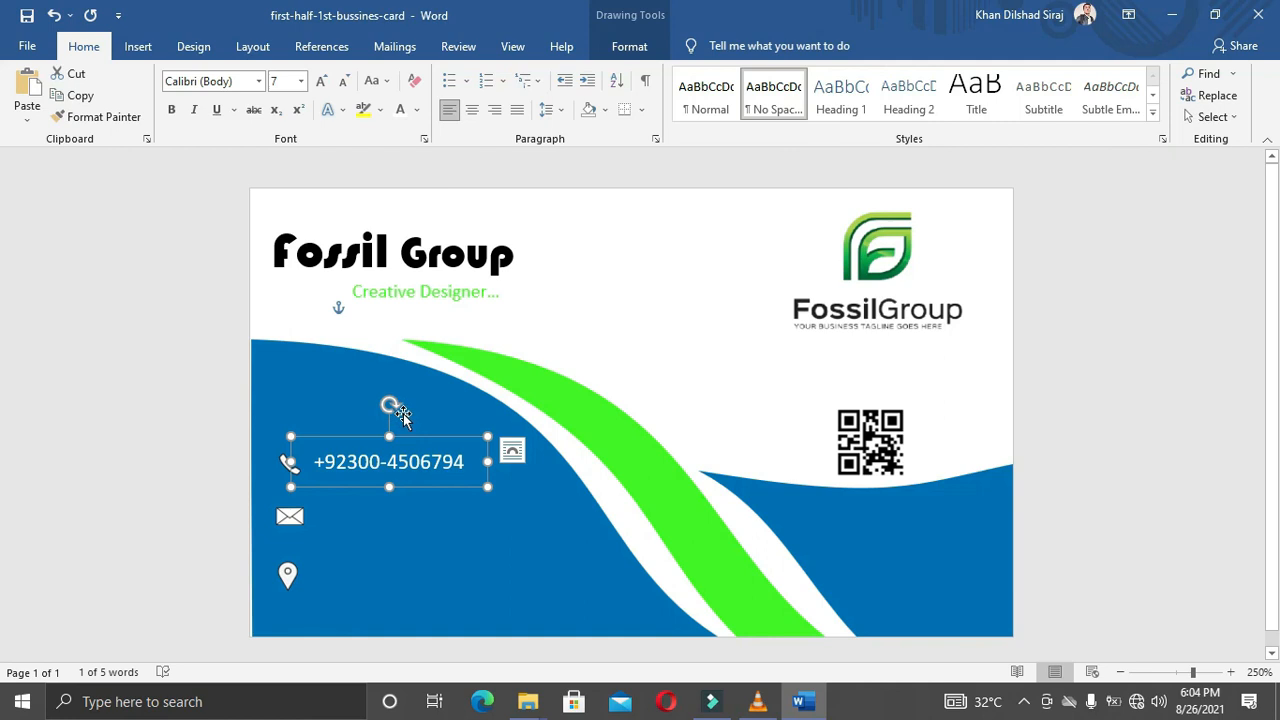
{"action": "key", "text": "Down"}
{"action": "key", "text": "Down"}
{"action": "key", "text": "Right"}
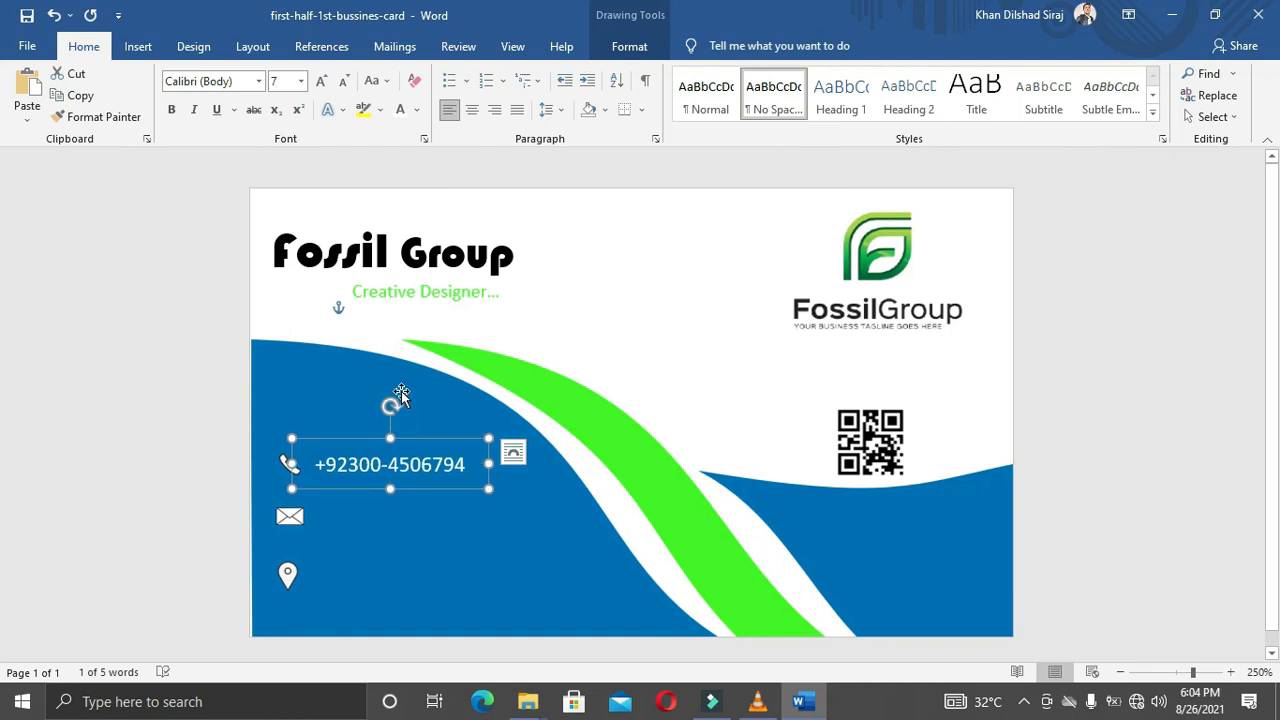
{"action": "key", "text": "Down"}
{"action": "key", "text": "Up"}
{"action": "key", "text": "ctrl+d"}
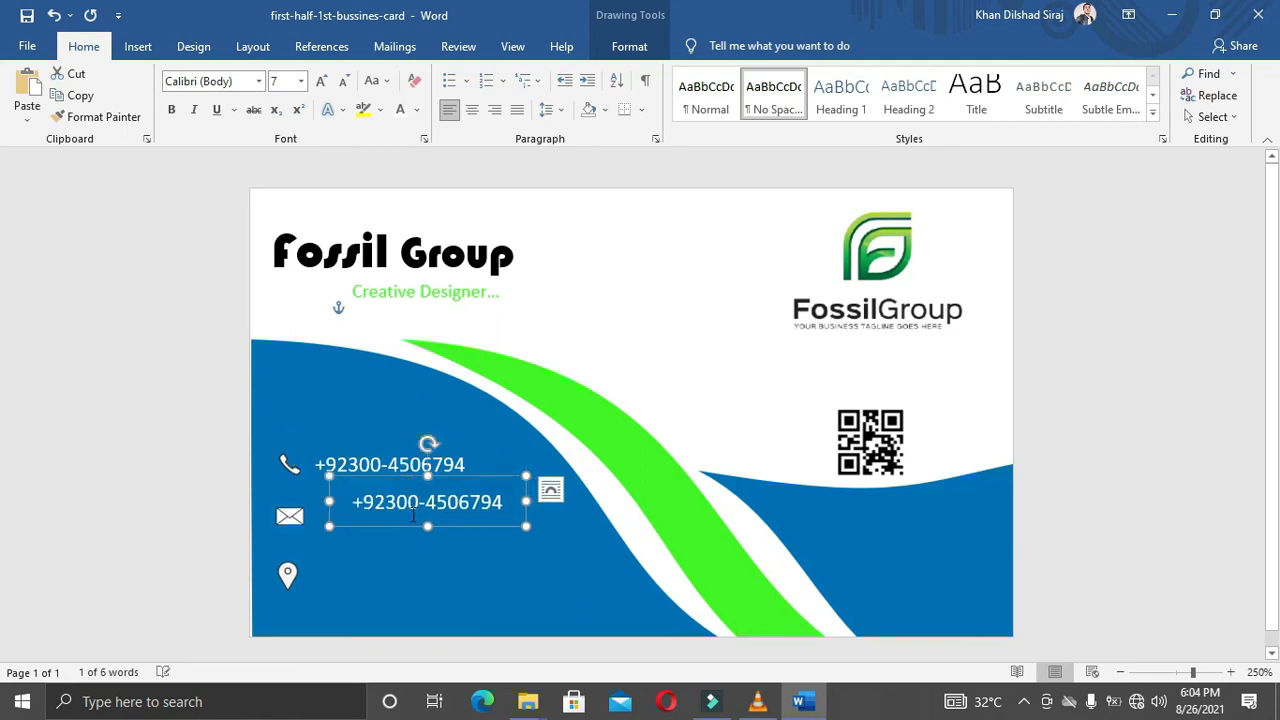
Step: Replace the duplicate's text with the contact e-mail address, place it beside the envelope, and paste a copy
{"action": "left_click", "coordinate": [463, 503]}
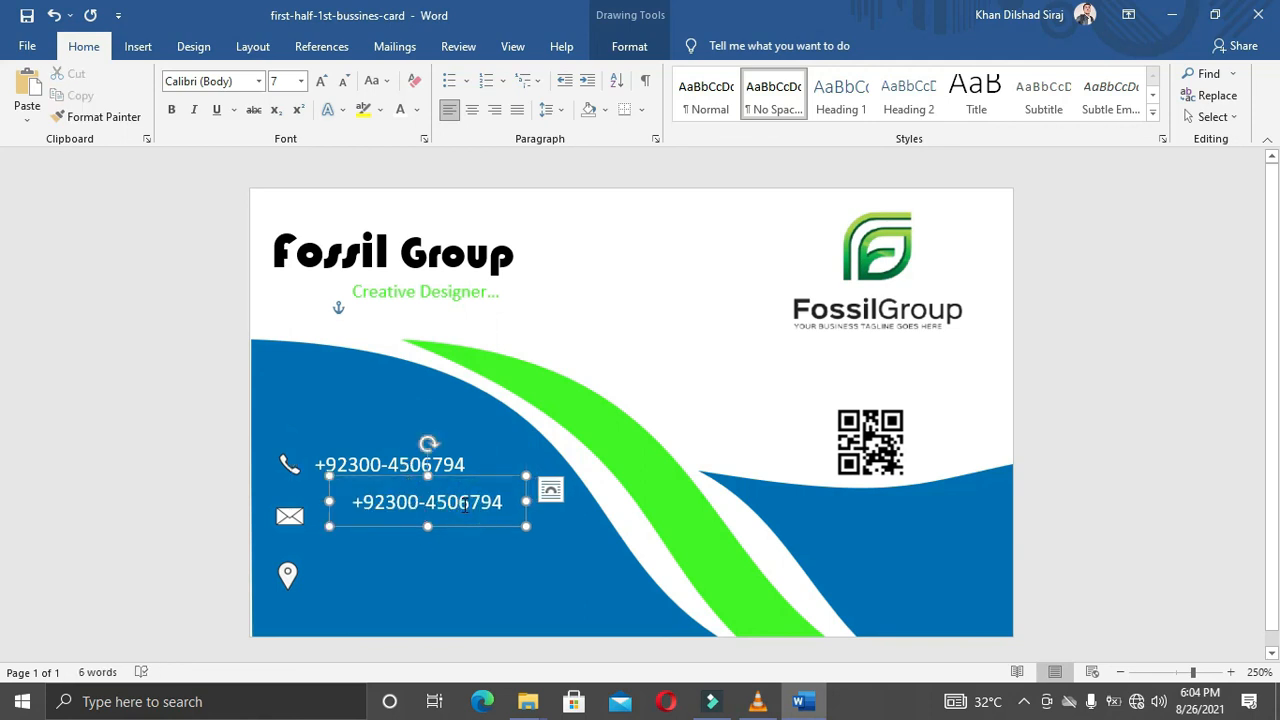
{"action": "triple_click", "coordinate": [463, 503]}
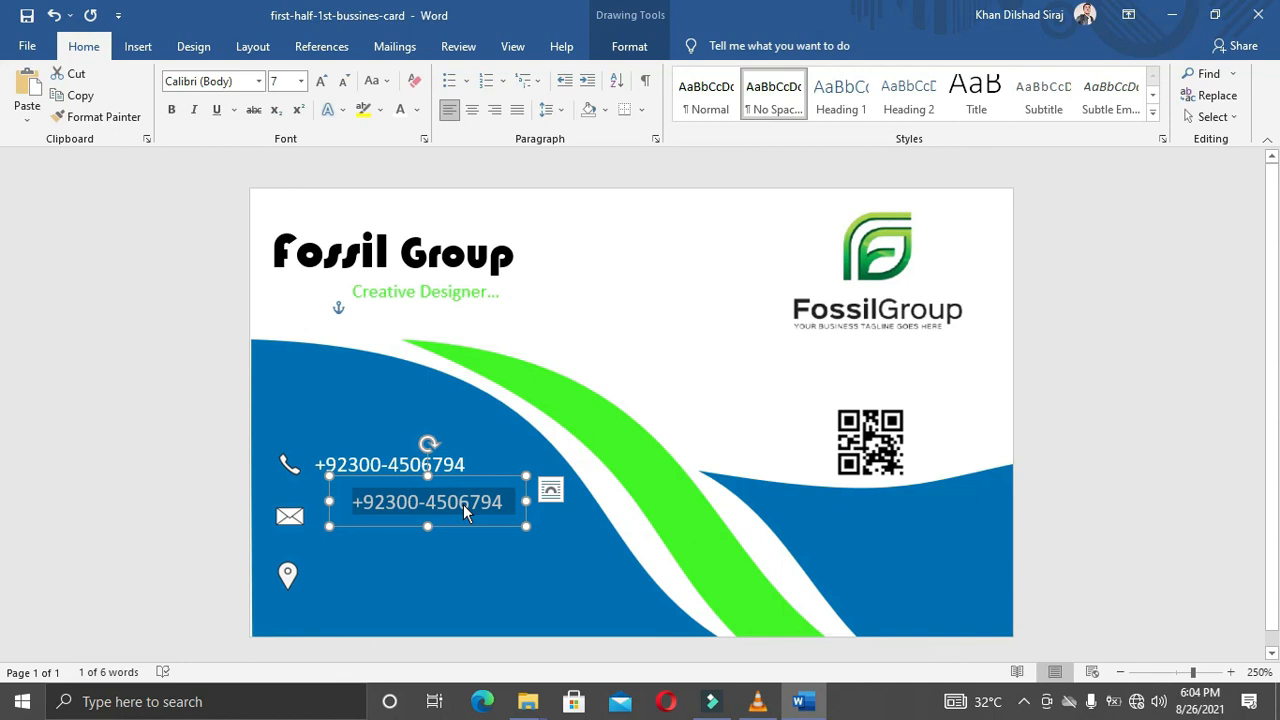
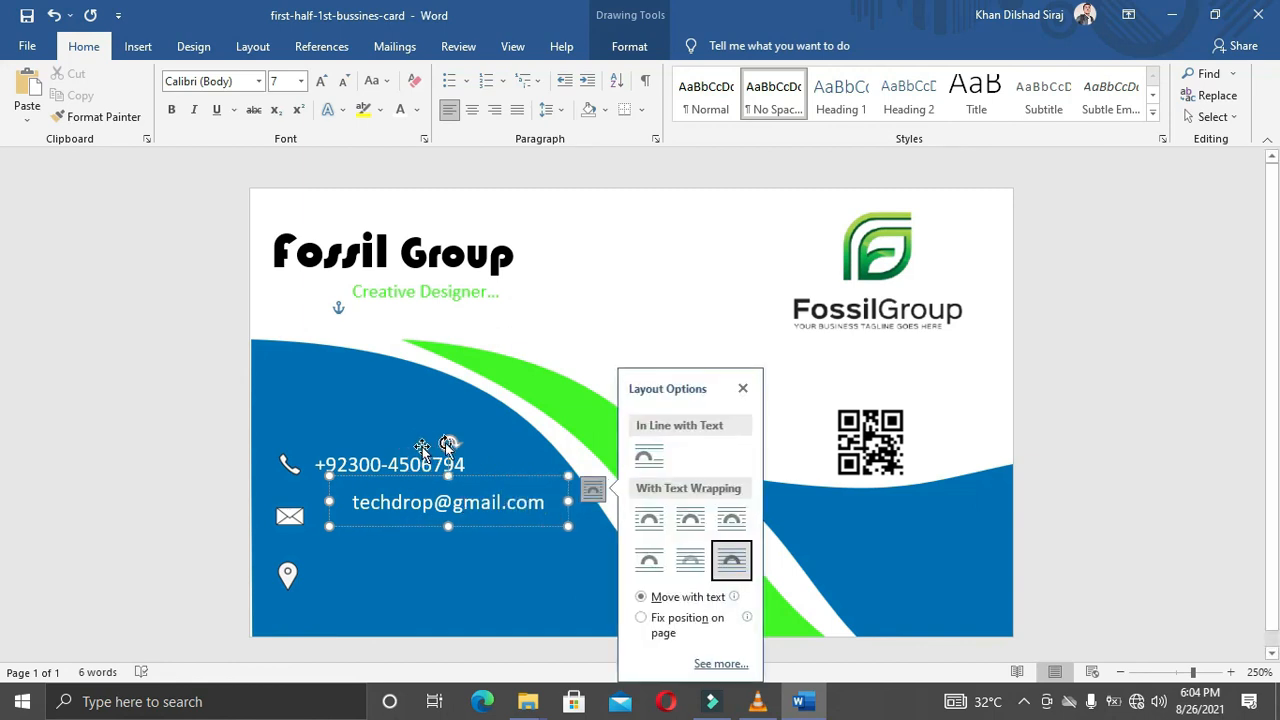
{"action": "left_click", "coordinate": [743, 388]}
{"action": "left_click_drag", "start_coordinate": [480, 475], "coordinate": [445, 490]}
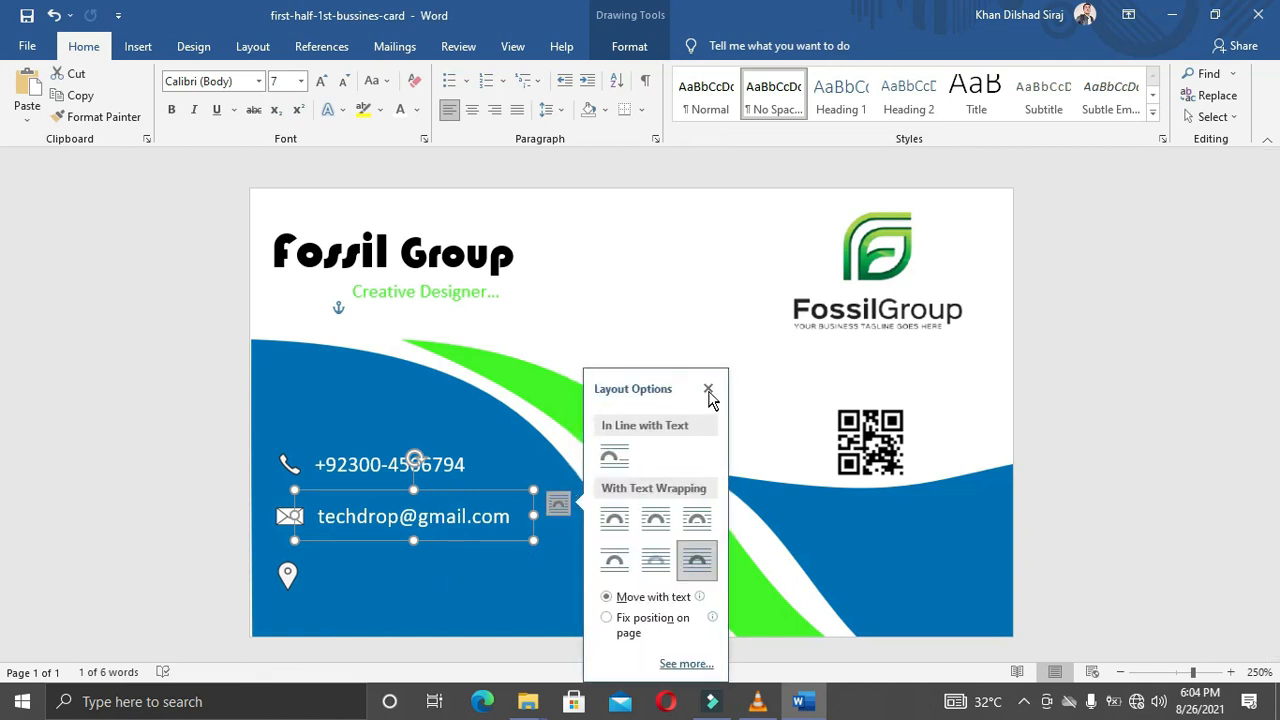
{"action": "left_click", "coordinate": [708, 390]}
{"action": "key", "text": "ctrl+v"}
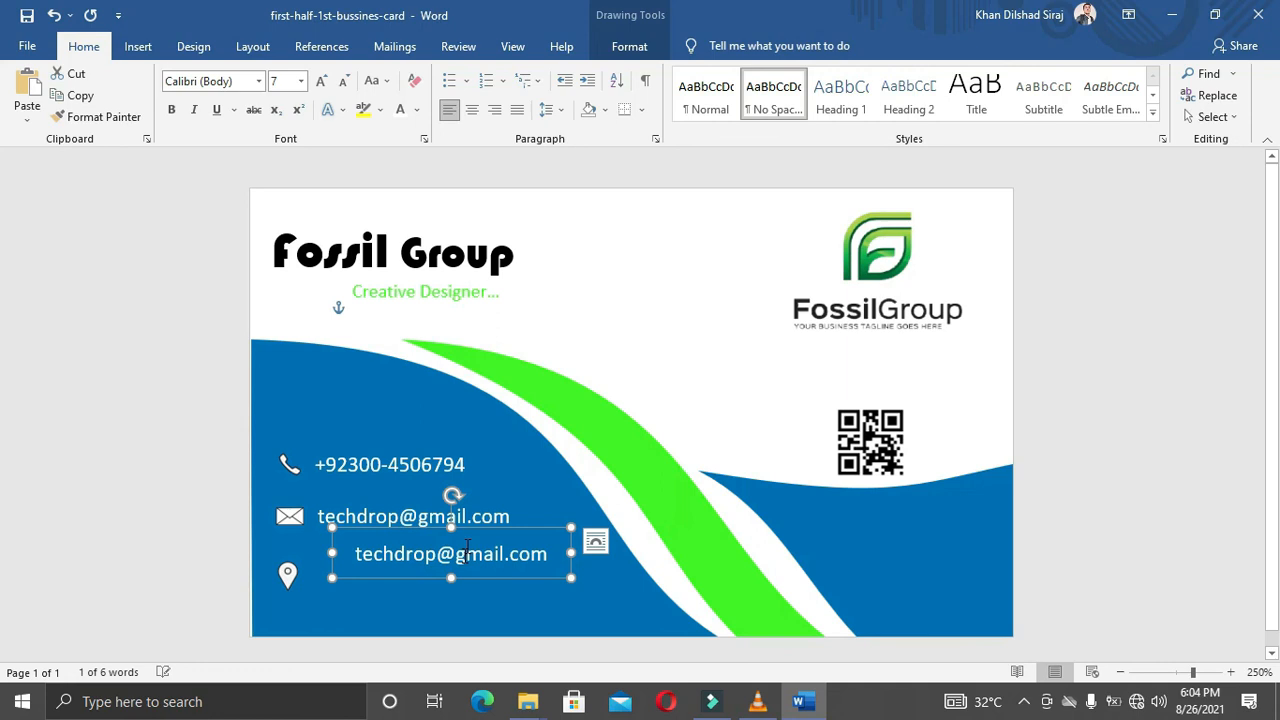
Step: Move the copy beside the location pin and replace its text with the city-and-country address
{"action": "left_click_drag", "start_coordinate": [468, 535], "coordinate": [428, 548]}
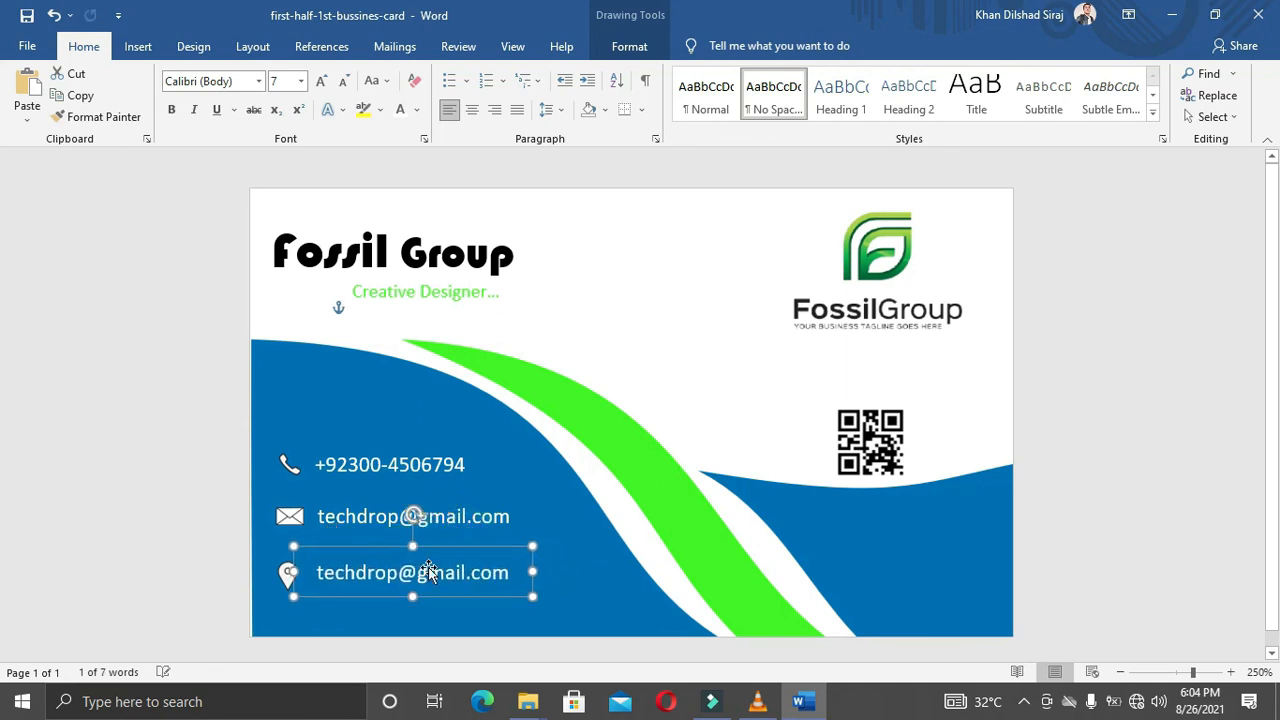
{"action": "left_click", "coordinate": [430, 578]}
{"action": "triple_click", "coordinate": [431, 583]}
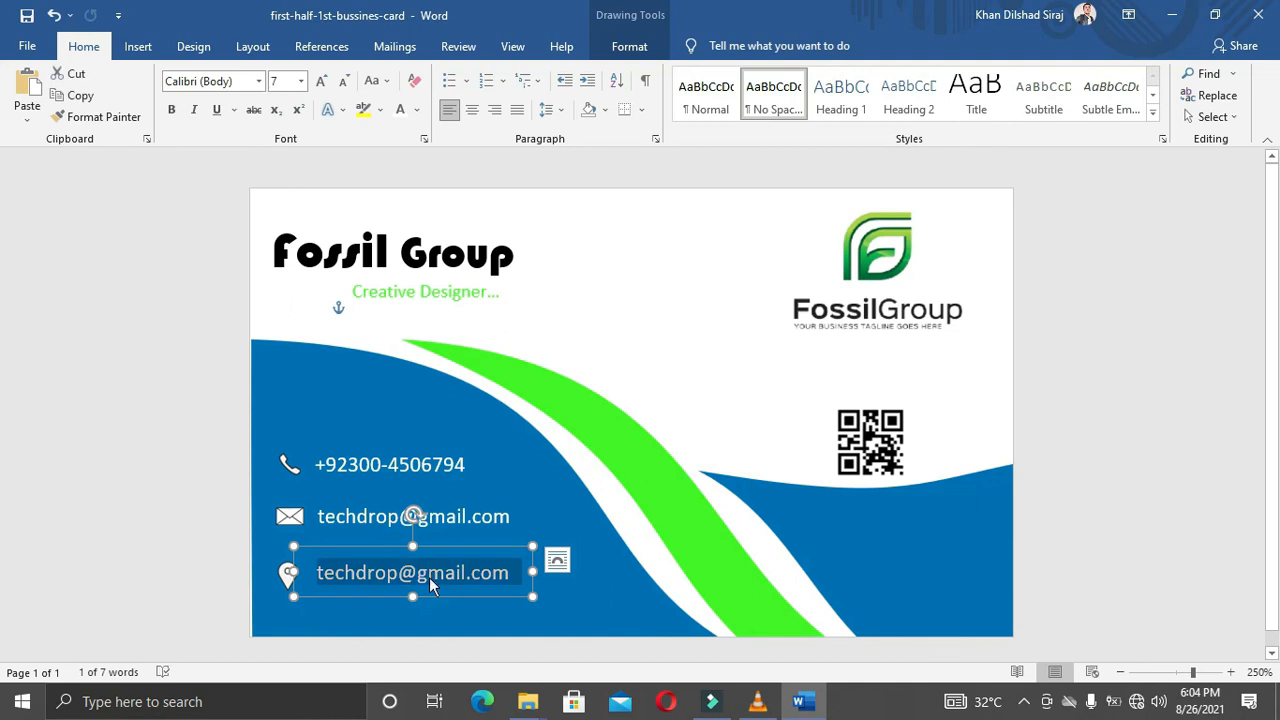
{"action": "type", "text": "Allah"}
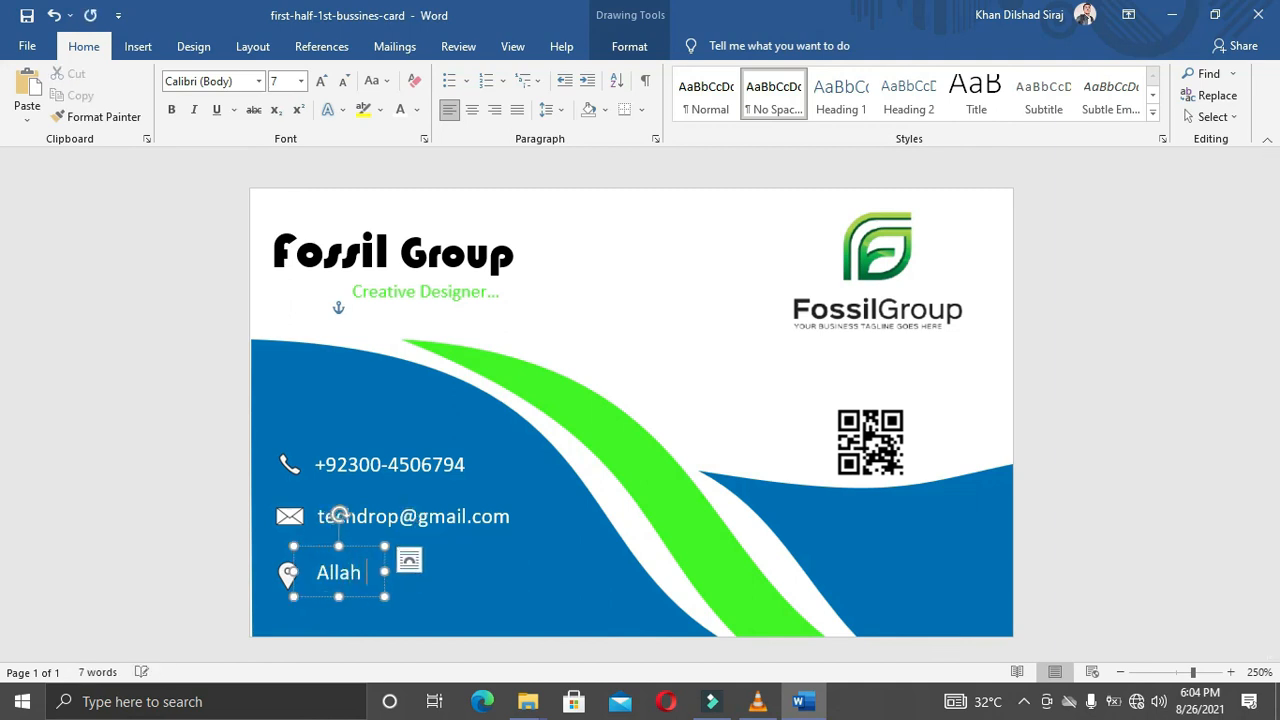
{"action": "key", "text": "BackSpace"}
{"action": "type", "text": "h Abad"}
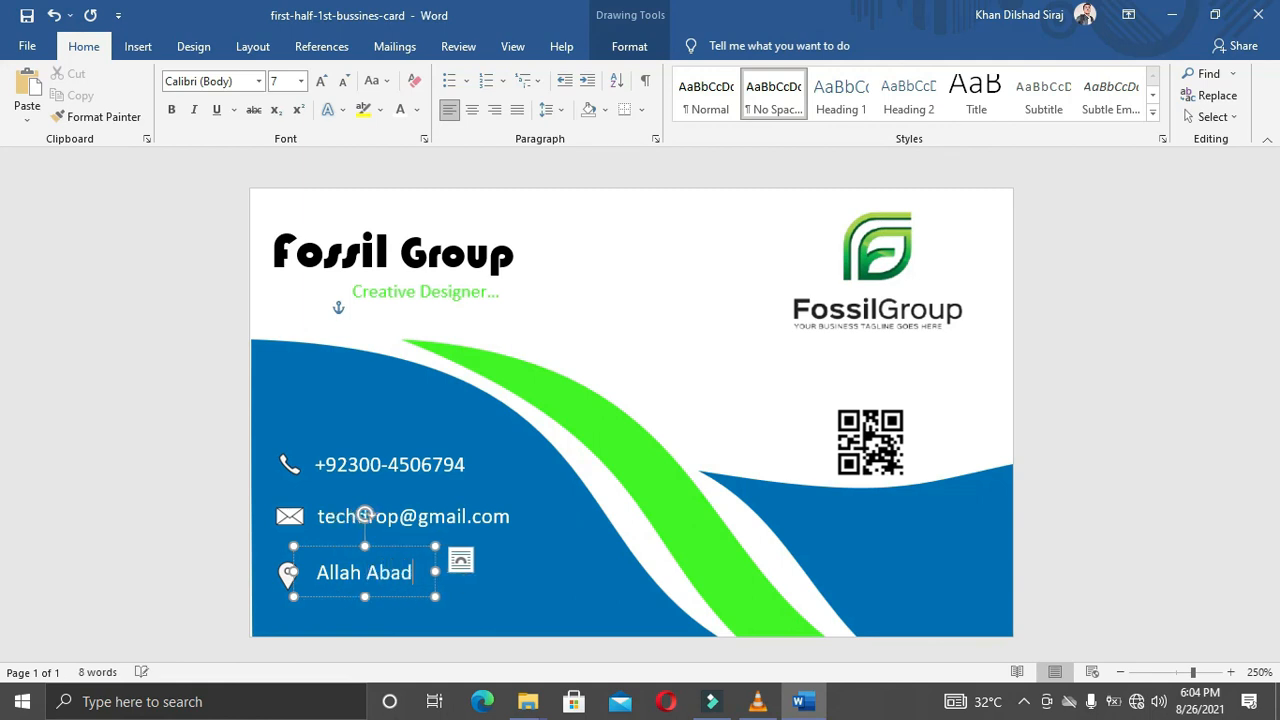
{"action": "type", "text": ", P"}
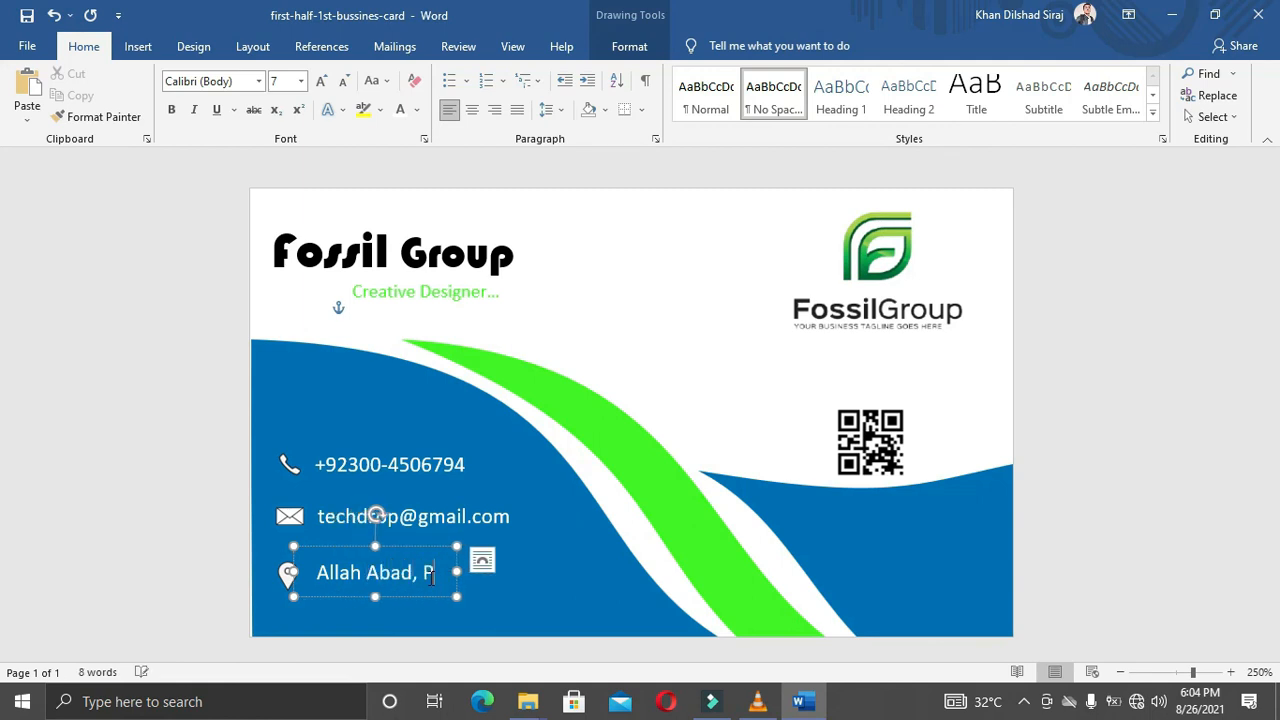
{"action": "type", "text": "akistna"}
{"action": "key", "text": "BackSpace"}
{"action": "key", "text": "BackSpace"}
{"action": "type", "text": "an"}
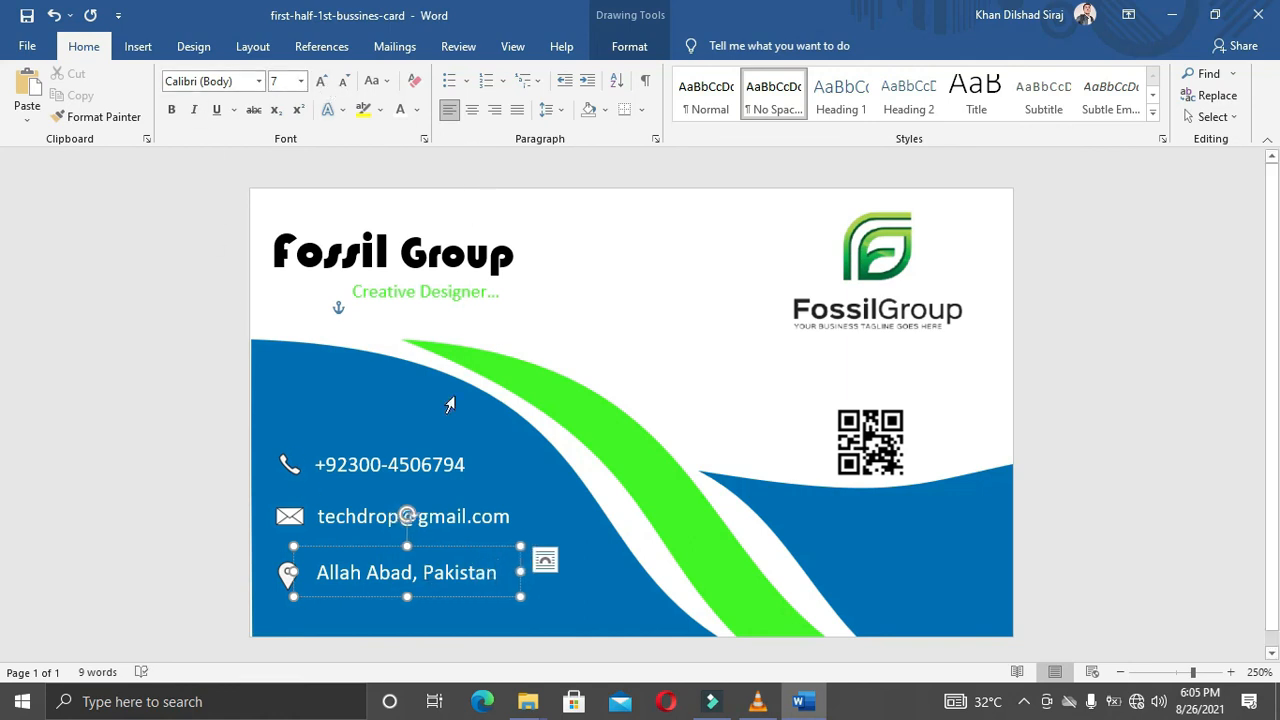
{"action": "left_click", "coordinate": [428, 596]}
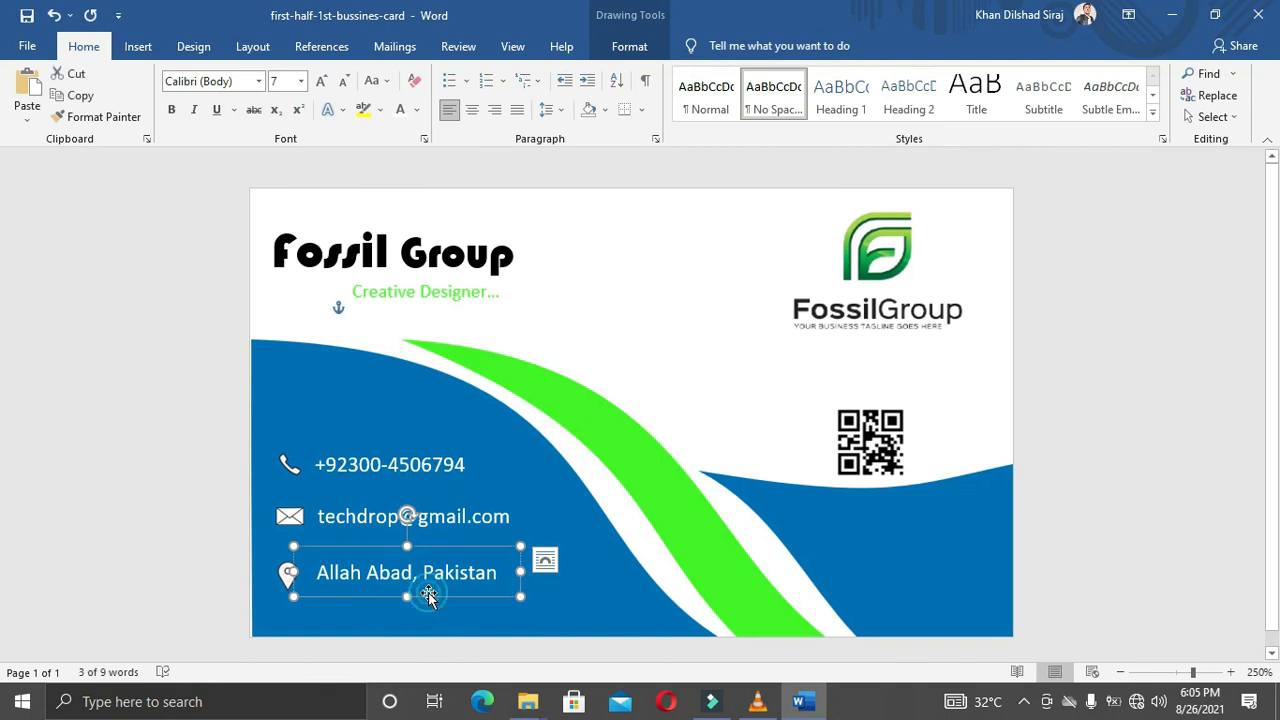
{"action": "left_click", "coordinate": [709, 316]}
{"action": "scroll", "coordinate": [709, 316], "scroll_direction": "down", "scroll_amount": 11}
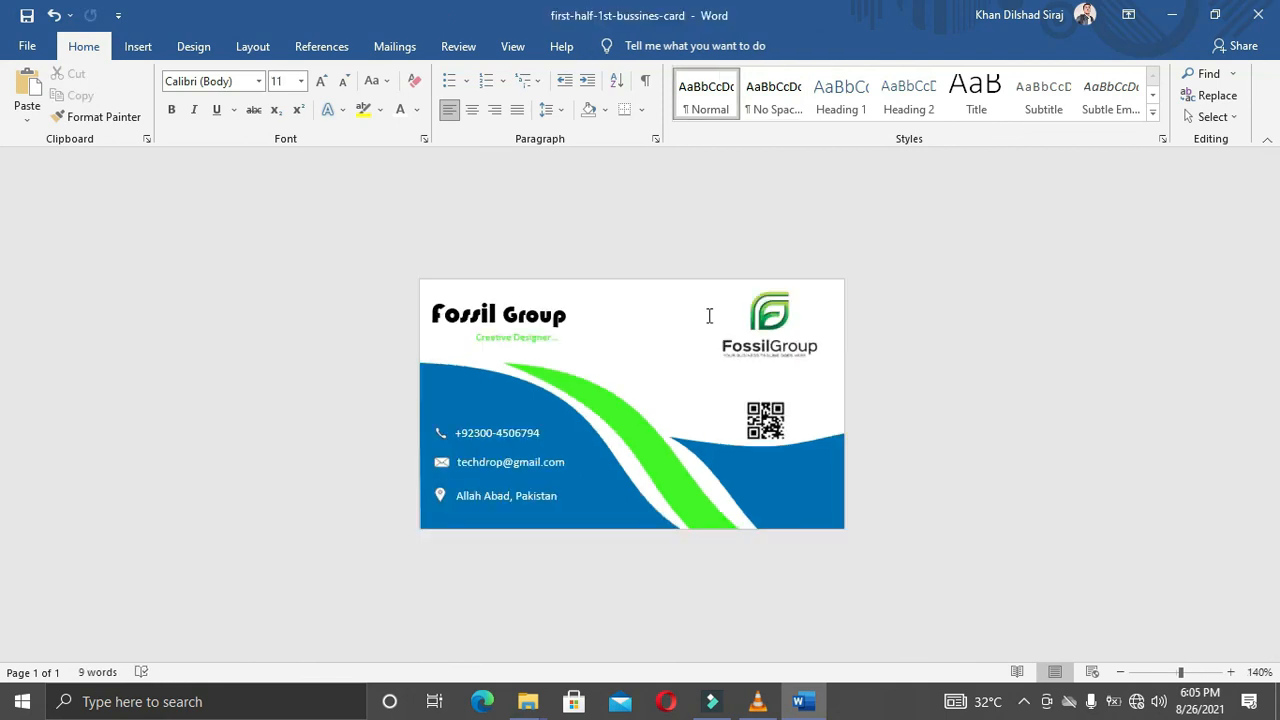
{"action": "scroll", "coordinate": [709, 316], "scroll_direction": "up", "scroll_amount": 9}
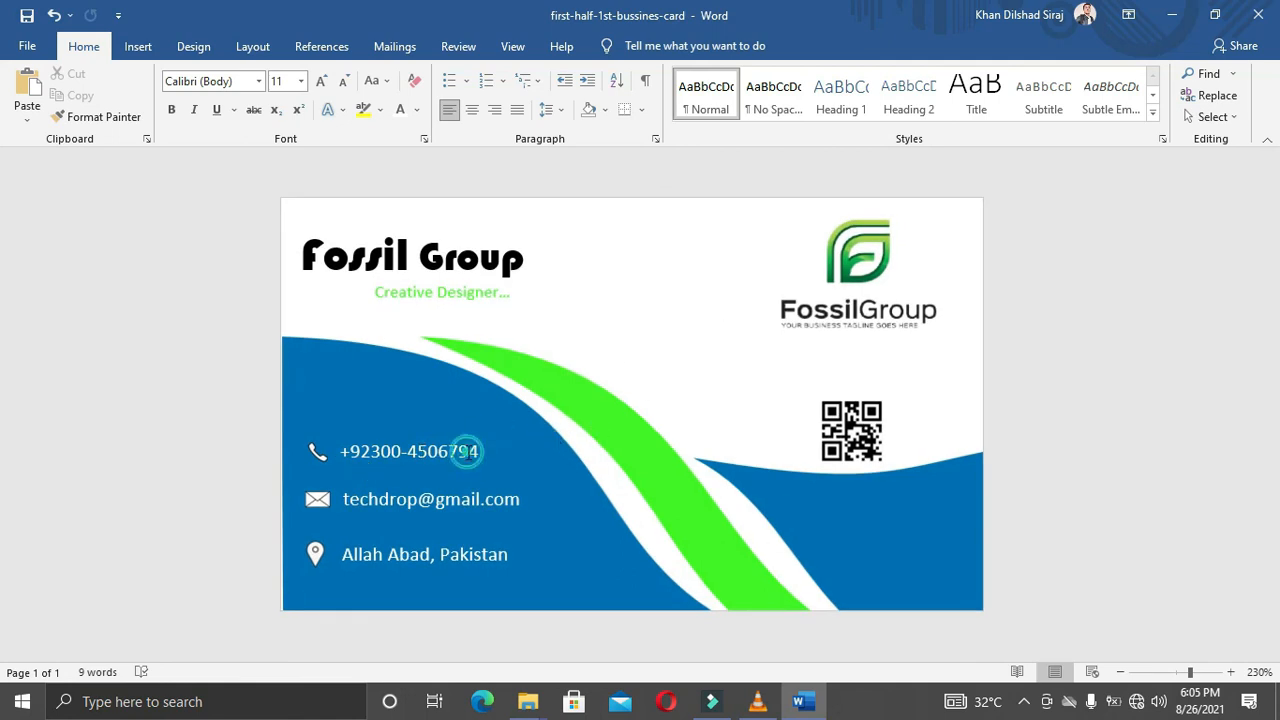
{"action": "left_click", "coordinate": [479, 452]}
{"action": "left_click", "coordinate": [480, 466]}
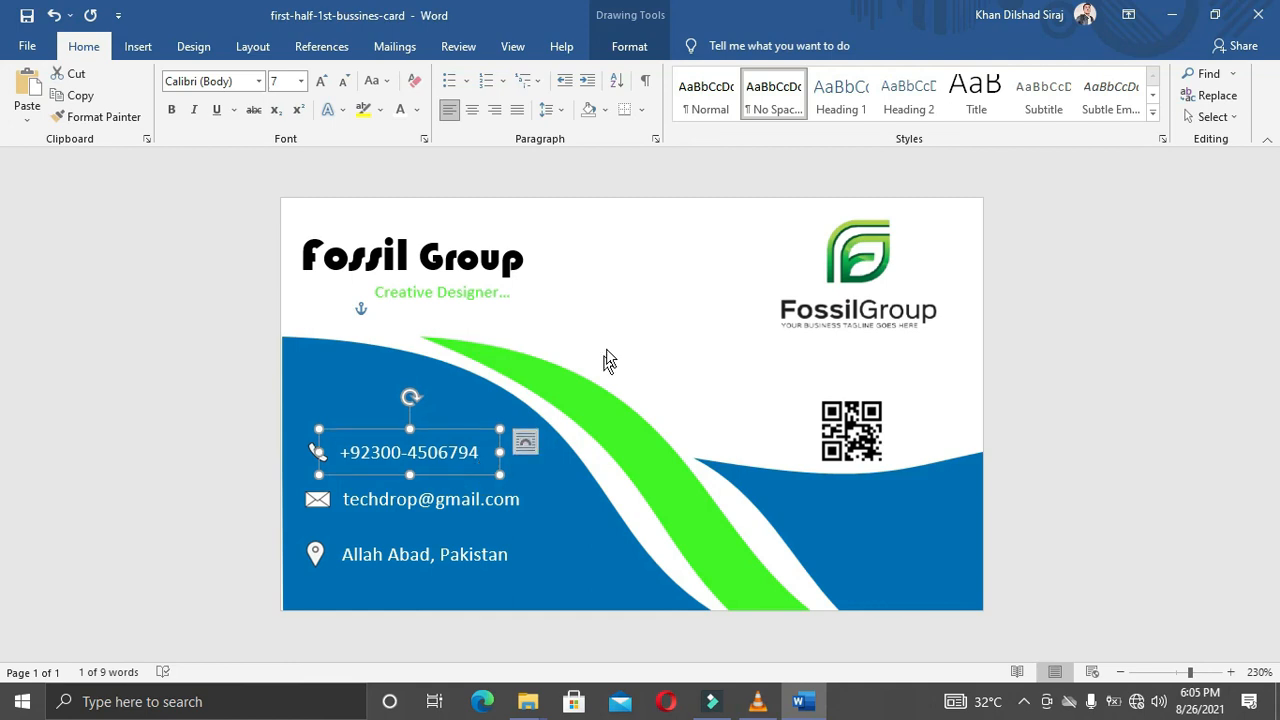
{"action": "left_click", "coordinate": [680, 294]}
{"action": "scroll", "coordinate": [683, 297], "scroll_direction": "down", "scroll_amount": 7, "text": "ctrl"}
{"action": "scroll", "coordinate": [684, 298], "scroll_direction": "down", "scroll_amount": 4, "text": "ctrl"}
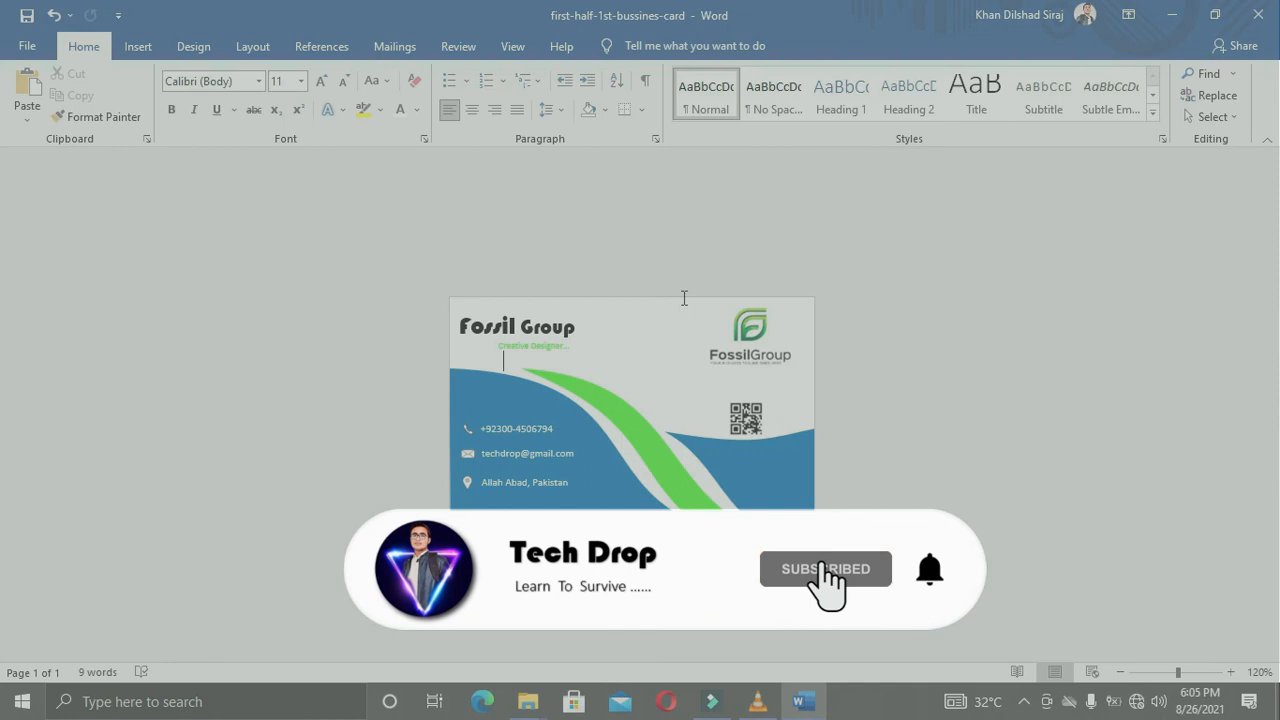
{"action": "scroll", "coordinate": [684, 298], "scroll_direction": "up", "scroll_amount": 4, "text": "ctrl"}
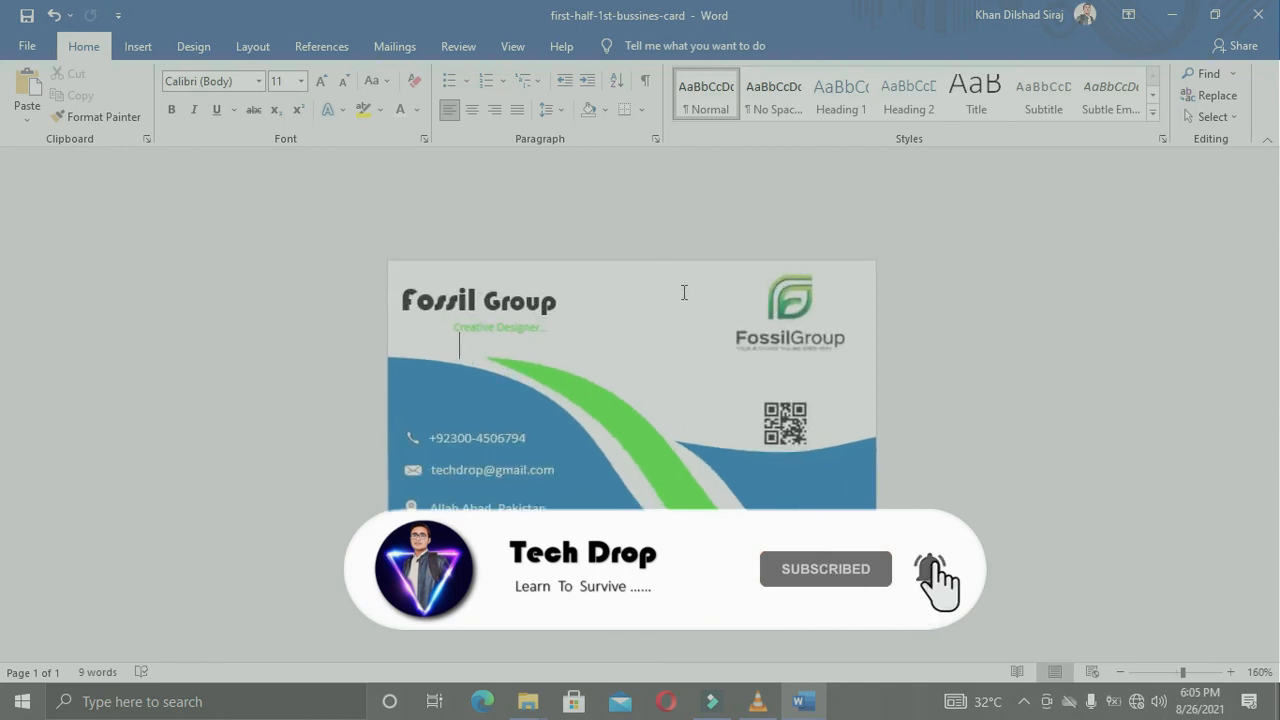